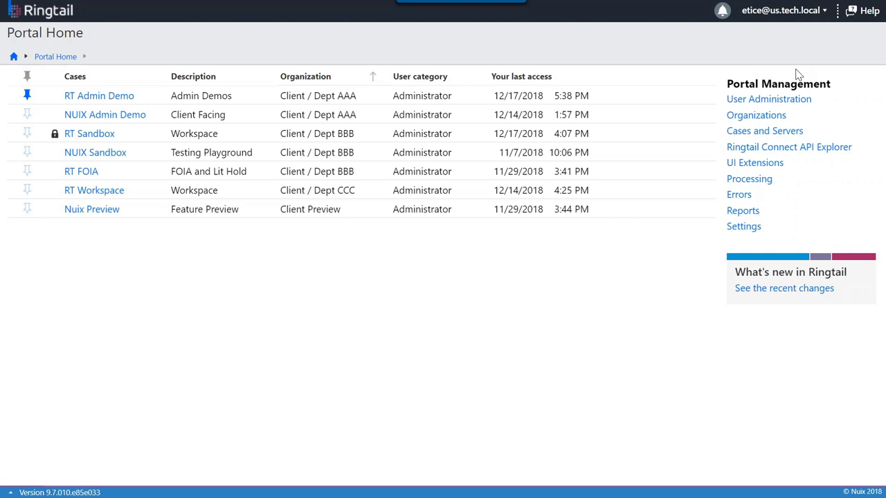
# Open the portal's Reports summary and zoom the page out to fit its charts and user activity
pyautogui.click(753, 217)
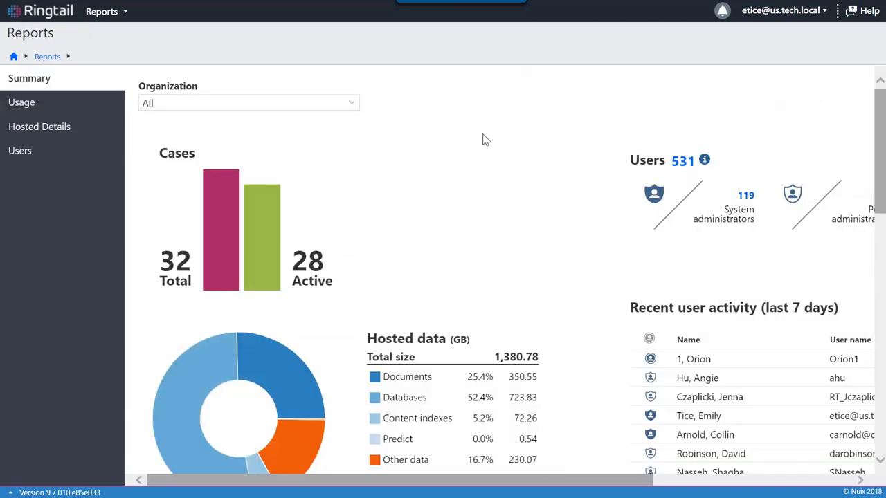
pyautogui.hotkey('ctrl', '-')
pyautogui.hotkey('ctrl', '-')
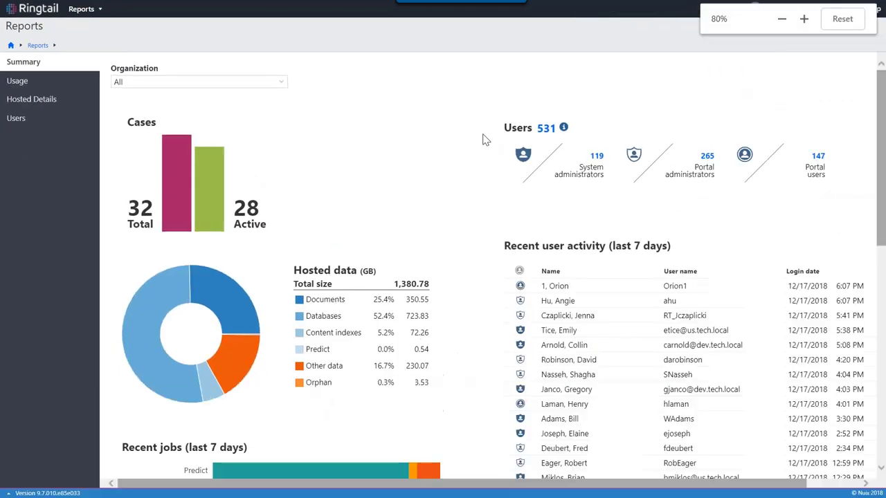
pyautogui.hotkey('ctrl', '-')
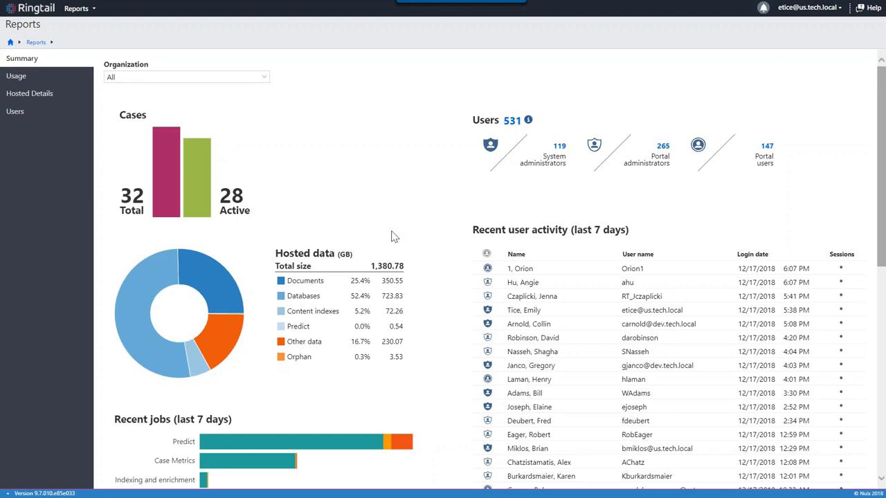
# Show the Usage report as totals as of 12/17/2018, sorted by organization
pyautogui.click(62, 78)
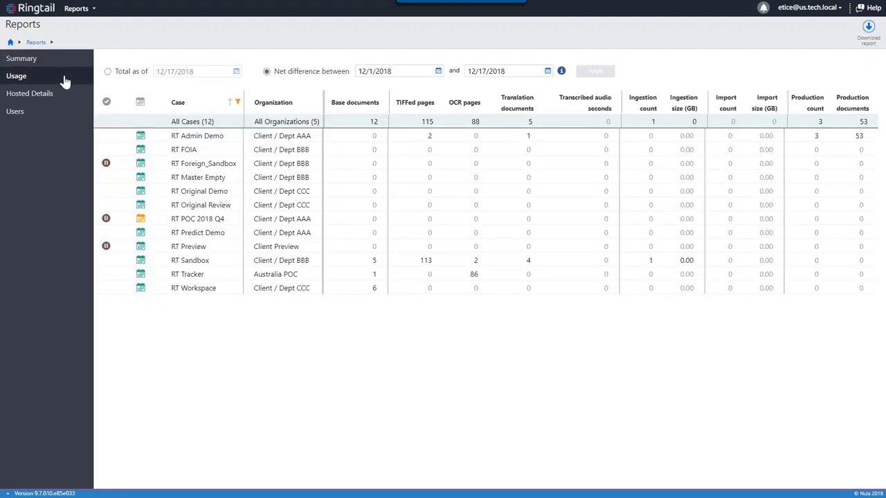
pyautogui.click(107, 71)
pyautogui.click(595, 72)
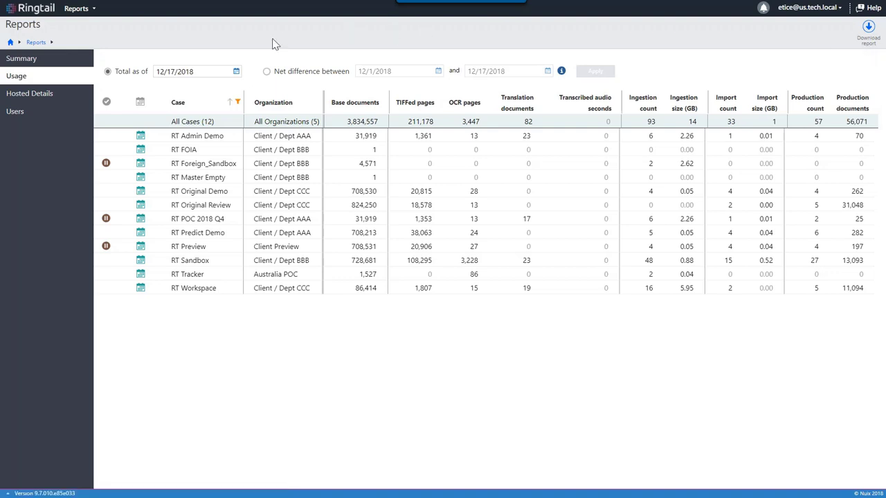
pyautogui.click(271, 101)
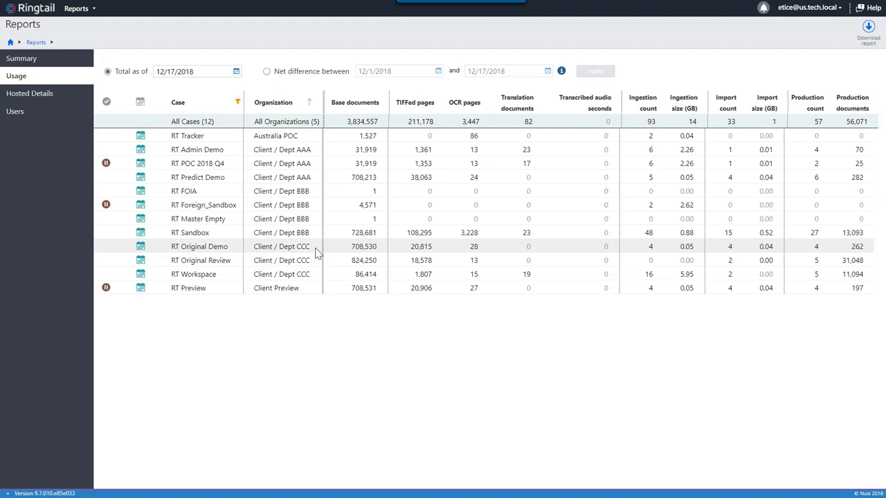
# Open the Hosted Details report to review data sizes per case
pyautogui.click(11, 98)
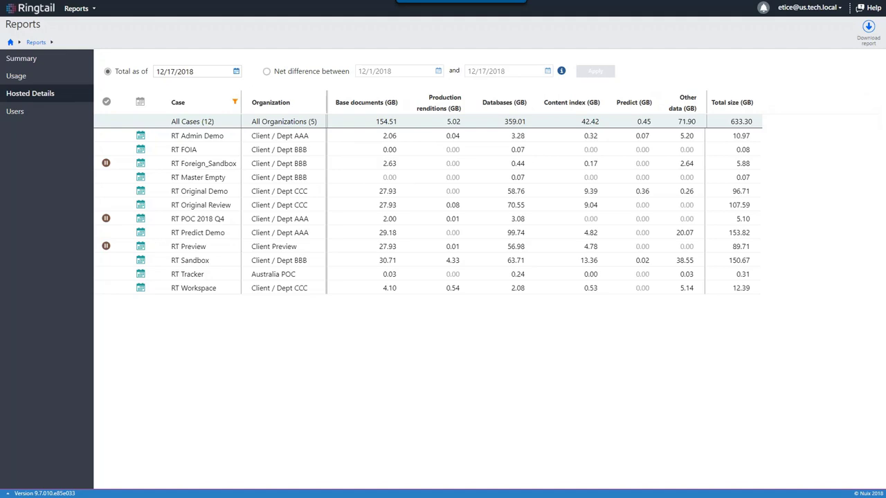
pyautogui.click(58, 95)
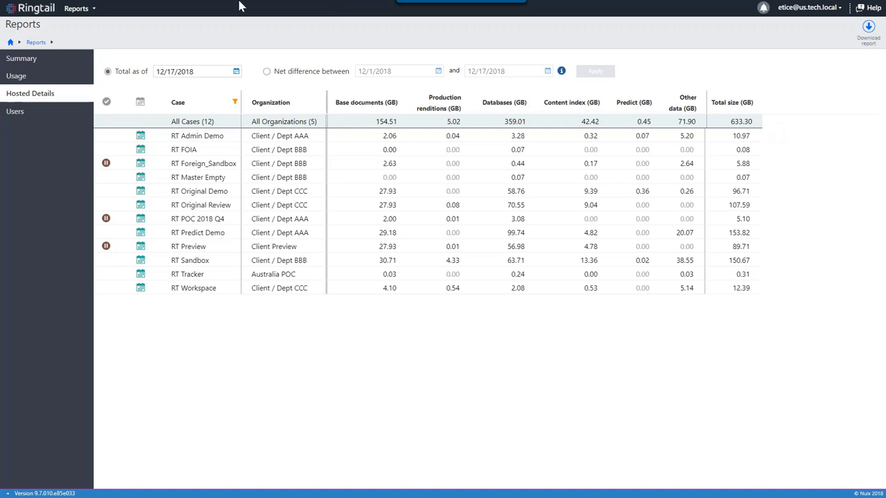
# Set up a clone of the RT Master Empty case named "new", proceeding through servers and file repositories to the case metrics settings
pyautogui.click(97, 10)
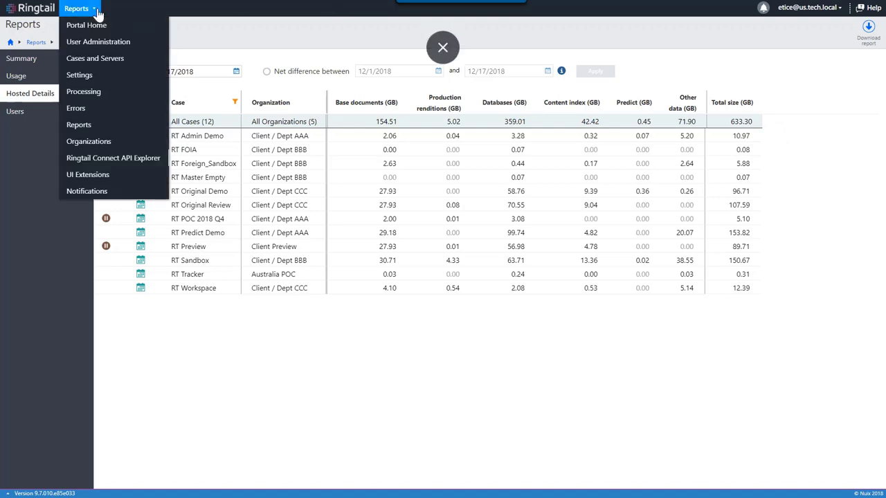
pyautogui.click(131, 64)
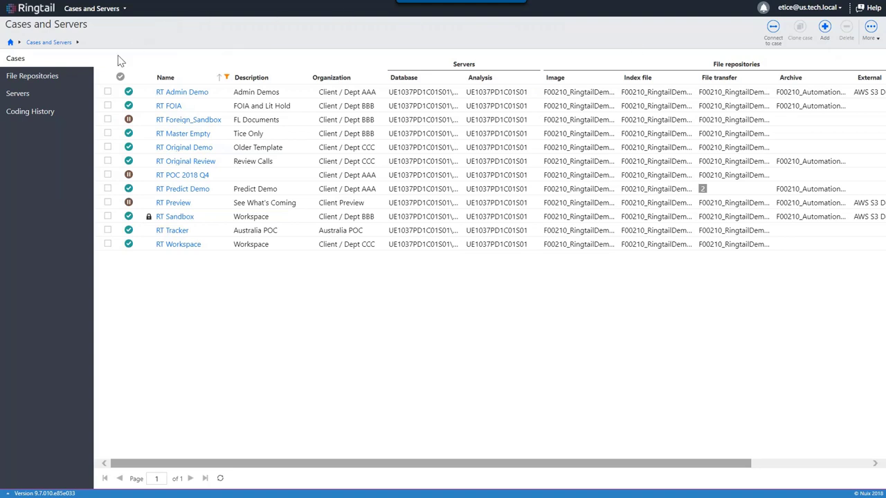
pyautogui.click(108, 134)
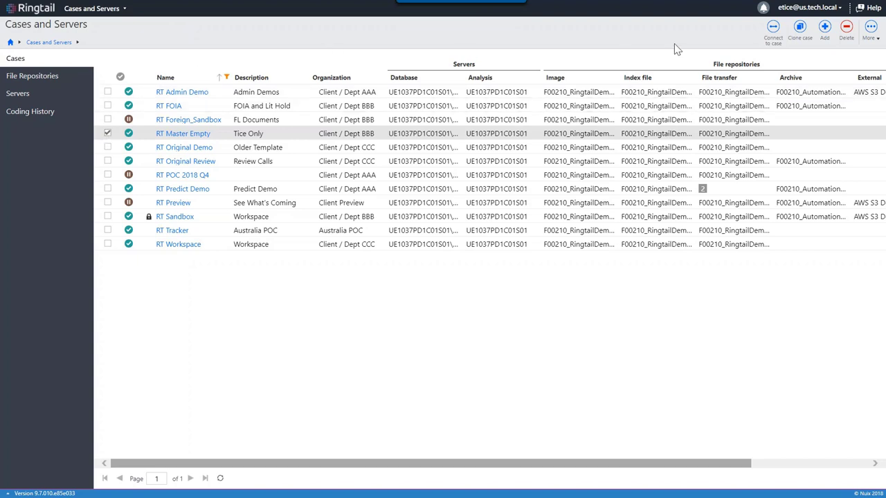
pyautogui.click(802, 29)
pyautogui.click(389, 176)
pyautogui.write('new')
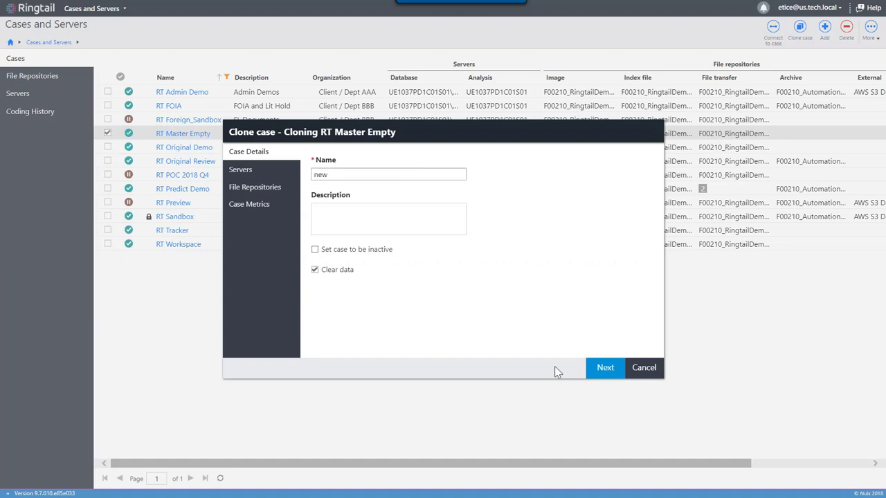
pyautogui.click(618, 367)
pyautogui.click(618, 367)
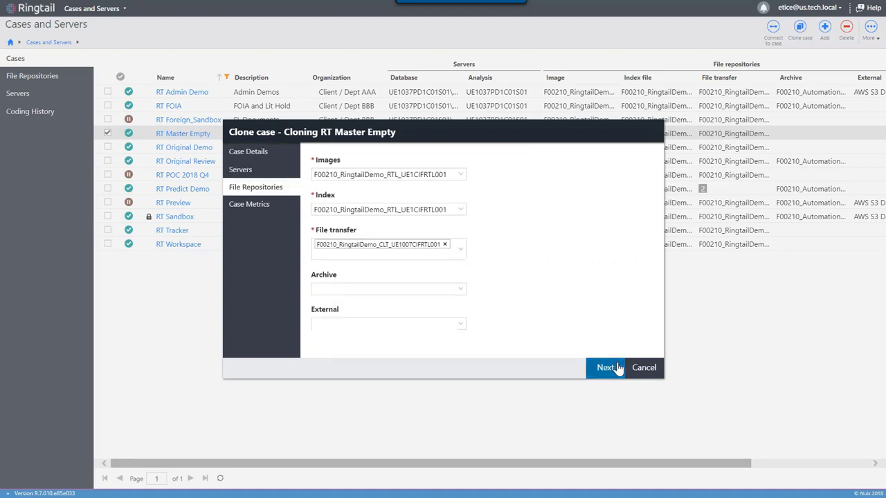
pyautogui.click(616, 368)
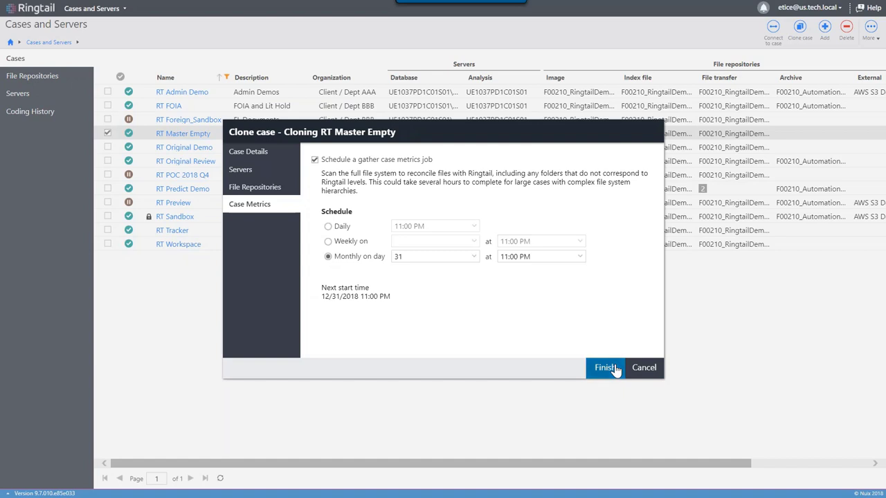
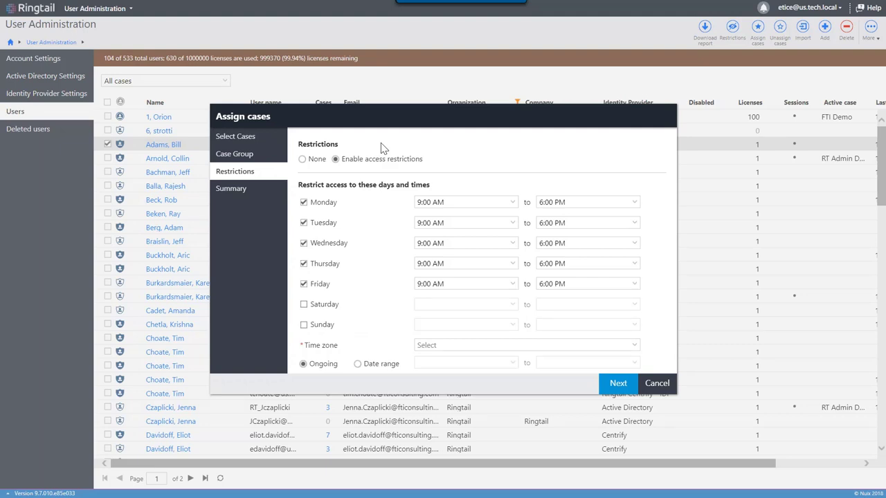
# Limit the user's case access to a date range ending 12/31/2018, and cancel the case assignment
pyautogui.click(358, 363)
pyautogui.click(634, 363)
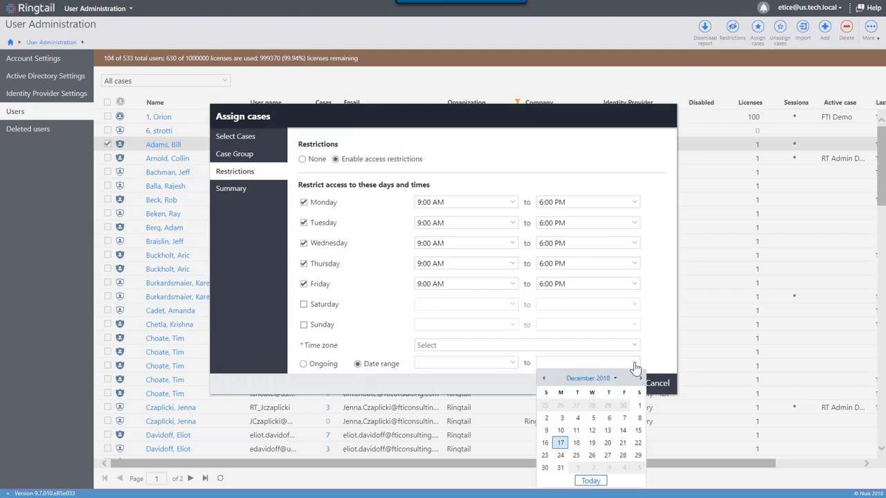
pyautogui.click(561, 468)
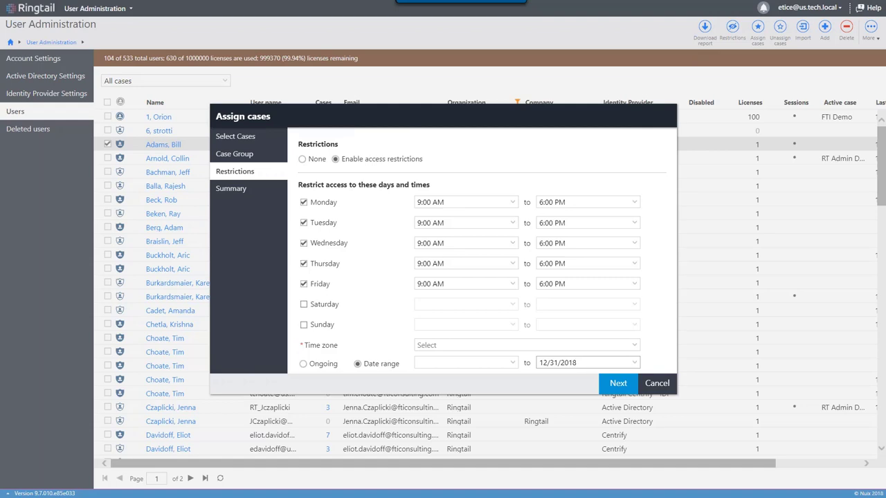
pyautogui.click(657, 384)
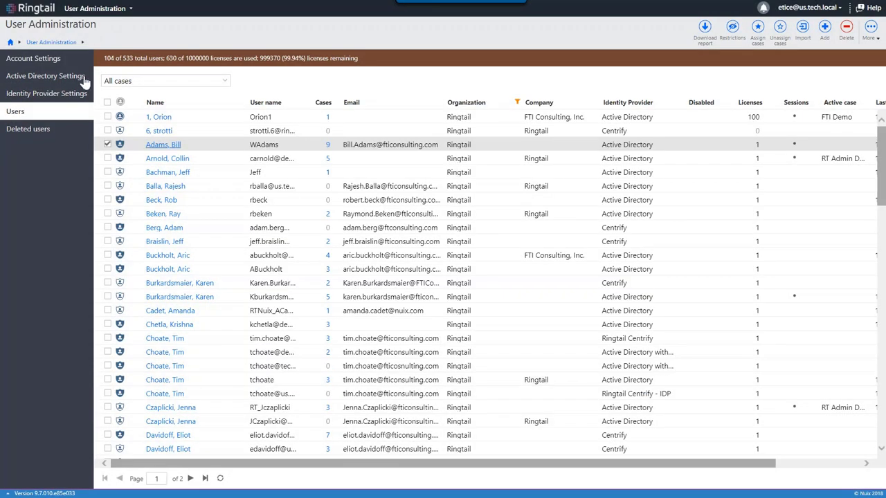
# Open the RT Admin Demo case from the portal home and display its Case Dashboard
pyautogui.click(10, 42)
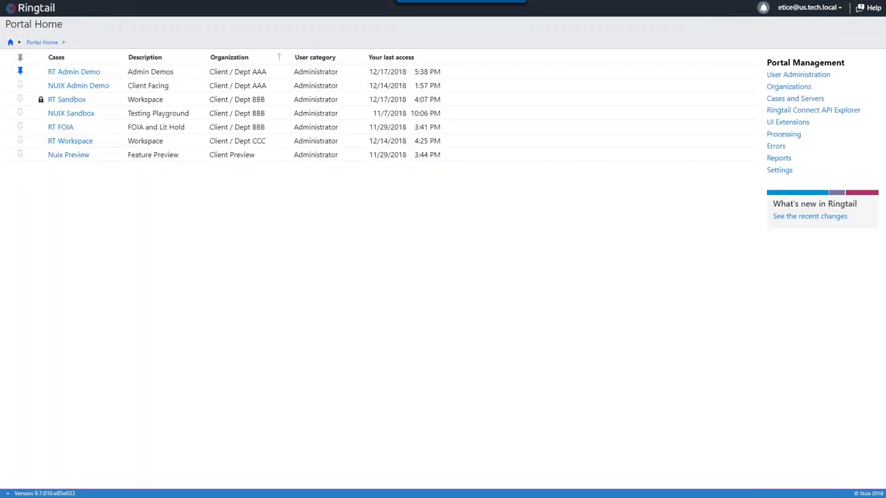
pyautogui.moveTo(41, 103)
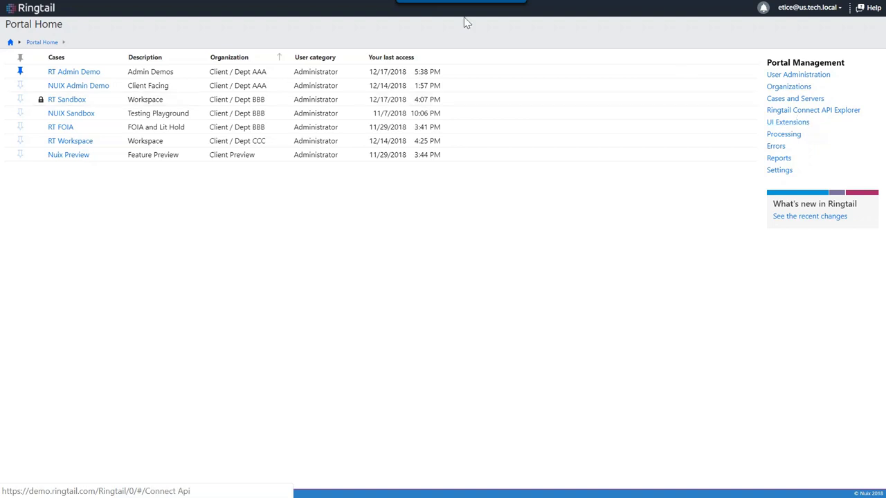
pyautogui.click(81, 75)
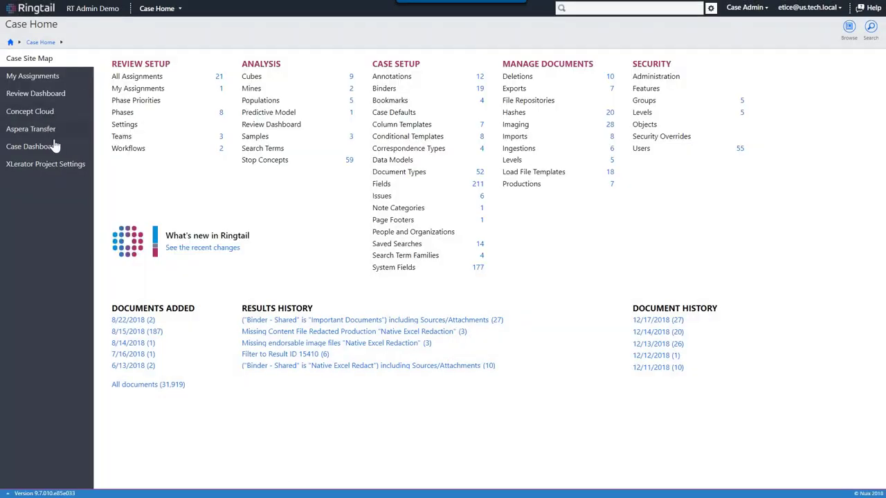
pyautogui.click(54, 146)
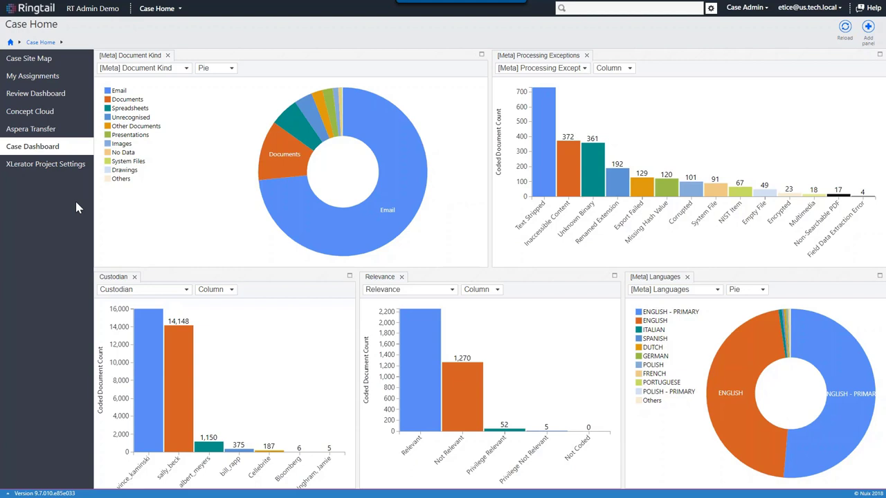
# Switch the Document Kind chart to columns and back to a pie
pyautogui.click(230, 68)
pyautogui.click(212, 79)
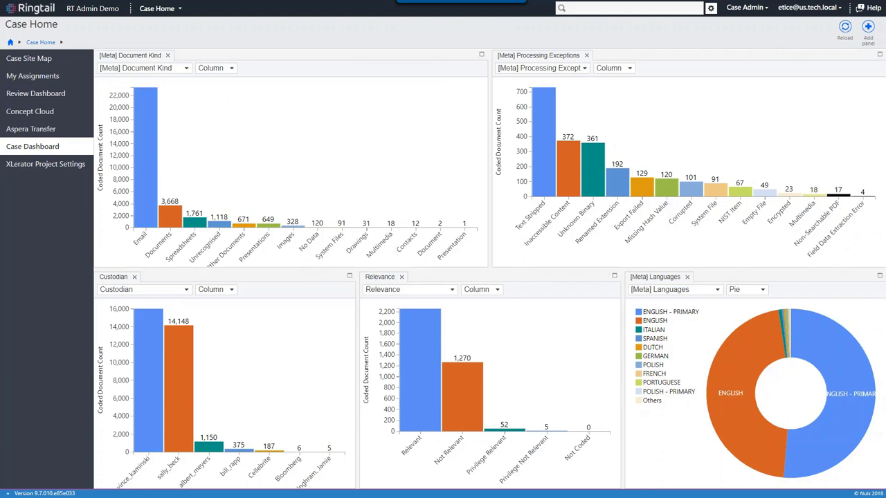
pyautogui.click(231, 68)
pyautogui.click(228, 114)
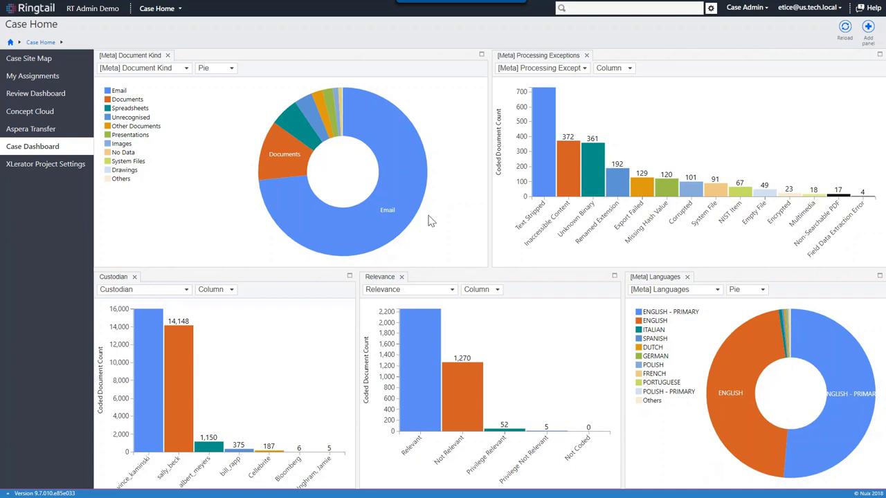
# Open the list of ingestions in the case's Manage Documents area
pyautogui.click(180, 11)
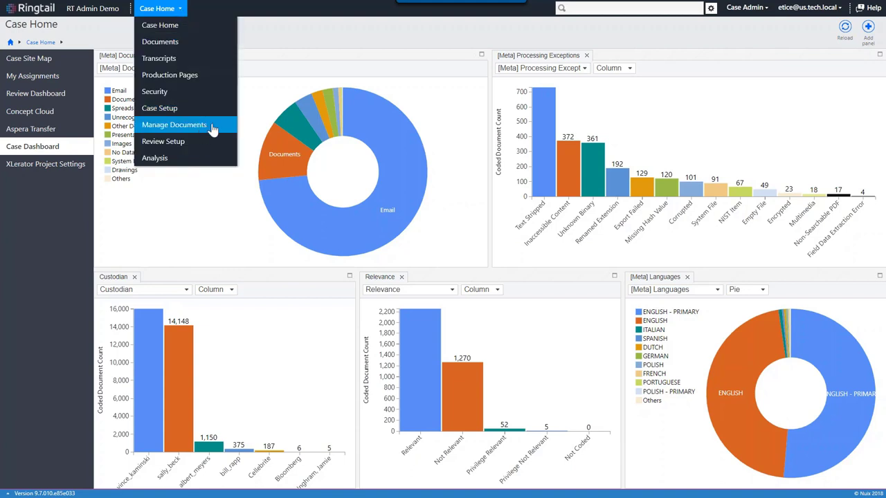
pyautogui.click(174, 126)
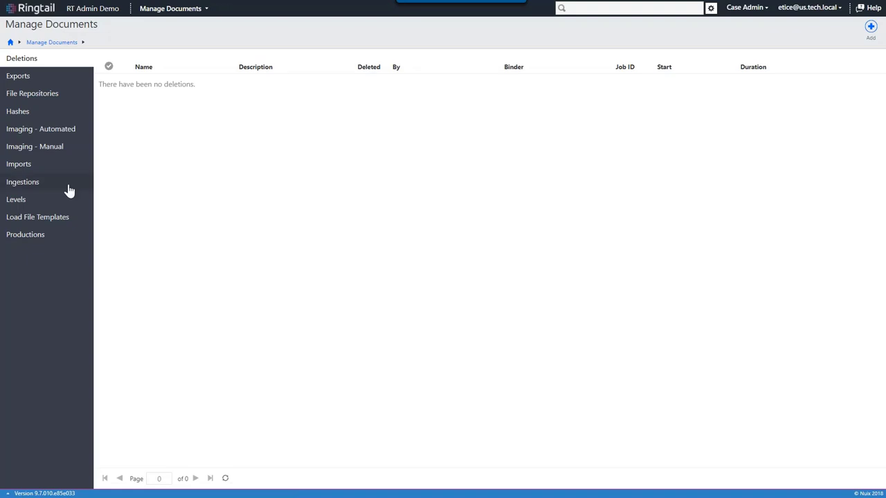
pyautogui.click(68, 185)
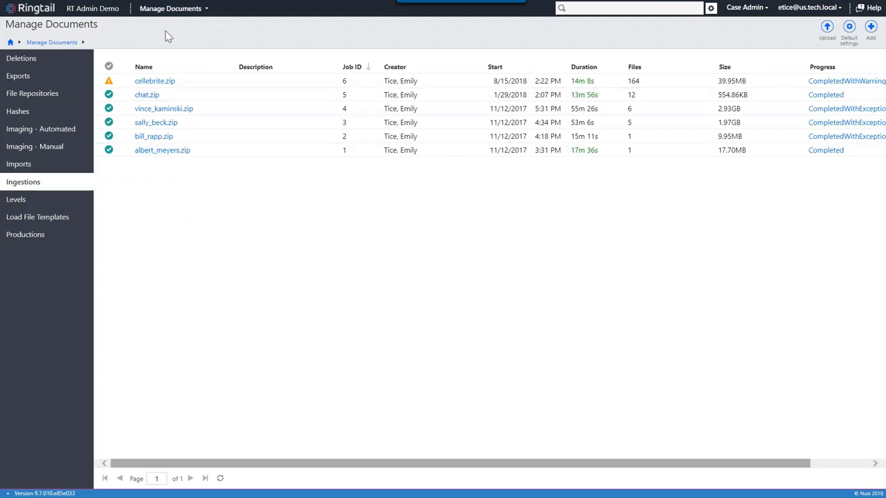
pyautogui.click(82, 185)
# Start a file upload for ingestion and choose albert_meyers.zip from the desktop's Sample data folder as the file source
pyautogui.click(826, 27)
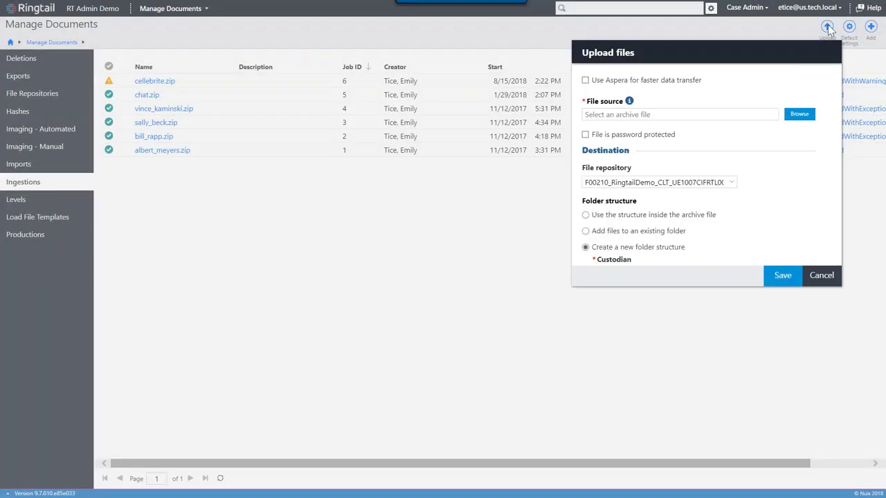
pyautogui.hotkey('ctrl', '-')
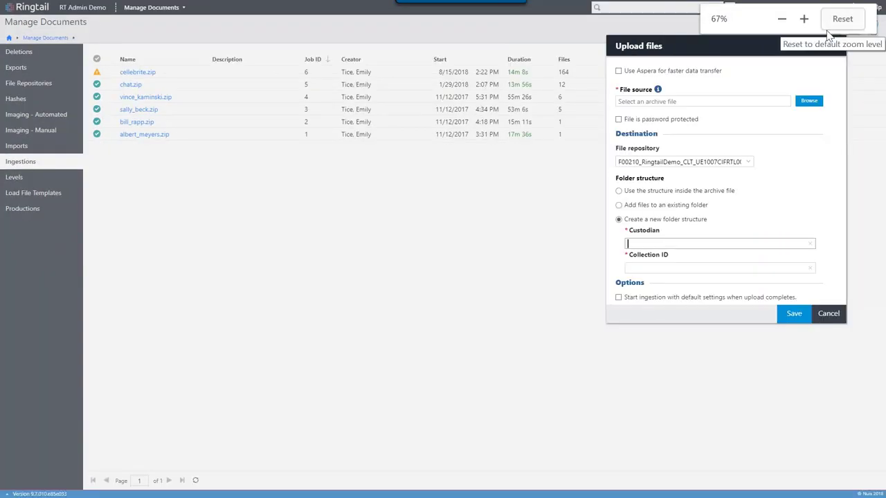
pyautogui.click(808, 101)
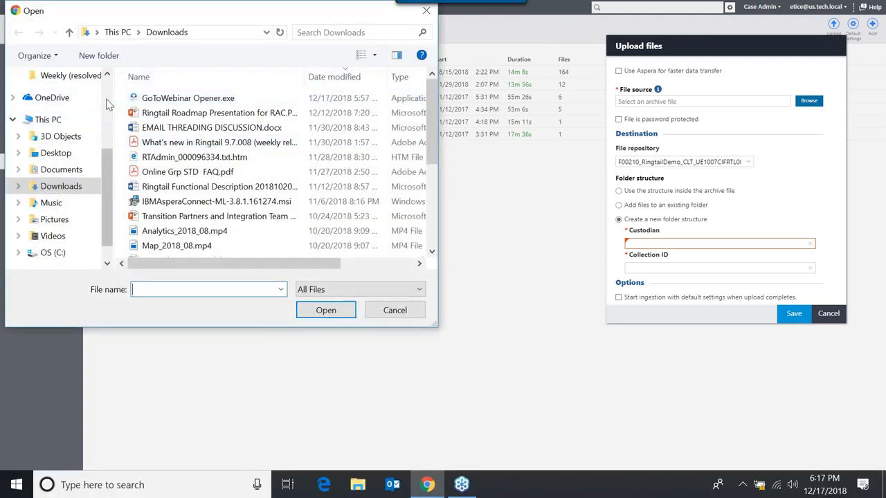
pyautogui.click(58, 153)
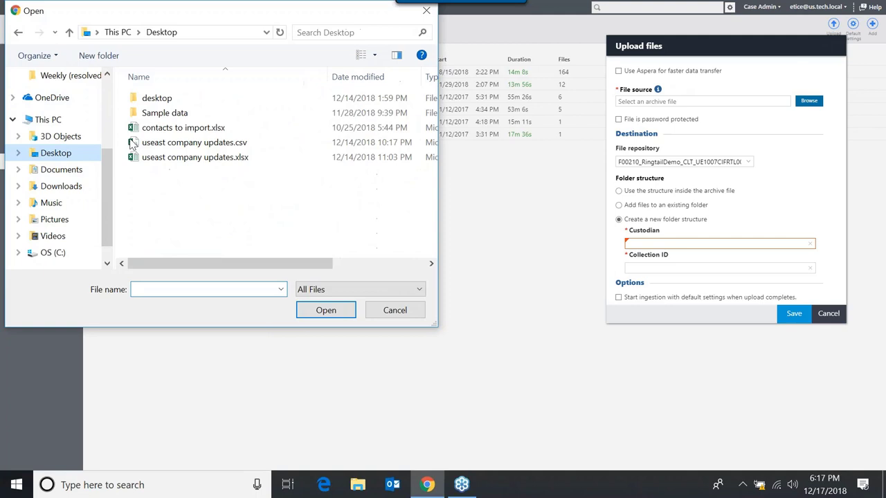
pyautogui.doubleClick(174, 114)
pyautogui.doubleClick(188, 133)
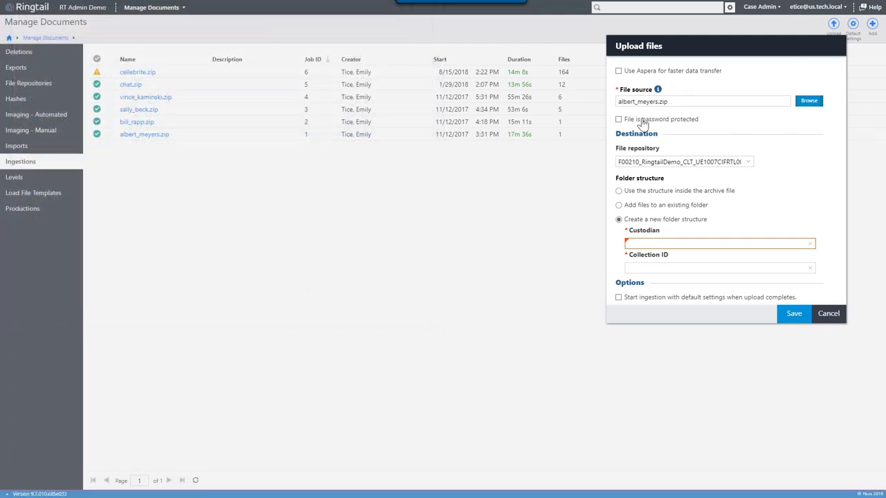
# Fill in the upload's custodian and collection ID 20121215A, enable starting ingestion with default settings after upload, and cancel the upload
pyautogui.click(666, 242)
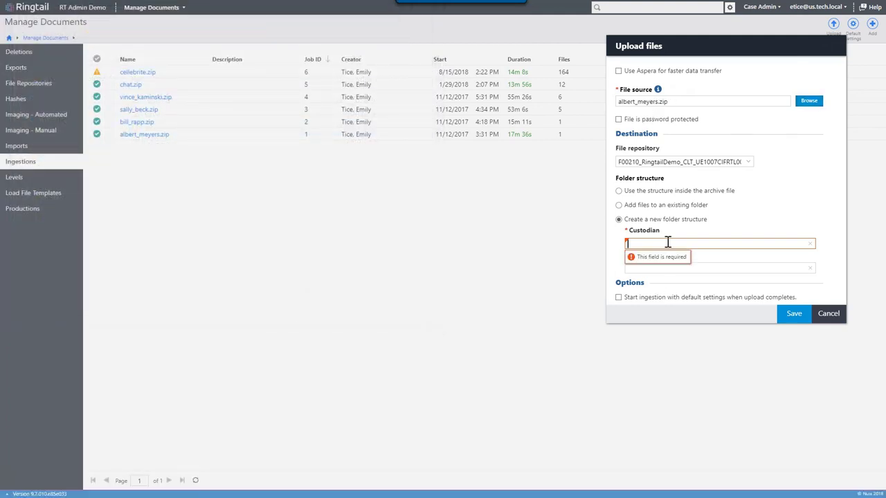
pyautogui.write('albert_meyers')
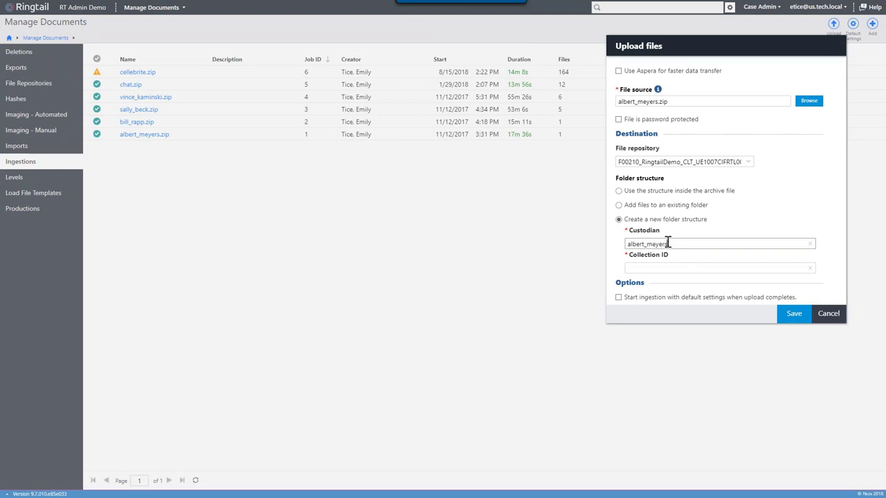
pyautogui.press('Tab')
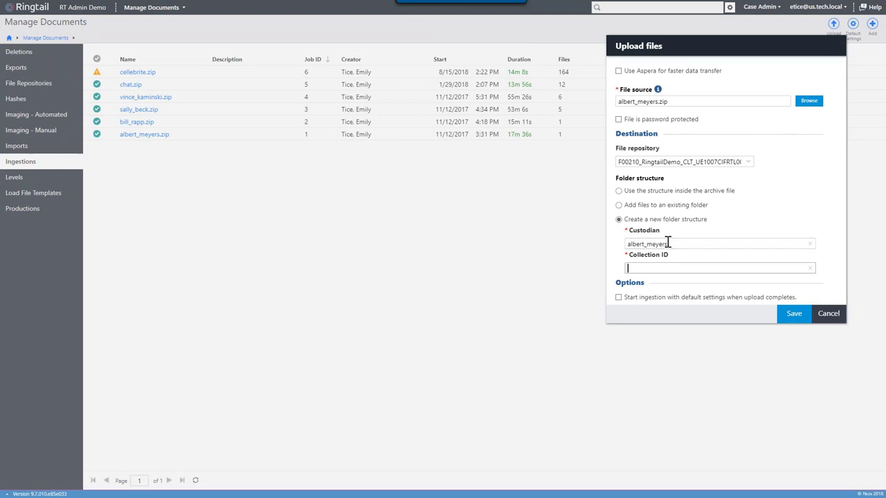
pyautogui.write('20121215A')
pyautogui.click(618, 298)
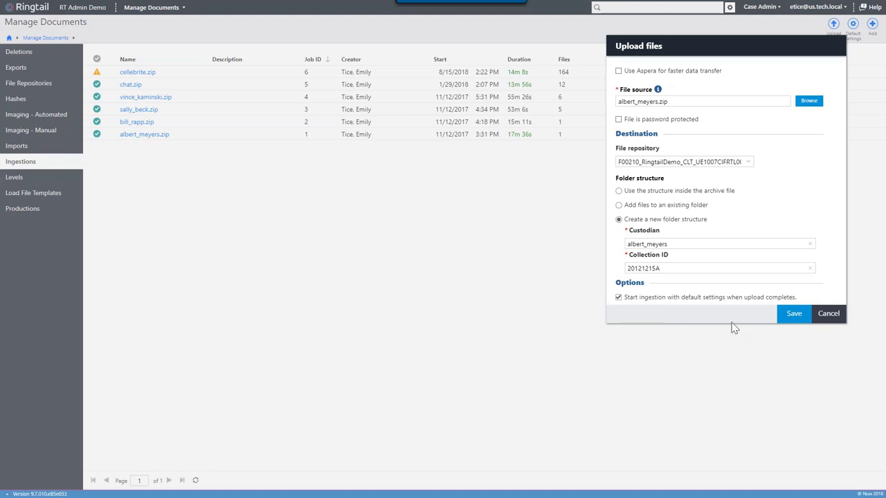
pyautogui.click(840, 321)
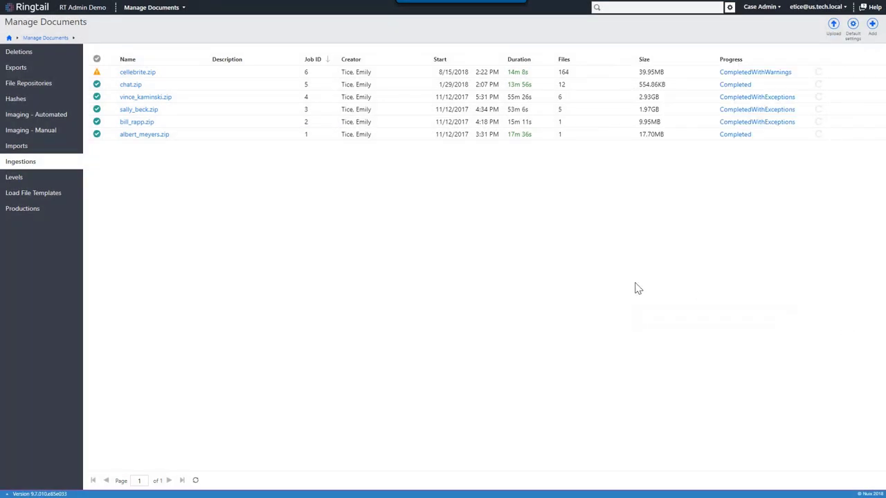
# Open the report for the vince_kaminski.zip ingestion and review its file types by custodian and its files processed
pyautogui.click(142, 99)
pyautogui.click(31, 88)
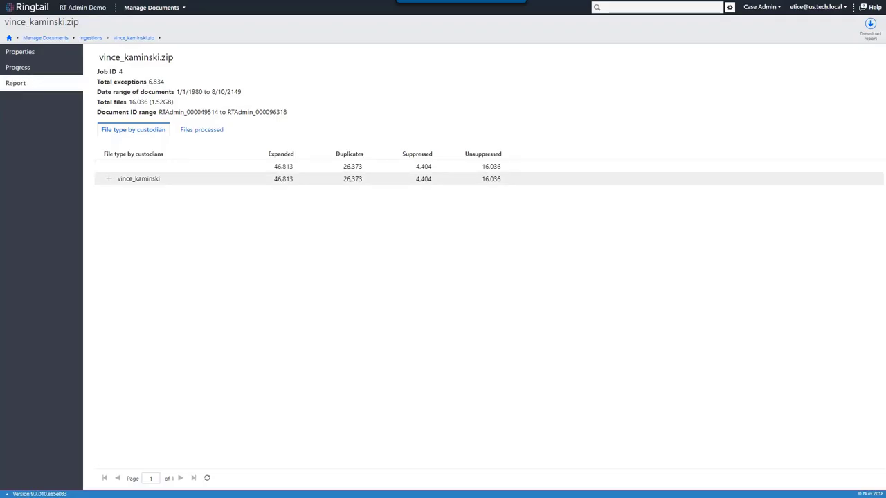
pyautogui.click(109, 179)
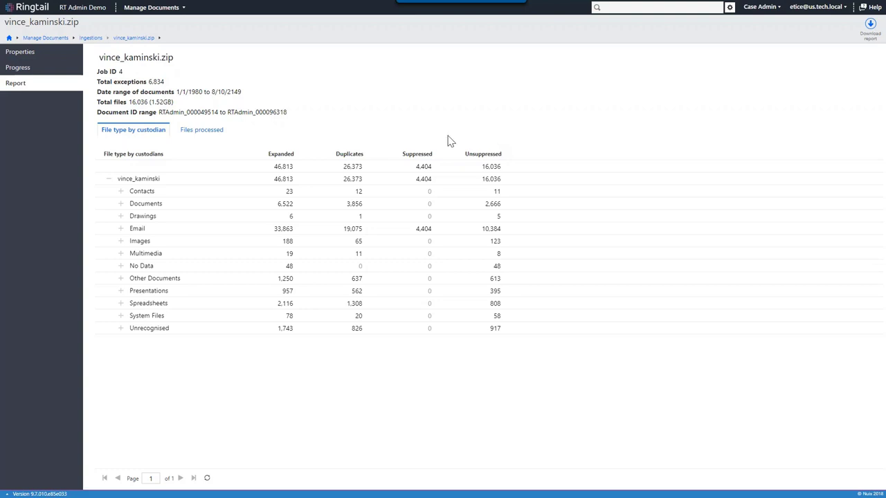
pyautogui.click(214, 133)
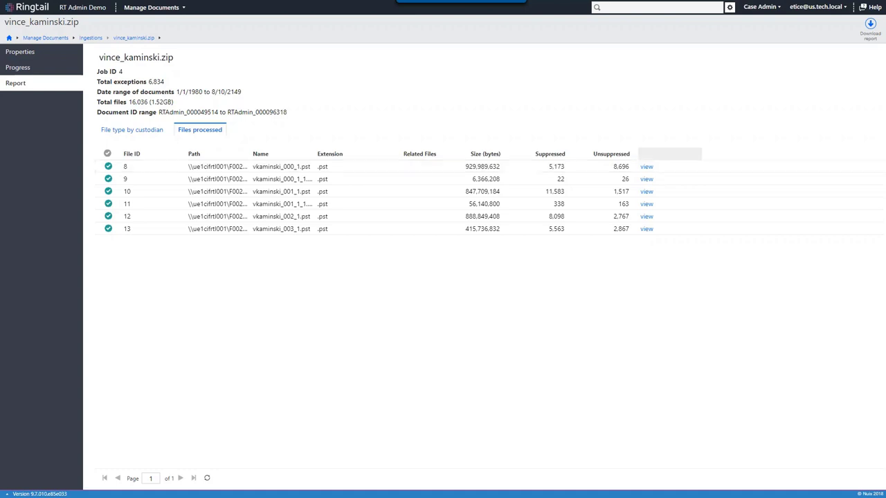
# Return to the case's list of ingestions in Manage Documents
pyautogui.click(58, 40)
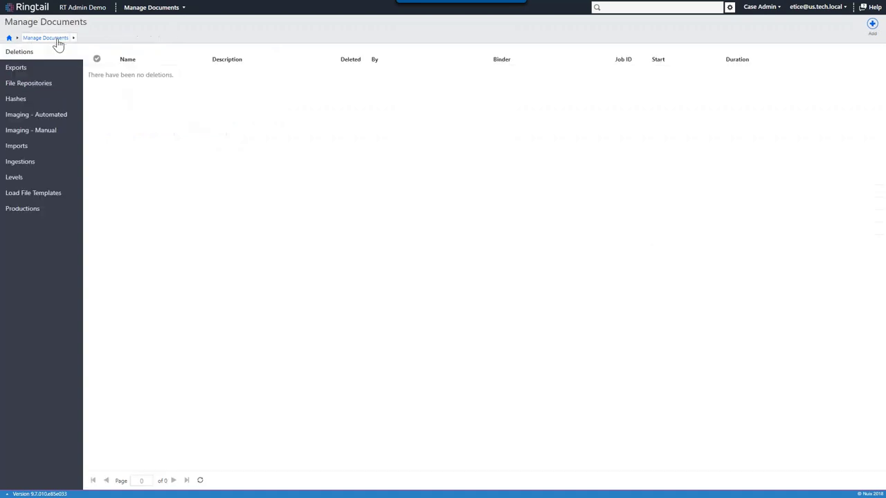
pyautogui.click(31, 160)
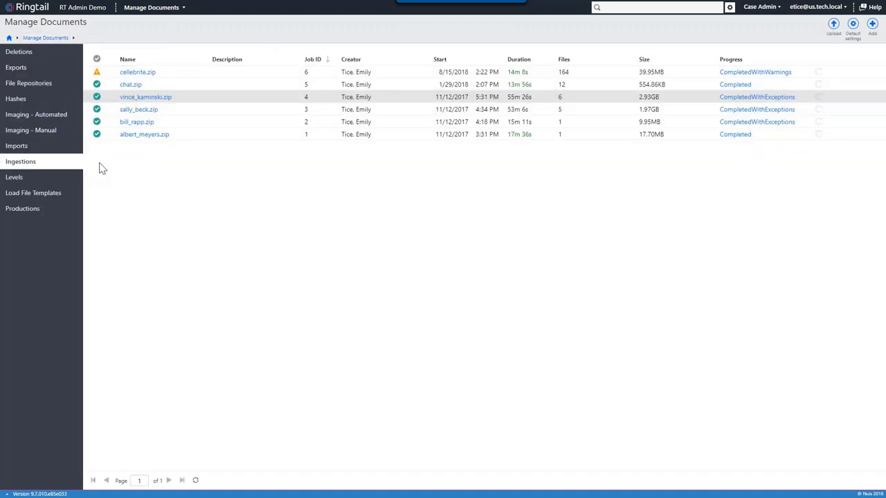
pyautogui.click(62, 160)
# Open the case's Documents area in the Browse List workspace and load the documents of the Review Set binder
pyautogui.click(153, 8)
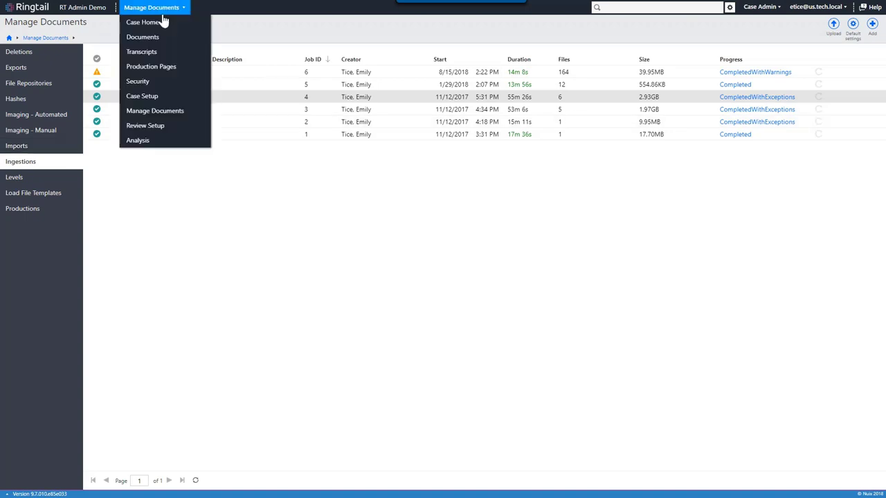
pyautogui.click(165, 38)
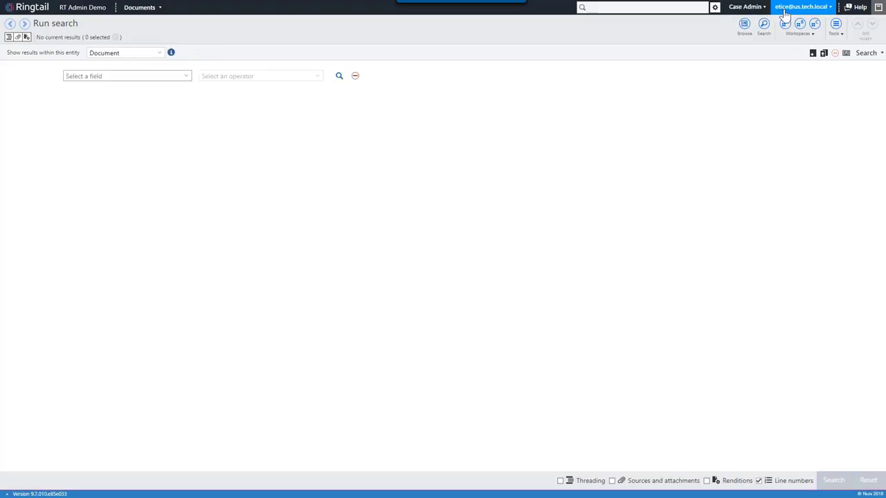
pyautogui.click(785, 24)
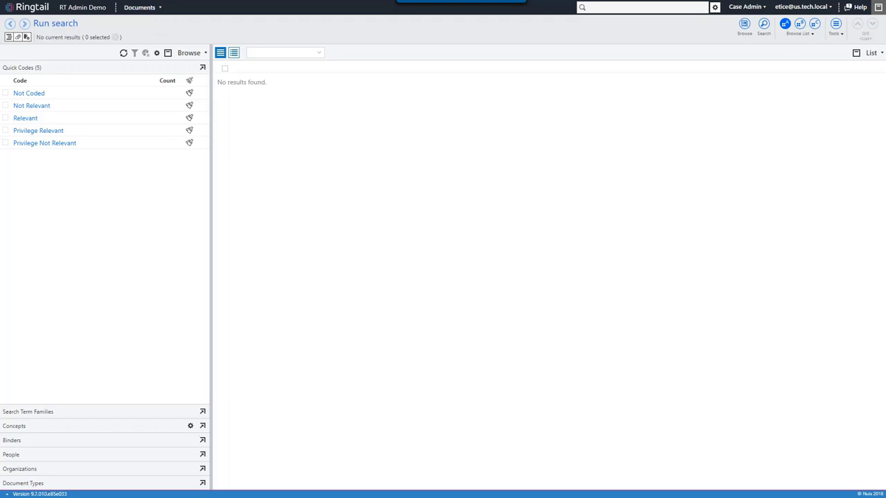
pyautogui.click(202, 441)
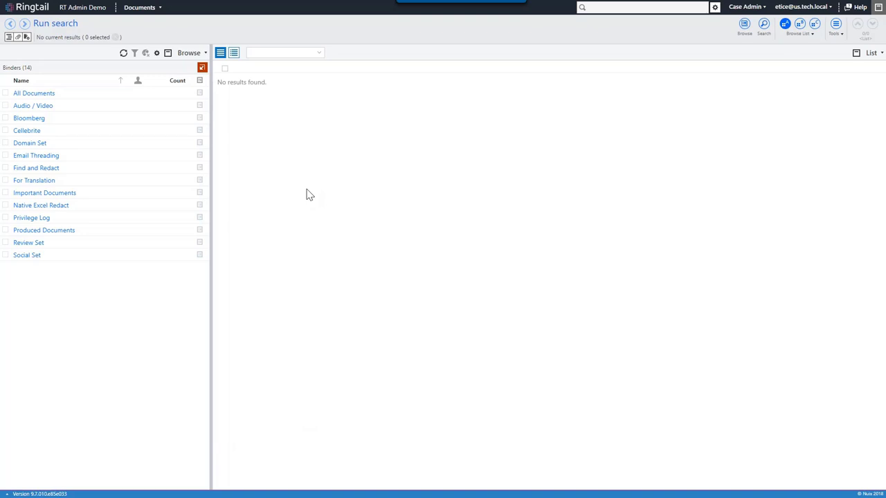
pyautogui.click(39, 246)
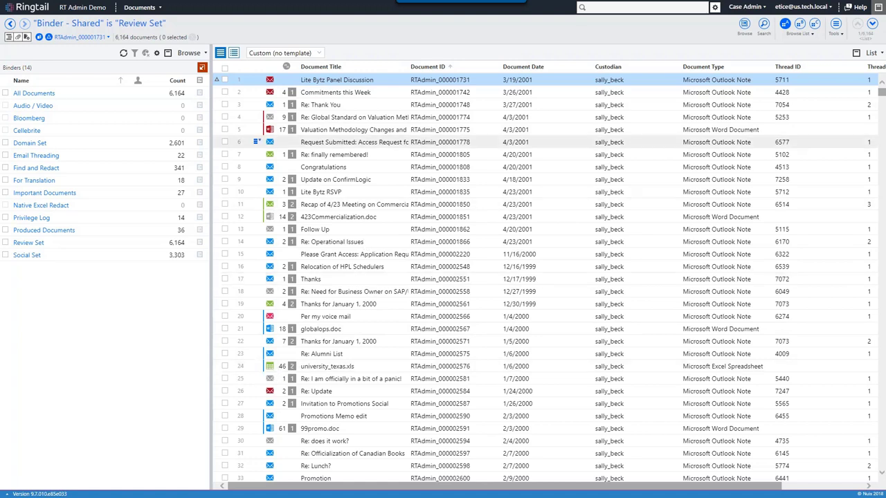
# Quick-code the Lite Bytz Panel Discussion document as Privilege Relevant
pyautogui.click(270, 82)
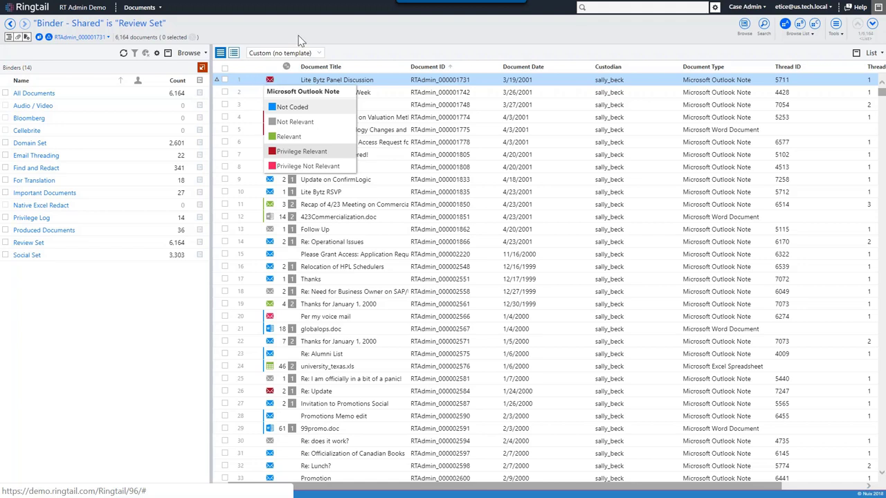
pyautogui.click(302, 151)
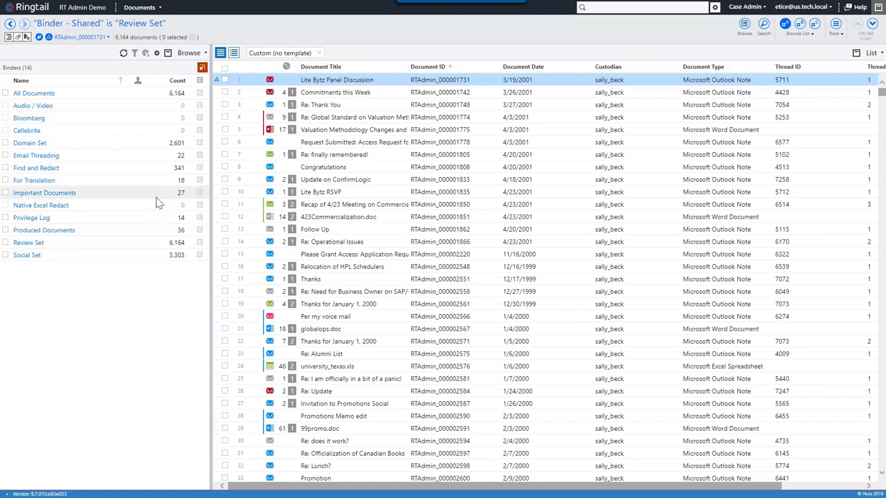
# Select all documents of the Important Documents binder, view them in the working list, and return to the full list
pyautogui.click(6, 194)
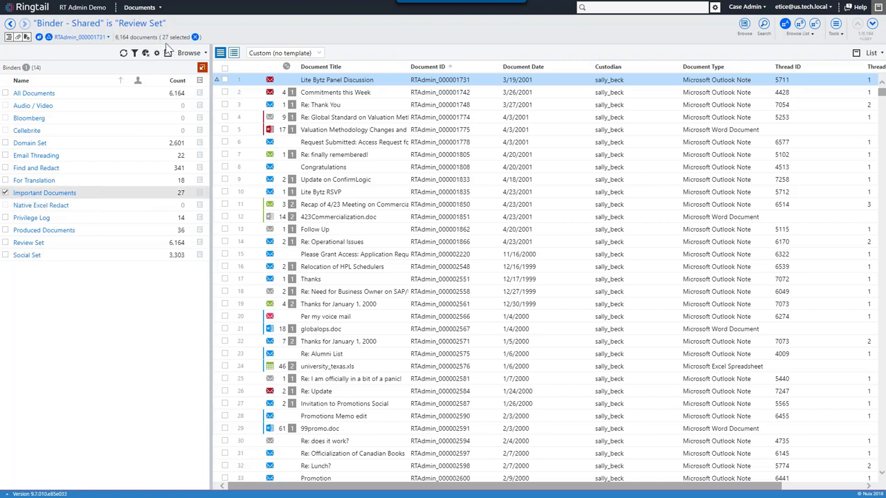
pyautogui.click(234, 54)
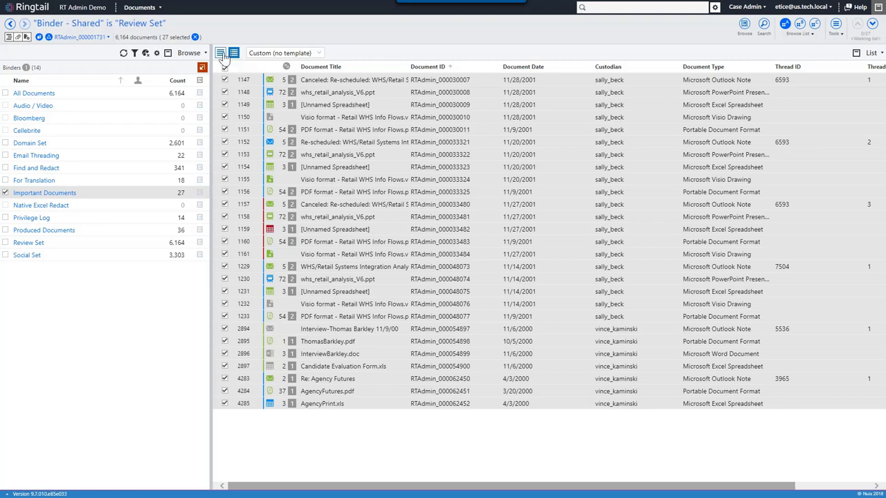
pyautogui.click(221, 54)
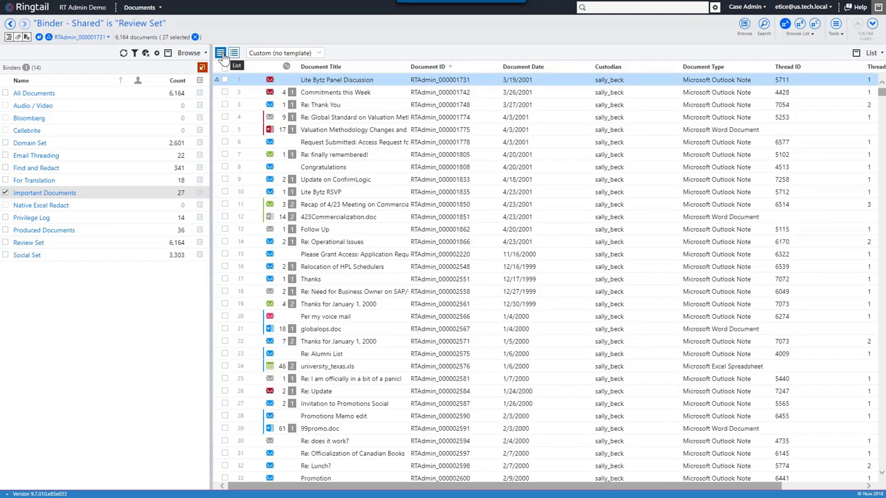
# Look through the People, Organizations and Document Types breakdowns of the results, and go back to the Binders
pyautogui.click(202, 67)
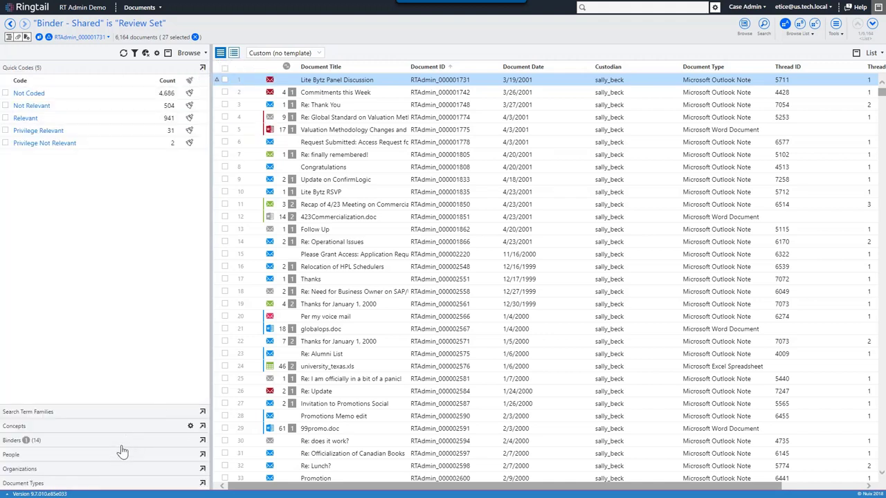
pyautogui.click(166, 454)
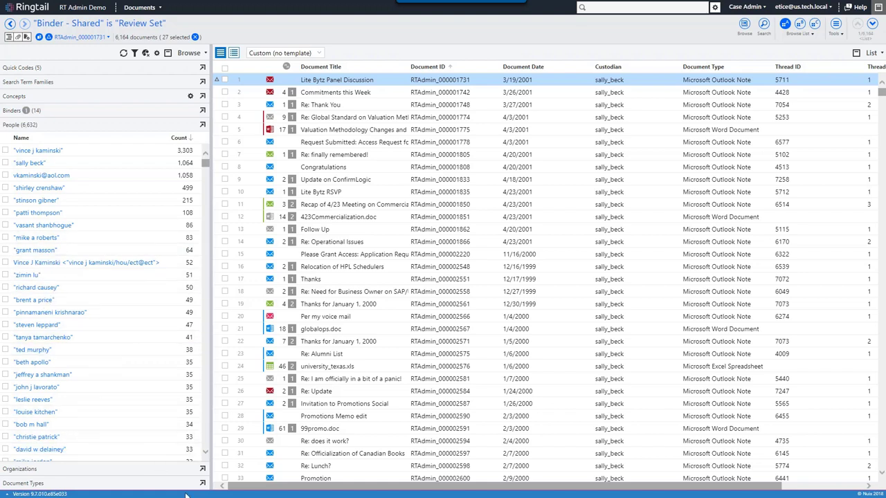
pyautogui.click(186, 470)
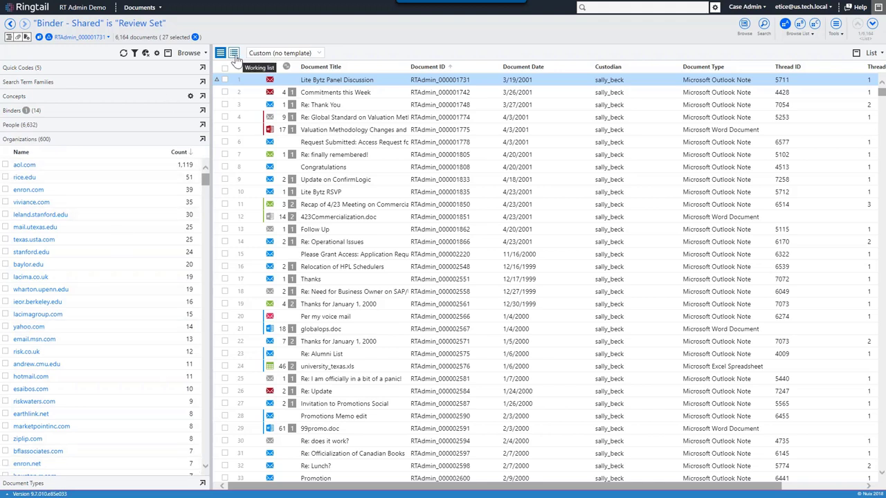
pyautogui.click(182, 483)
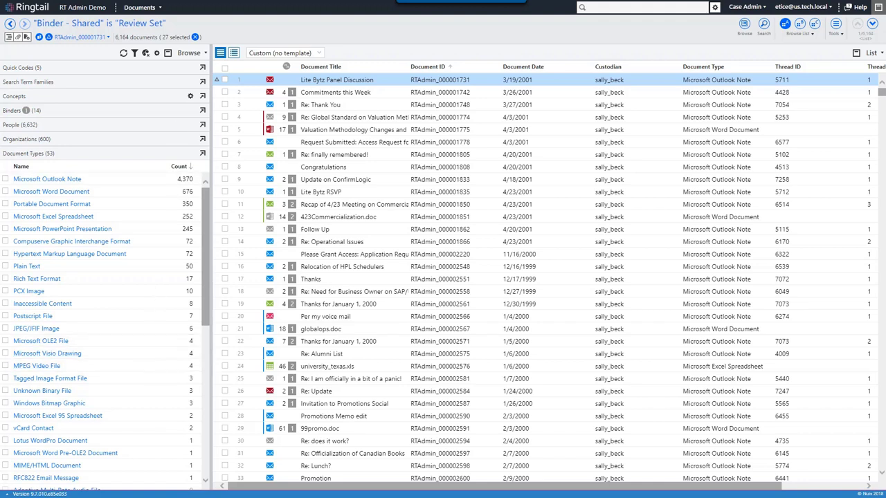
pyautogui.click(155, 111)
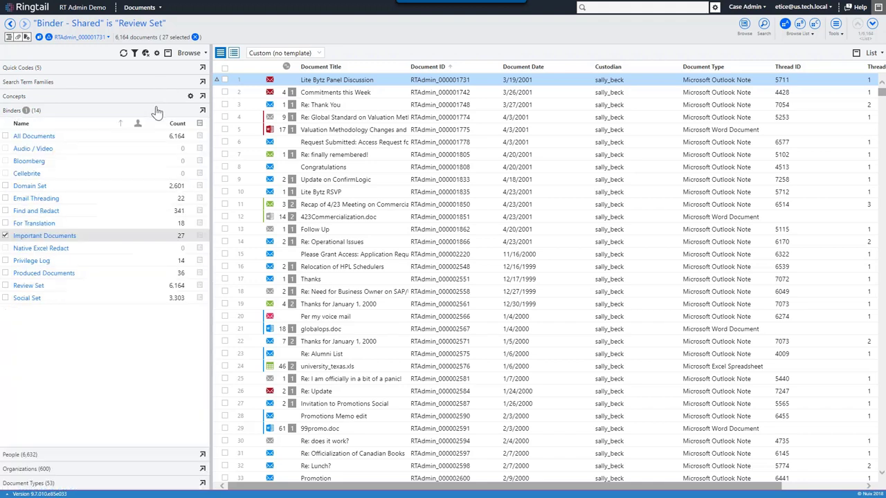
# From the working list, open the first document in a linked View Related Conditional workspace and arrange its window beneath the document list
pyautogui.click(234, 54)
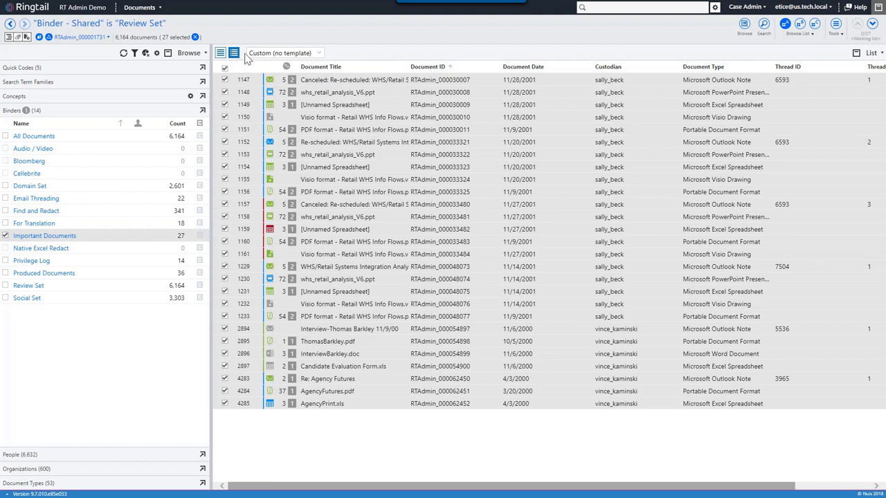
pyautogui.moveTo(258, 83)
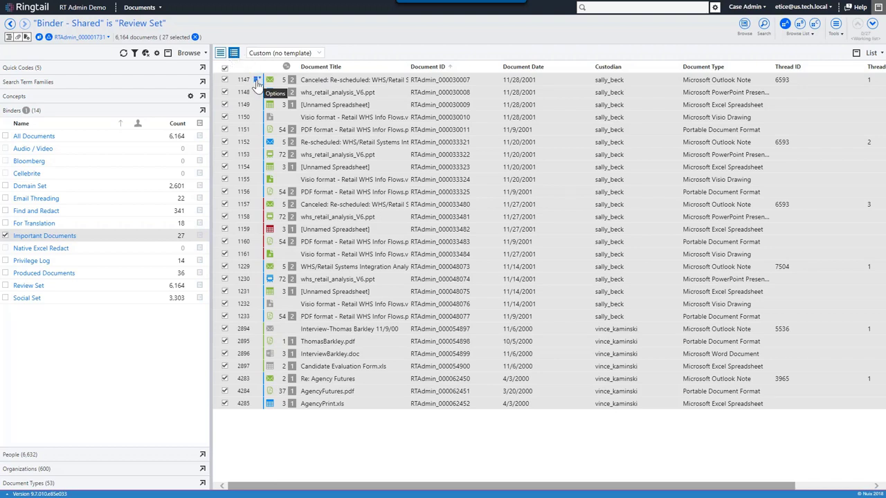
pyautogui.click(257, 81)
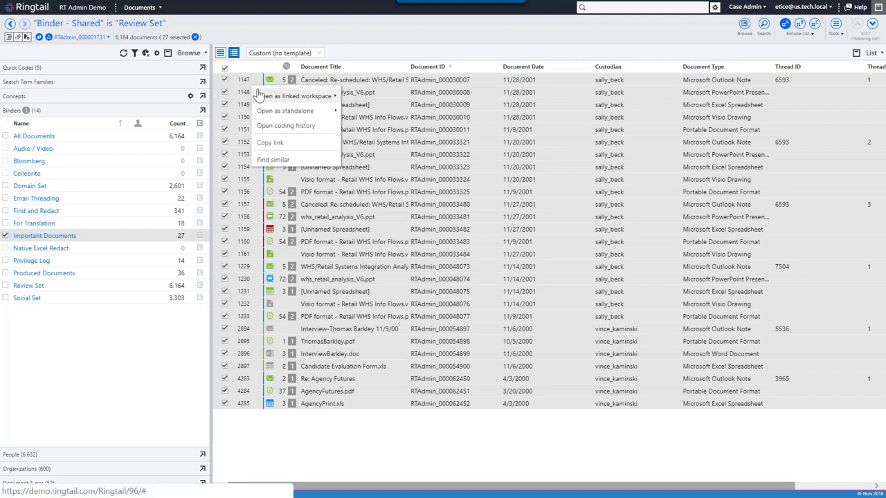
pyautogui.moveTo(260, 98)
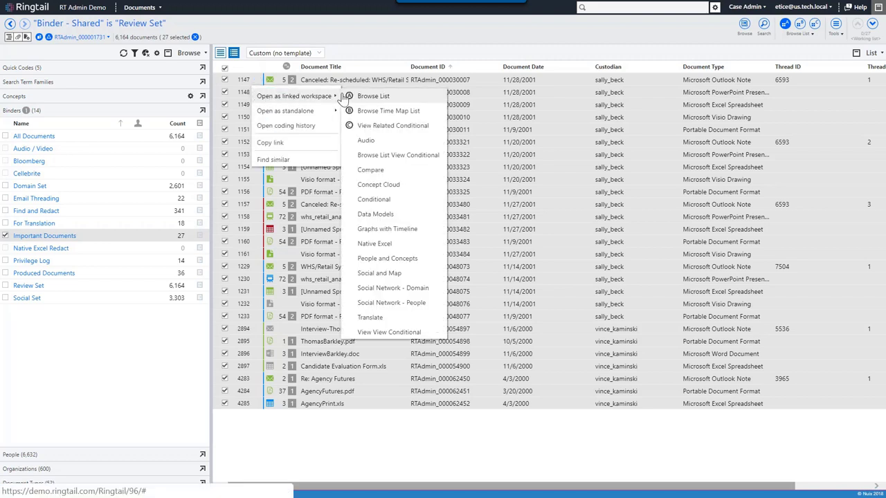
pyautogui.click(363, 126)
pyautogui.moveTo(348, 15); pyautogui.dragTo(349, 235)
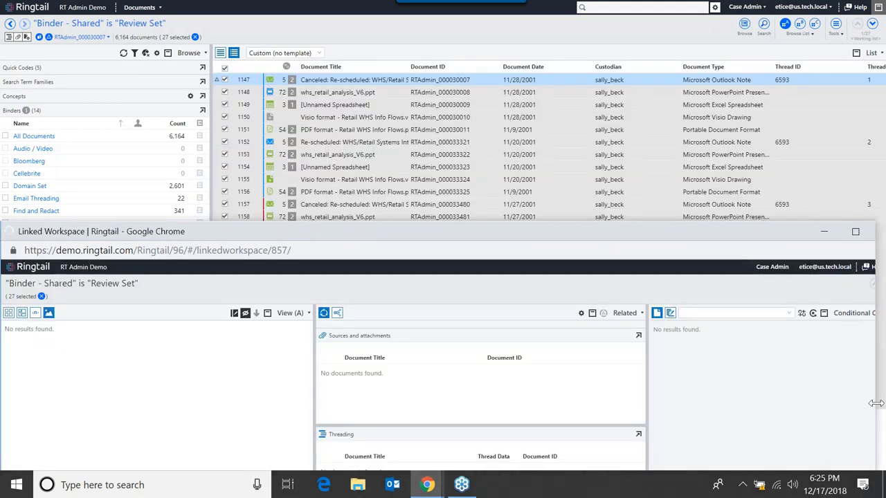
pyautogui.moveTo(879, 404); pyautogui.dragTo(885, 404)
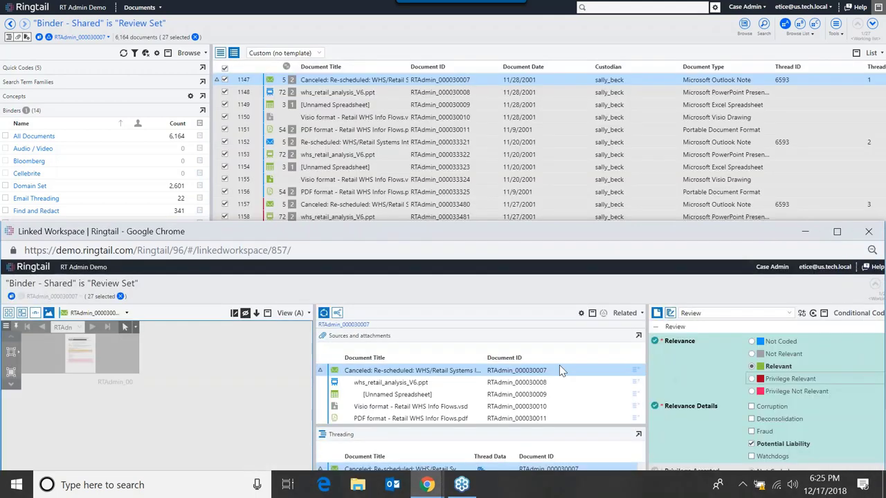
# Show the email's content in the linked workspace instead of its image, and advance through the two following working-list documents
pyautogui.click(21, 314)
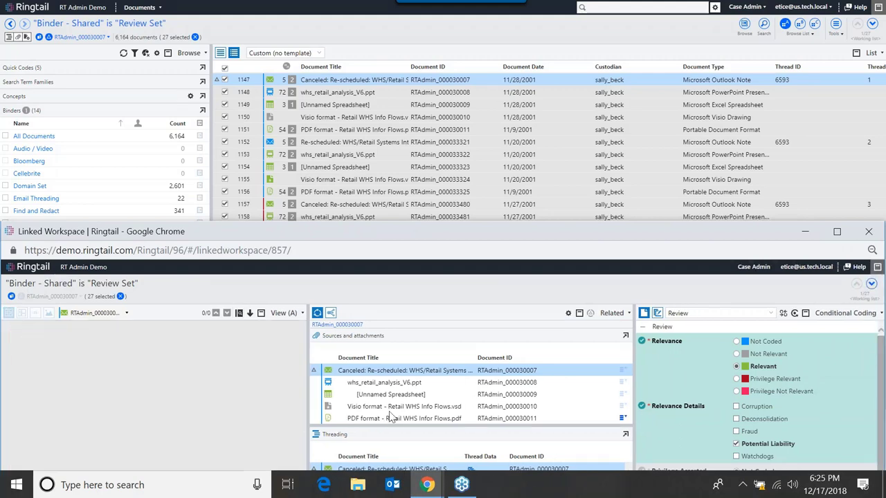
pyautogui.click(418, 371)
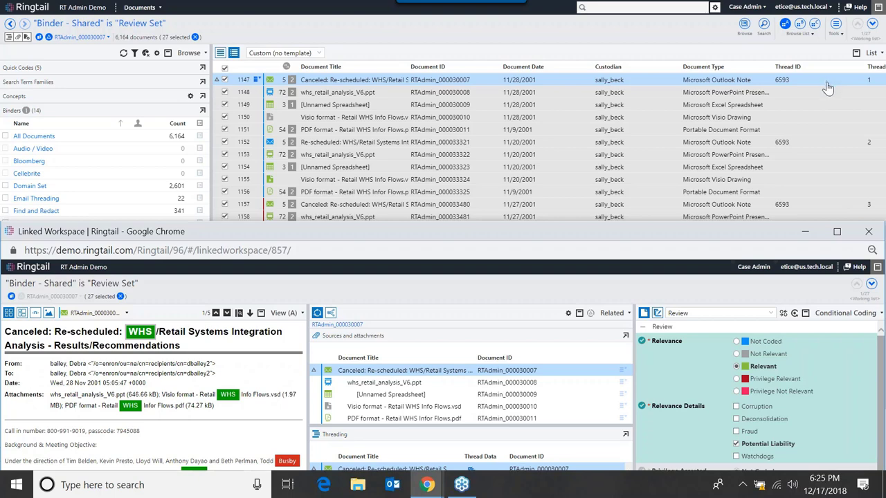
pyautogui.click(871, 284)
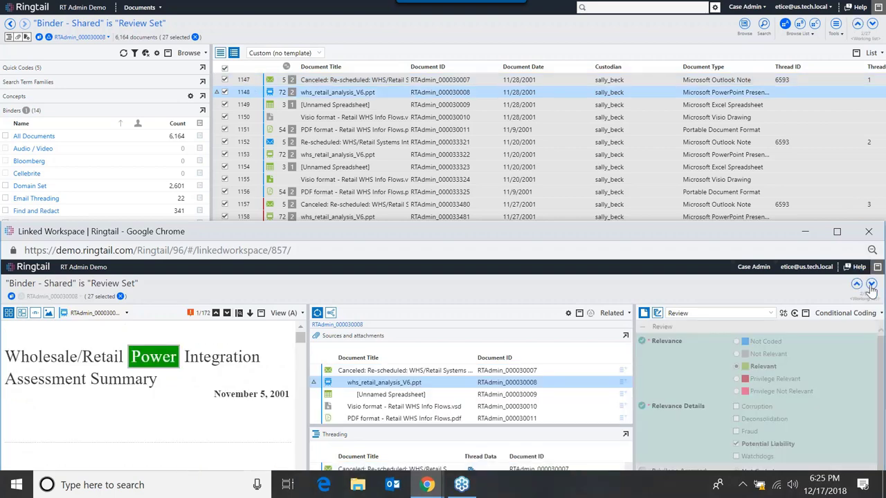
pyautogui.click(871, 284)
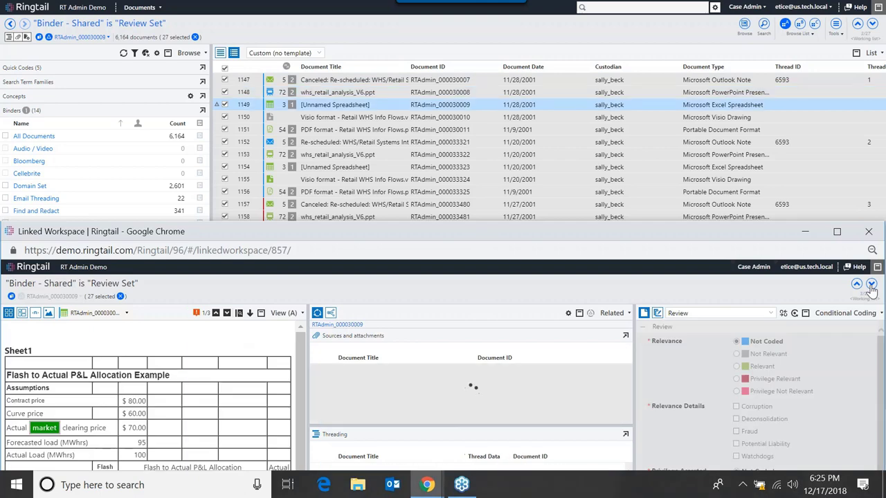
# Advance one more document in the linked workspace, and step back to the first document of the working list
pyautogui.click(871, 284)
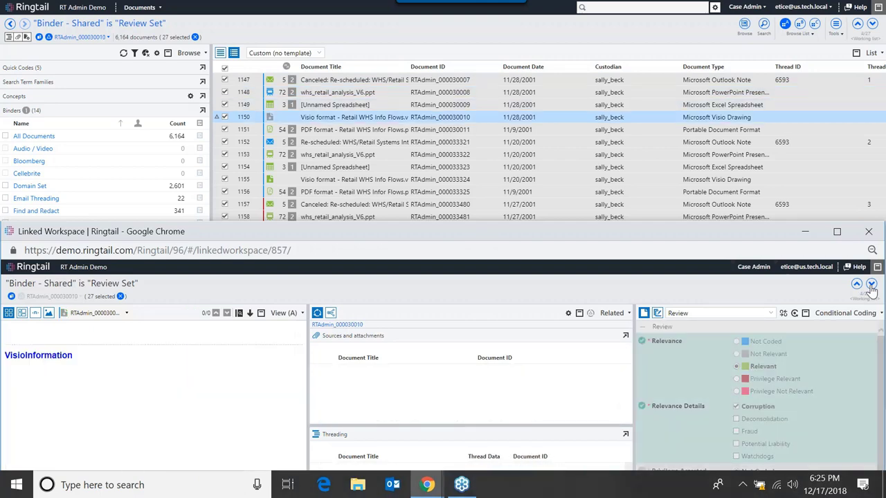
pyautogui.click(856, 284)
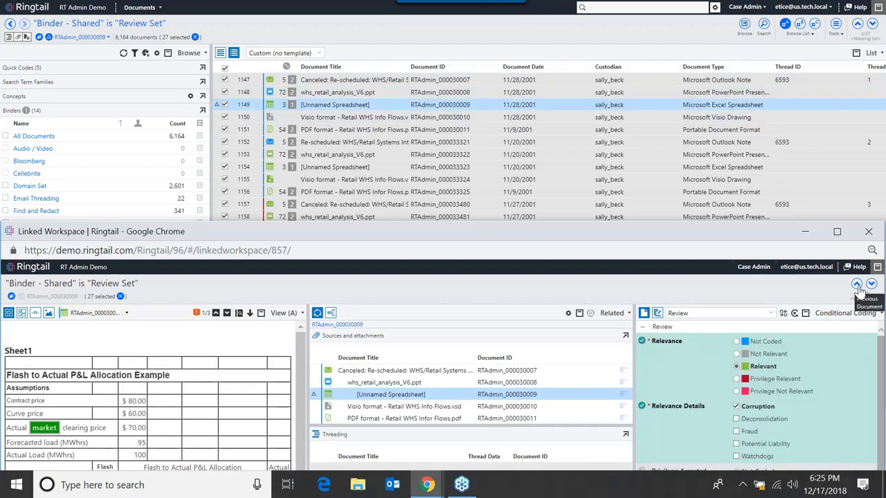
pyautogui.click(856, 285)
pyautogui.click(857, 286)
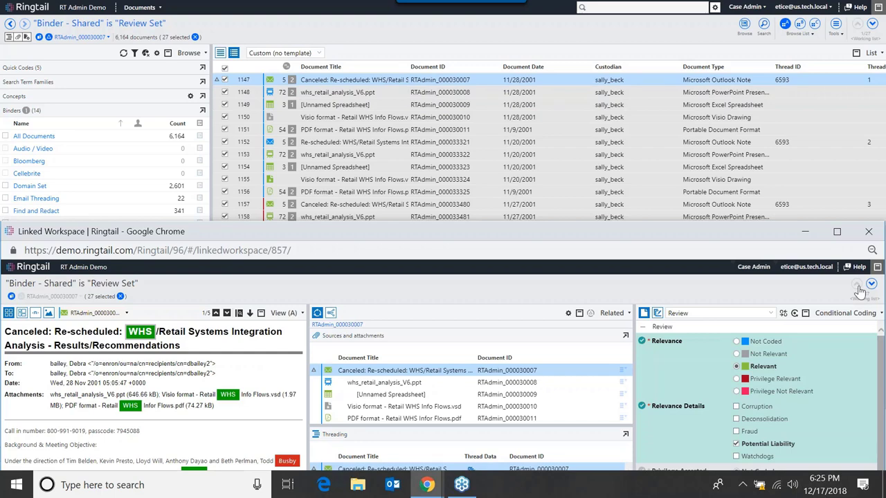
# Maximize the linked workspace window and enlarge its Sources and attachments pane to show the whole document family
pyautogui.click(836, 231)
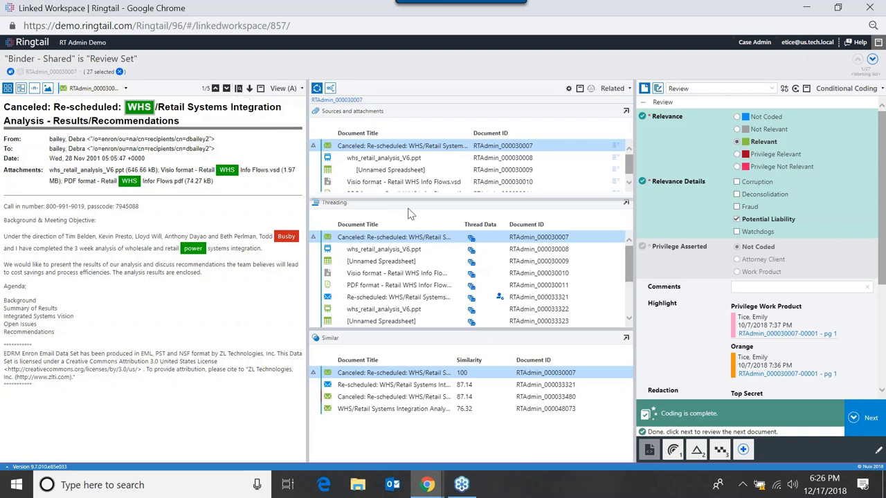
pyautogui.moveTo(409, 212); pyautogui.dragTo(409, 238)
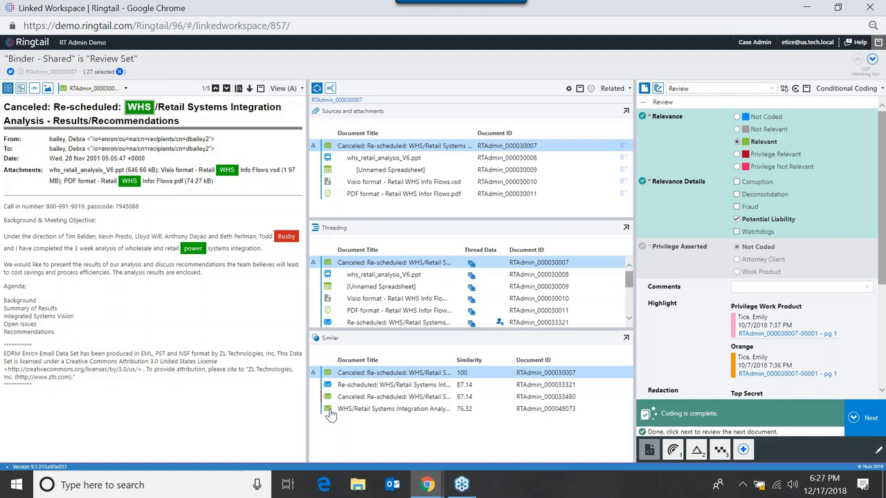
# Open the unnamed spreadsheet attachment in a widened document pane, and examine its native Excel view at cell C16
pyautogui.click(393, 171)
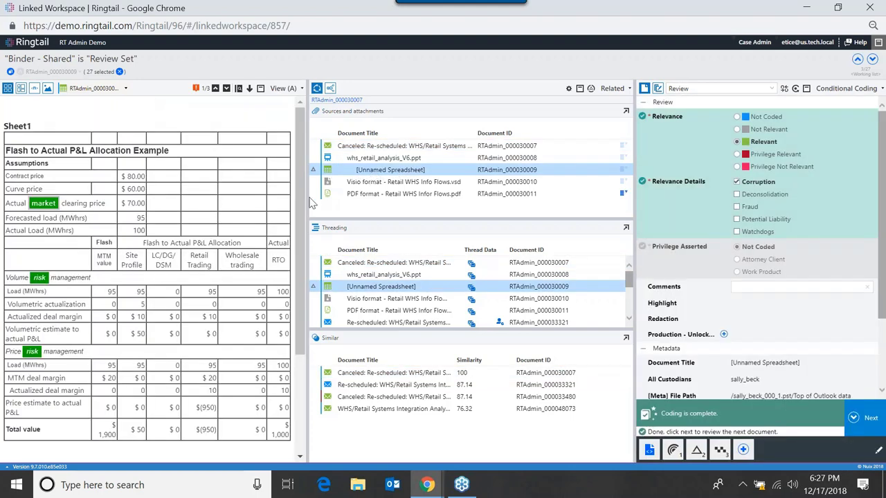
pyautogui.moveTo(307, 201); pyautogui.dragTo(382, 201)
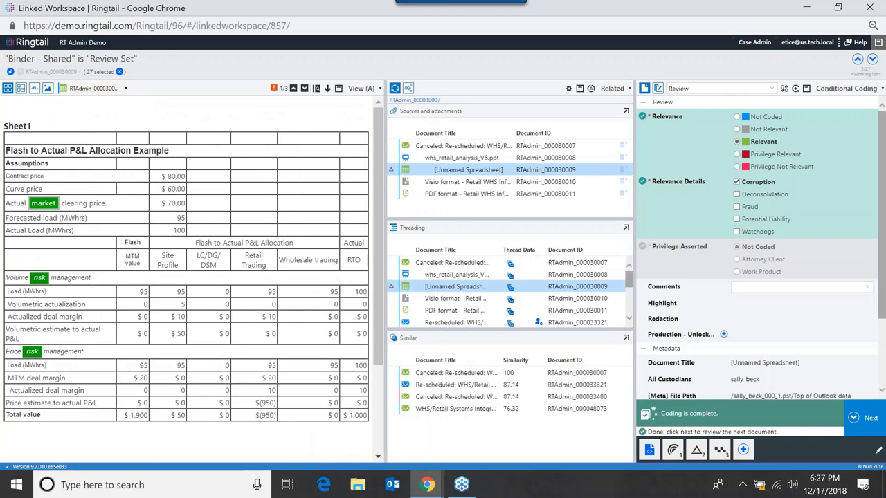
pyautogui.click(34, 88)
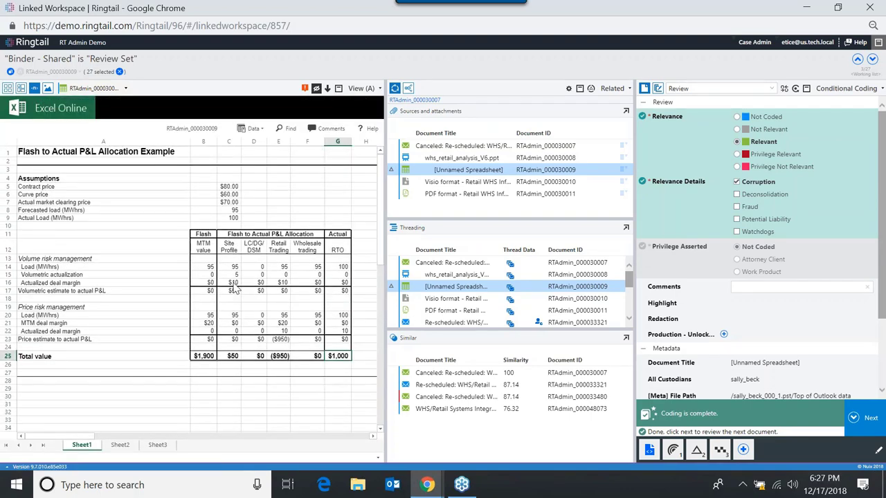
pyautogui.click(234, 285)
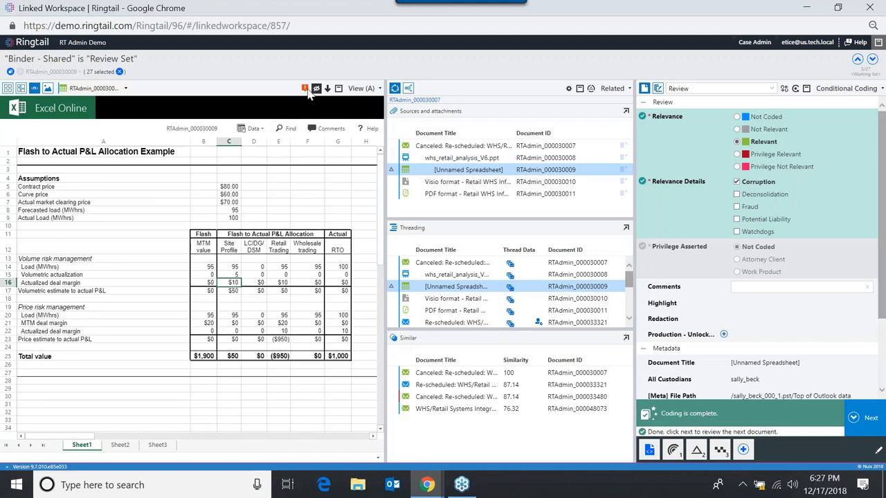
pyautogui.moveTo(307, 90)
# Return to the parent email with the Related pane collapsed, set its Relevance to Not Coded and clear Potential Liability
pyautogui.click(471, 146)
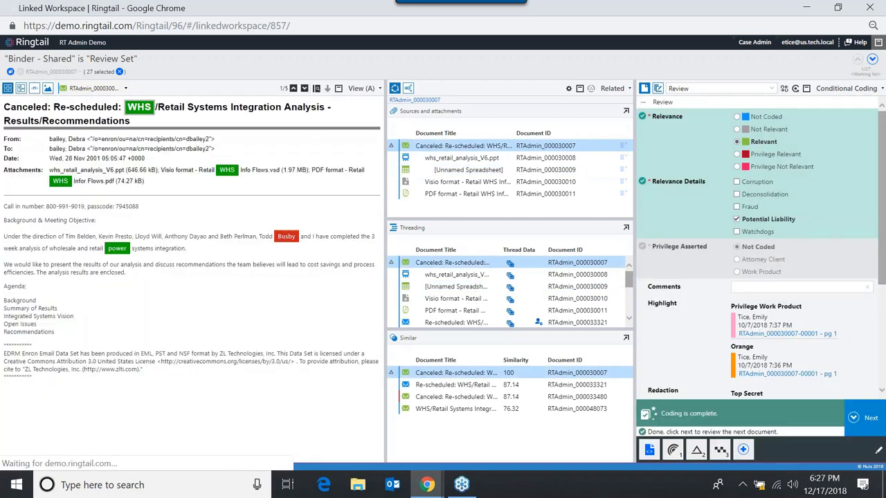
pyautogui.click(580, 88)
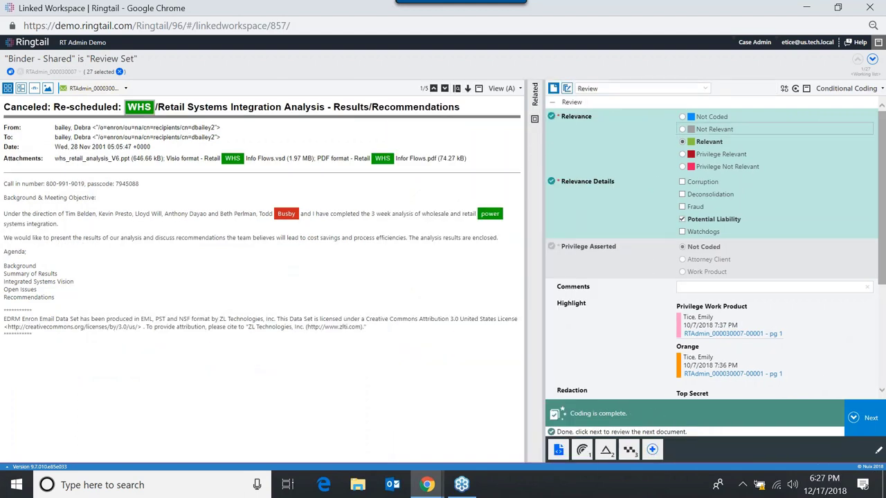
pyautogui.click(703, 118)
pyautogui.click(709, 220)
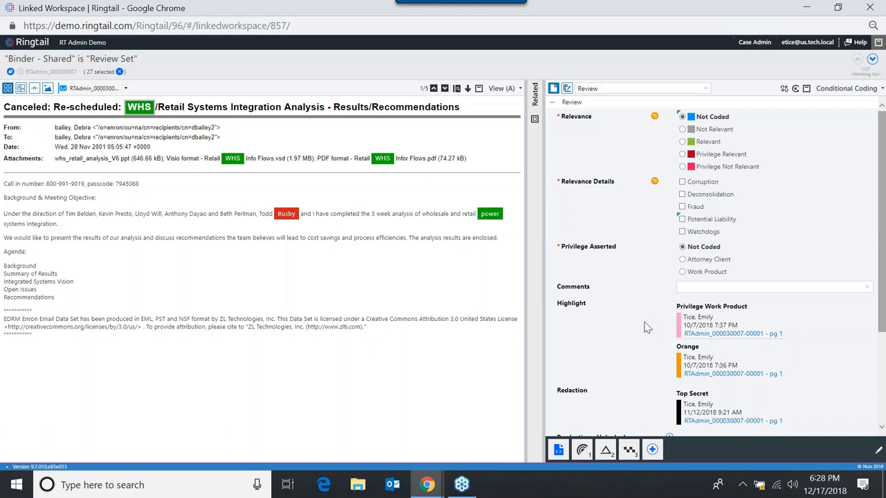
pyautogui.click(535, 125)
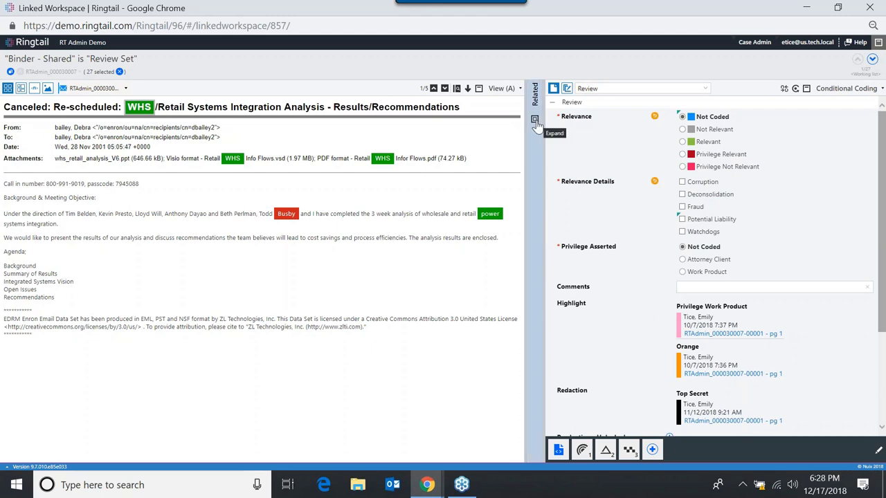
pyautogui.click(579, 90)
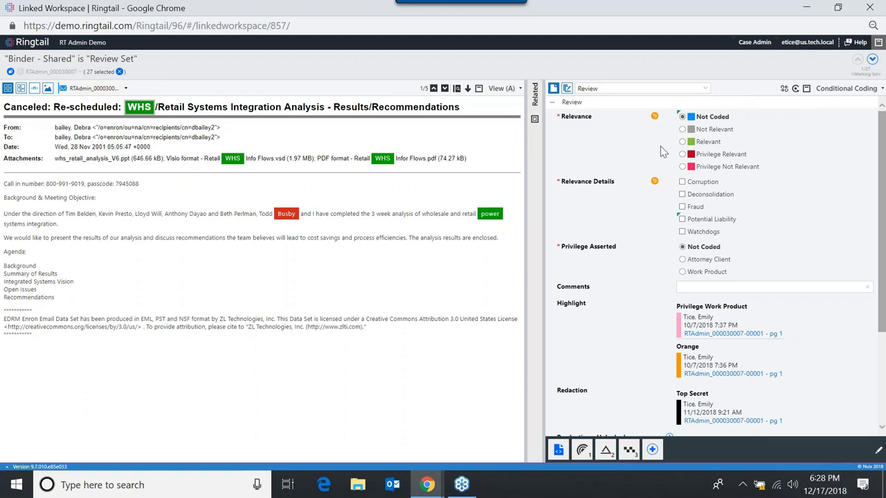
# Code the email as Relevant with the Deconsolidation detail, and move on to the next document
pyautogui.click(682, 142)
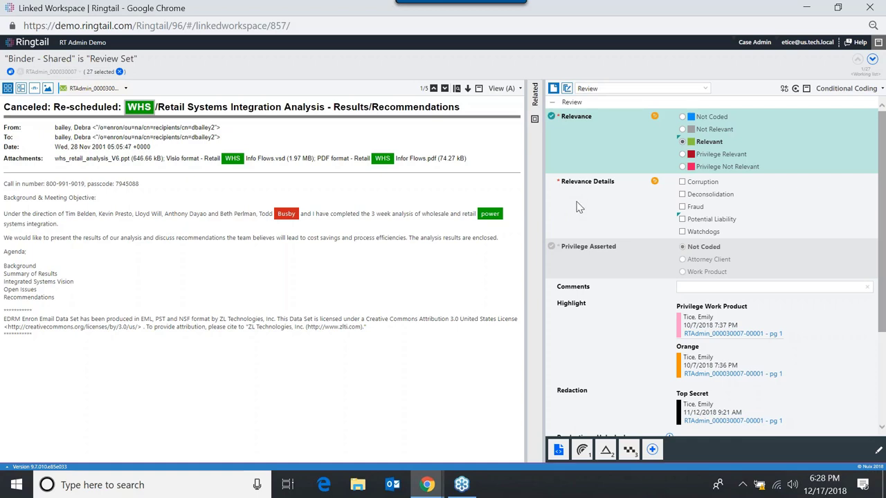
pyautogui.click(682, 195)
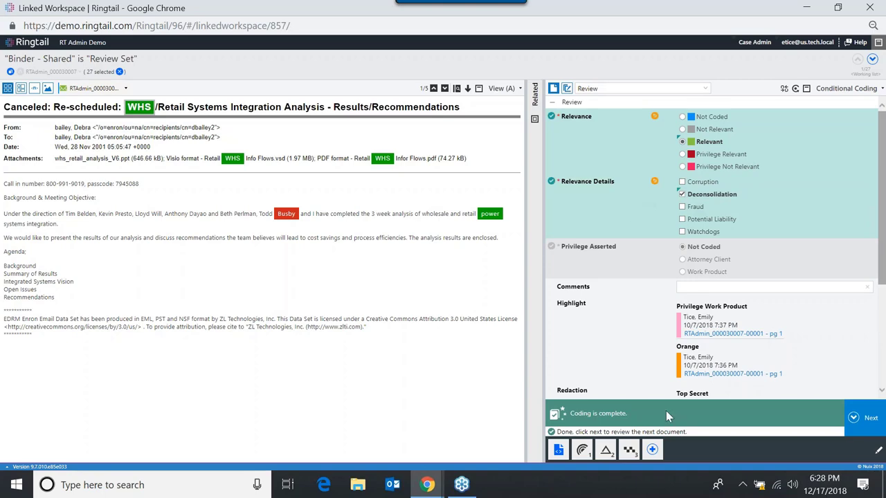
pyautogui.click(868, 422)
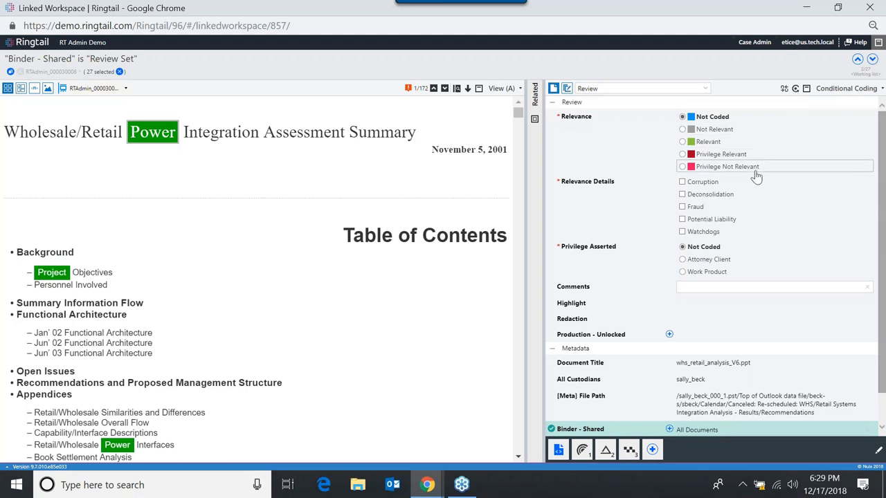
# Open the PDF format attachment from the related documents, collapse the Related and Conditional Coding panes, and fit the page to width
pyautogui.click(535, 121)
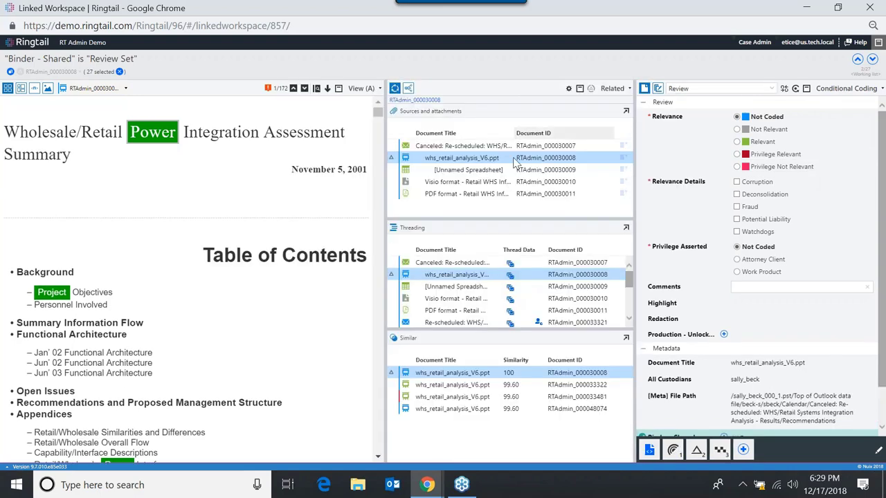
pyautogui.click(461, 194)
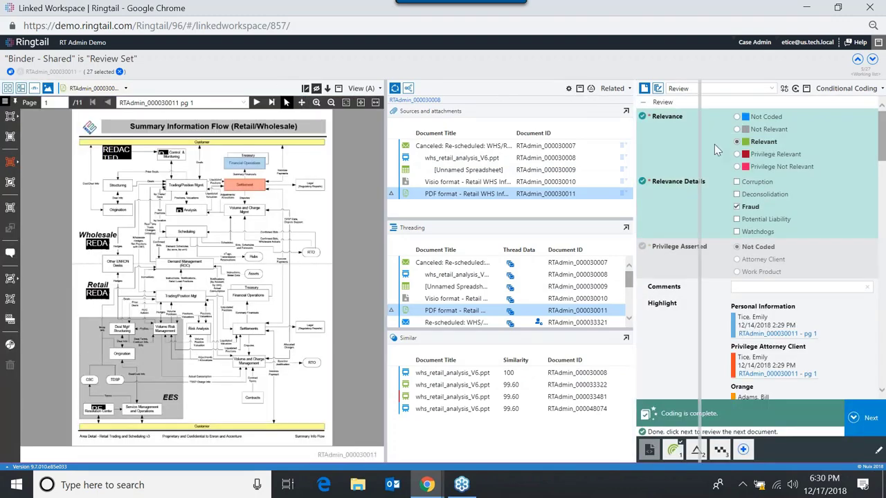
pyautogui.click(657, 91)
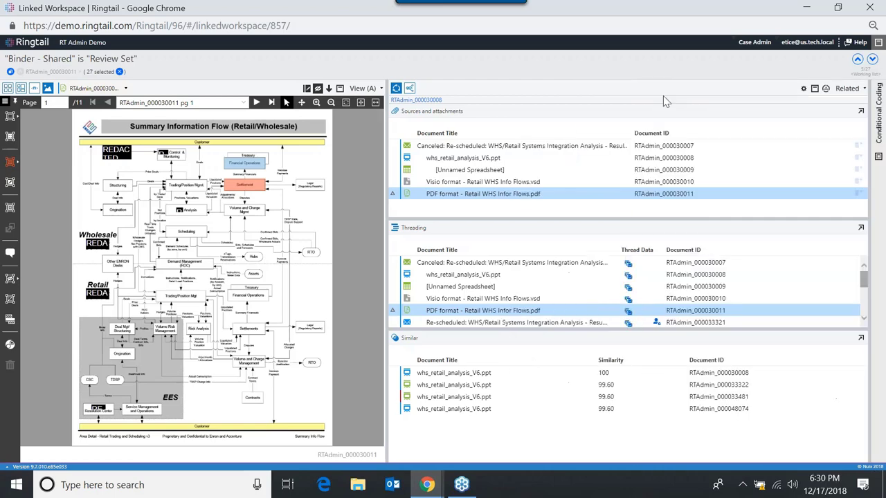
pyautogui.click(811, 88)
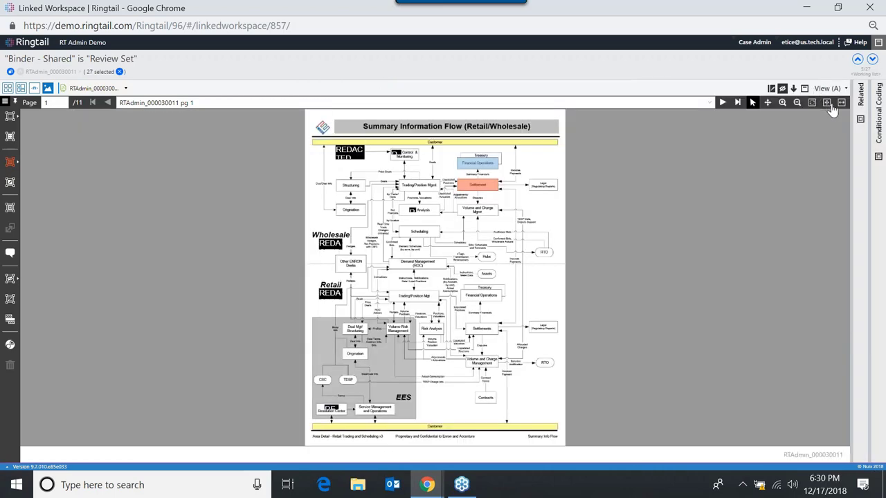
pyautogui.click(841, 103)
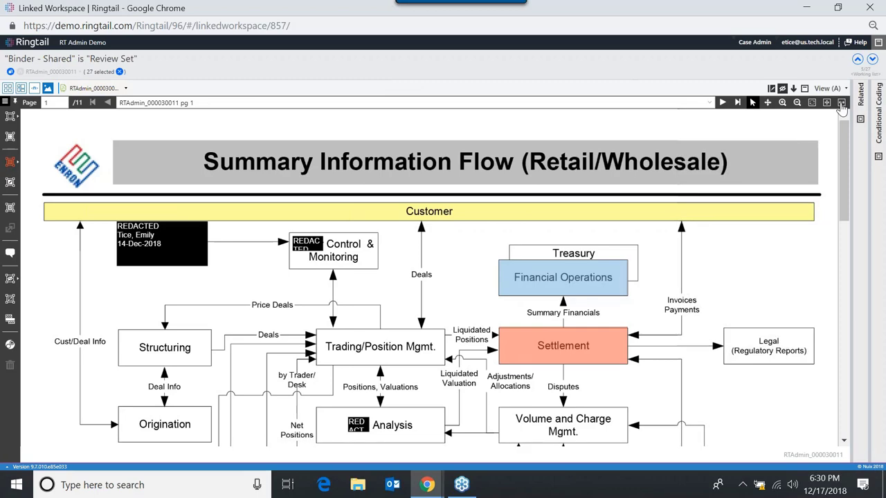
# Delete all existing redactions and highlights on page 1 of the PDF document
pyautogui.click(11, 345)
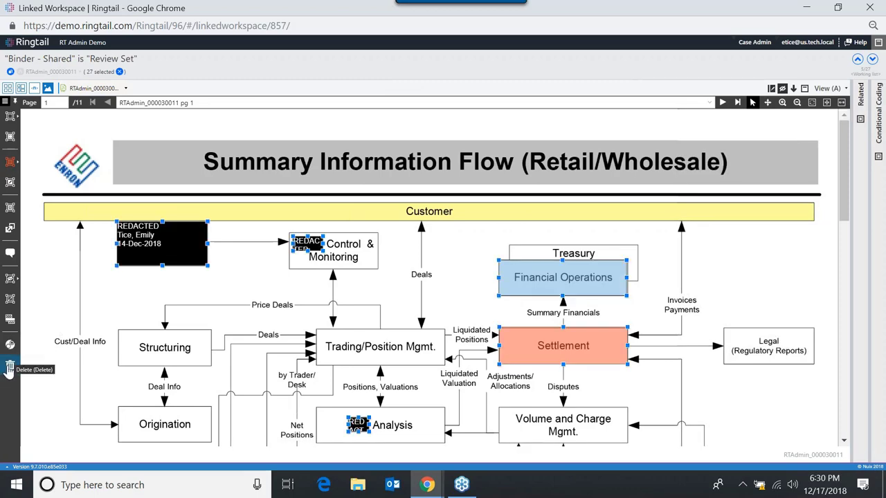
pyautogui.click(9, 366)
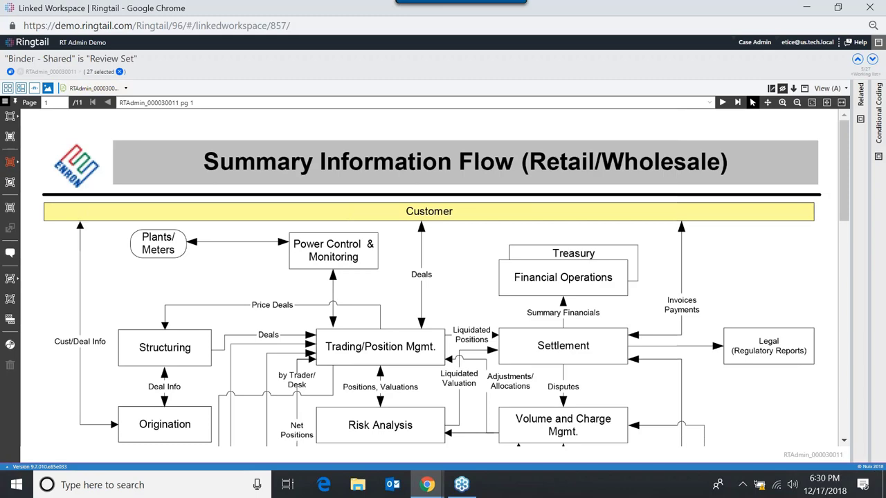
# Redact the Plants/Meters box on page 1 of the diagram, and open the list of highlight names
pyautogui.click(9, 117)
pyautogui.moveTo(122, 226); pyautogui.dragTo(220, 270)
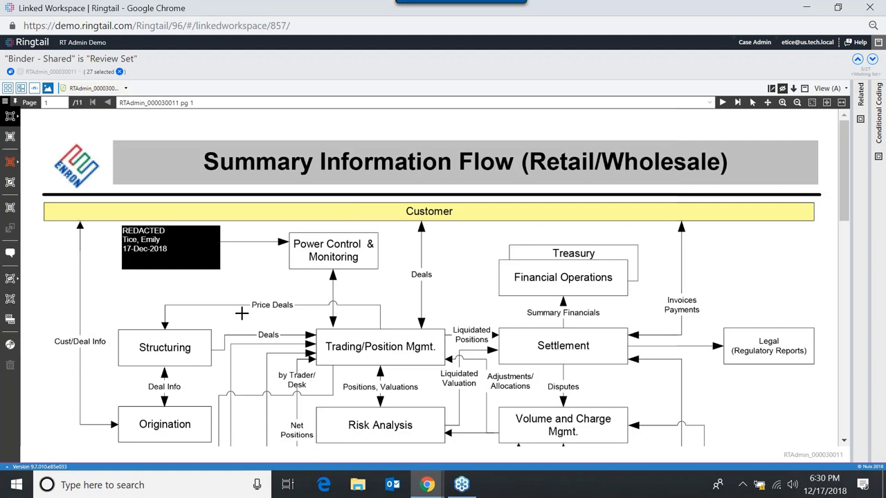
pyautogui.click(19, 170)
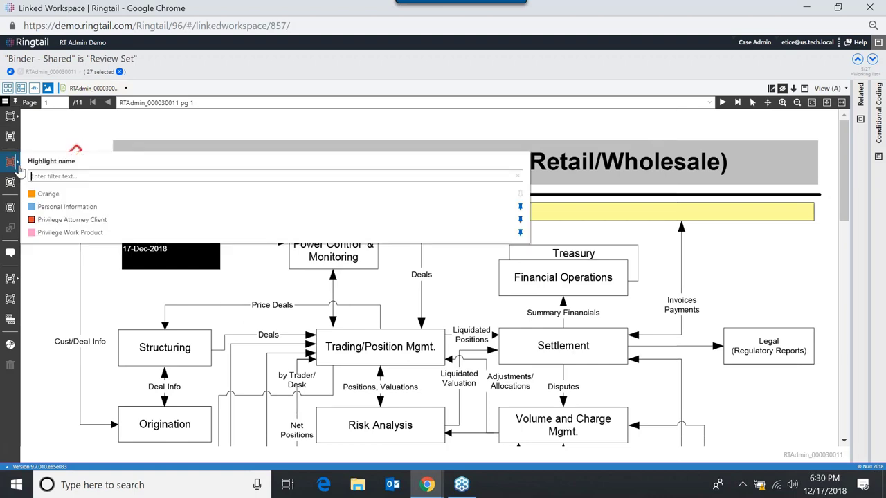
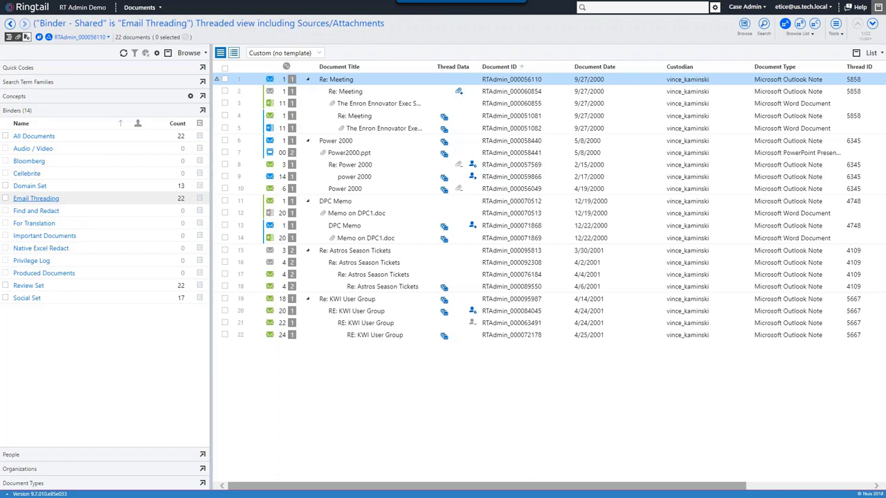
# Select the pivot documents of the Email Threading list, examine the Thread Data markers for attachment and party changes, and clear the selection
pyautogui.click(421, 256)
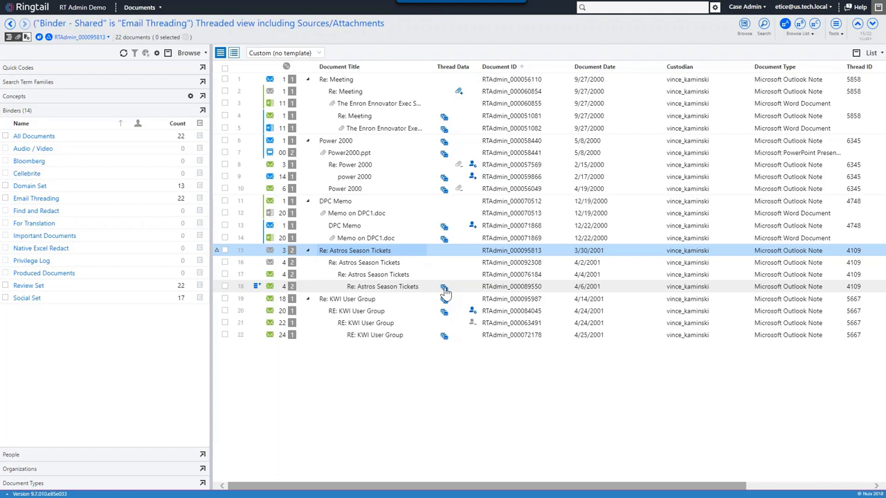
pyautogui.click(225, 68)
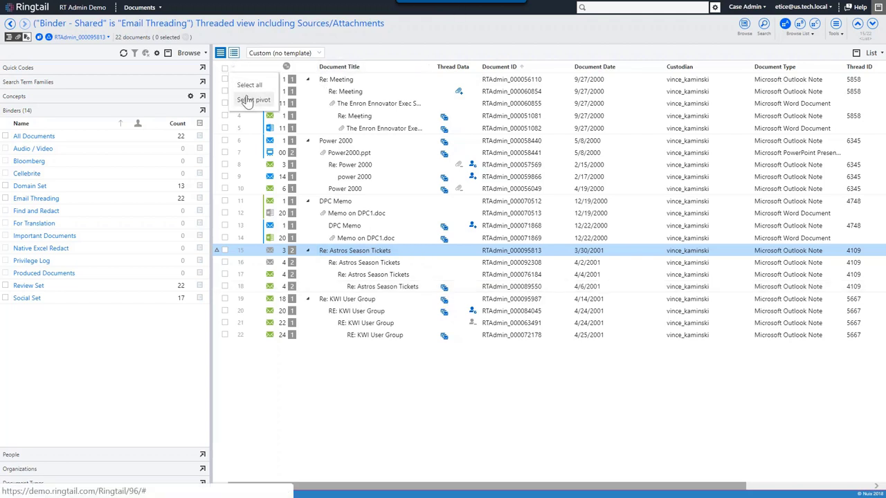
pyautogui.click(250, 99)
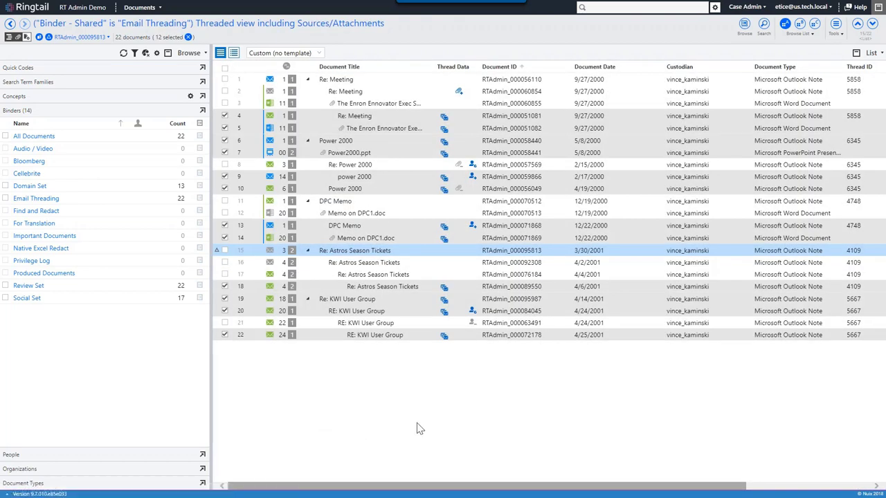
pyautogui.moveTo(462, 194)
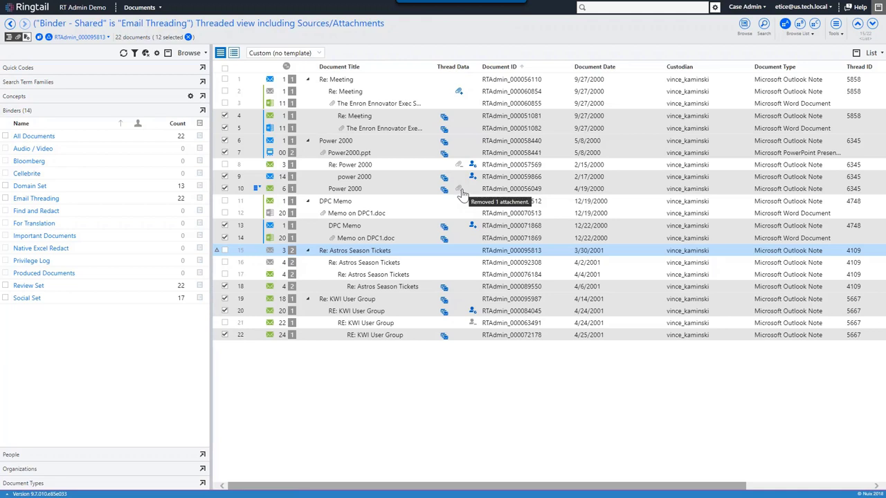
pyautogui.moveTo(462, 97)
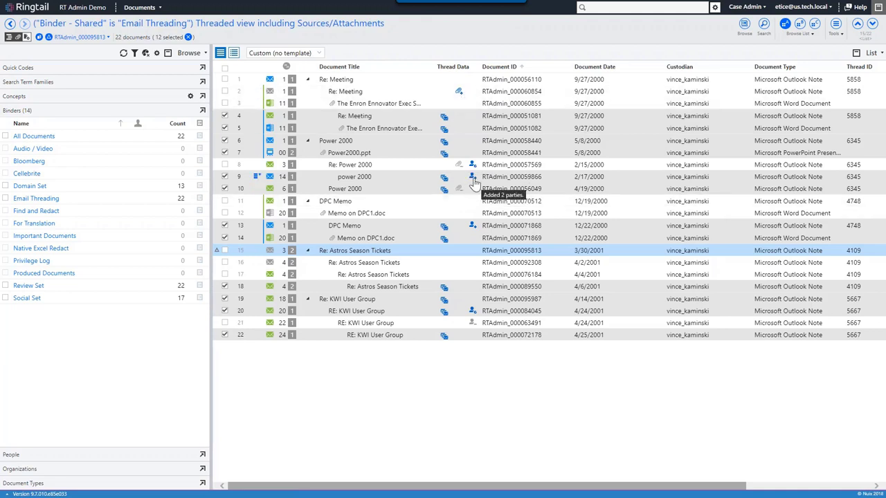
pyautogui.moveTo(472, 323)
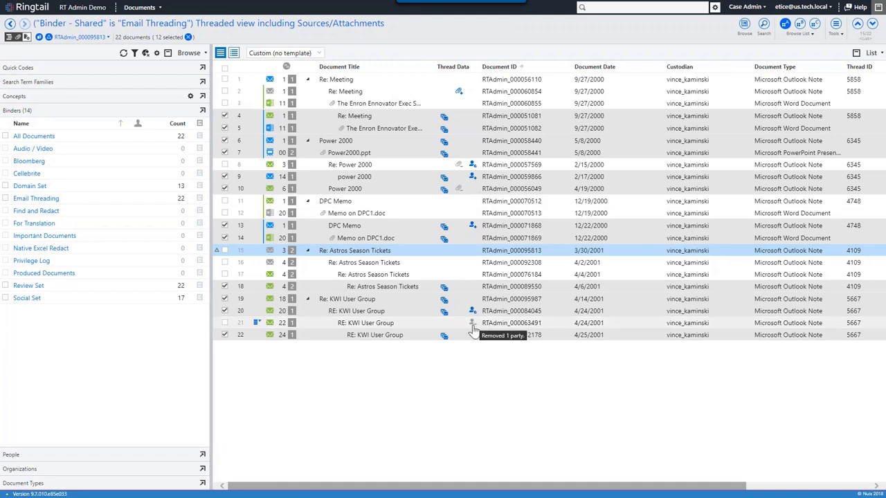
pyautogui.click(189, 36)
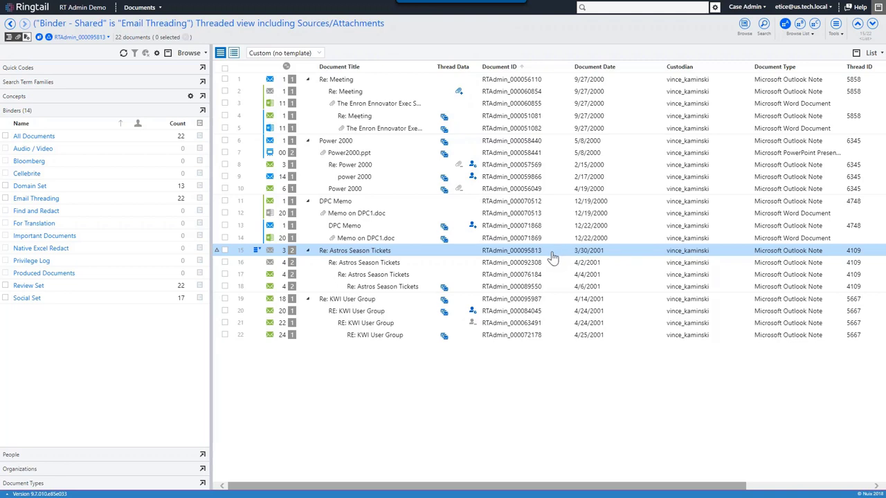
# In the Compare workspace, anchor the first Re: Astros Season Tickets email and review its differences from the next email in the thread
pyautogui.click(813, 41)
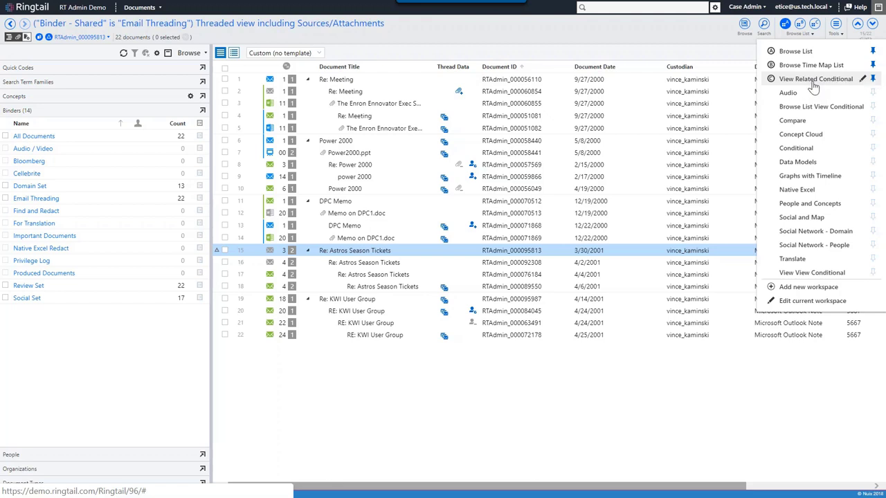
pyautogui.click(792, 121)
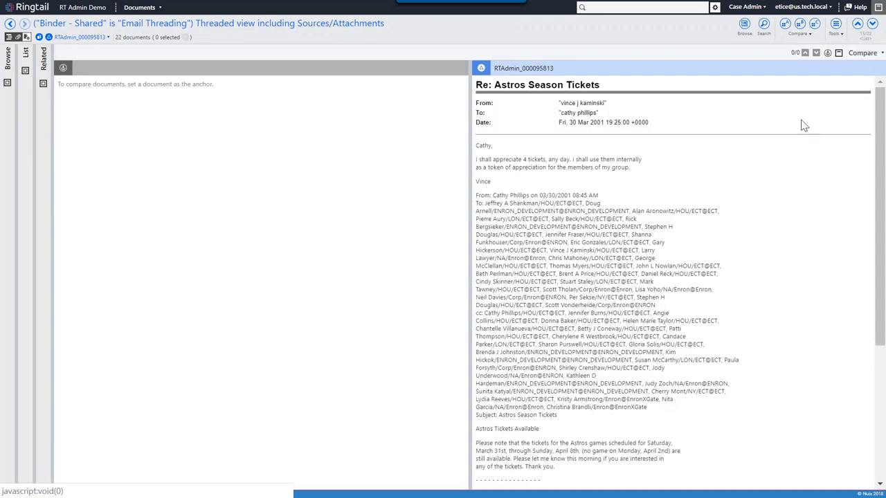
pyautogui.click(828, 54)
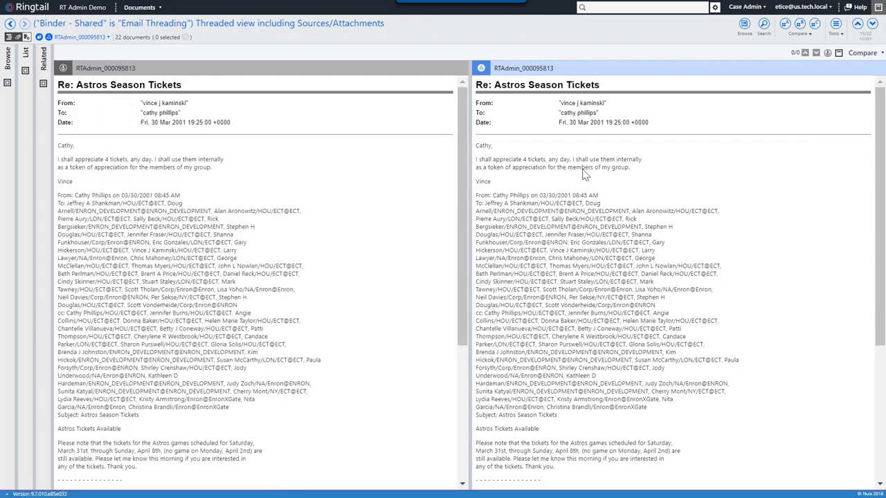
pyautogui.click(873, 24)
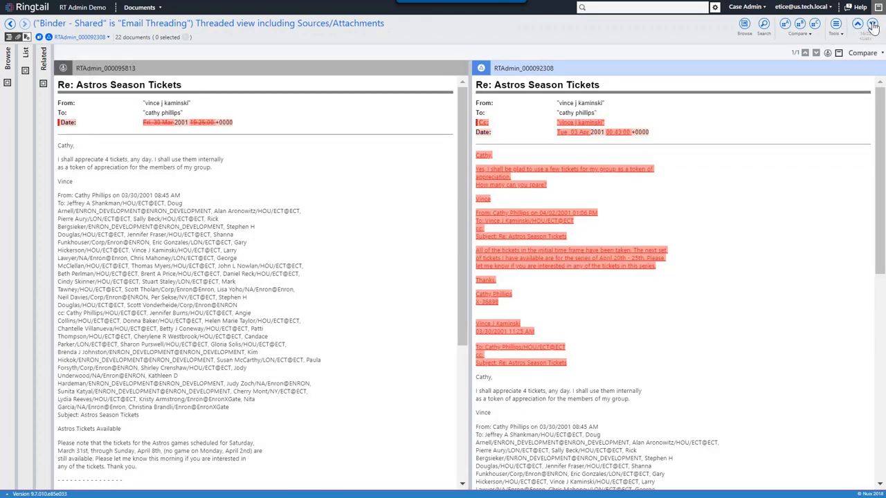
pyautogui.moveTo(880, 143); pyautogui.dragTo(880, 235)
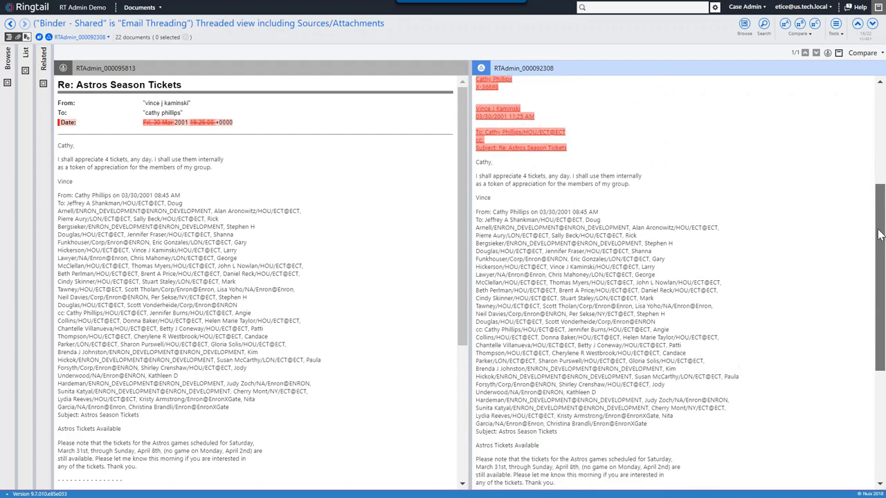
pyautogui.scroll(5, 738, 310)
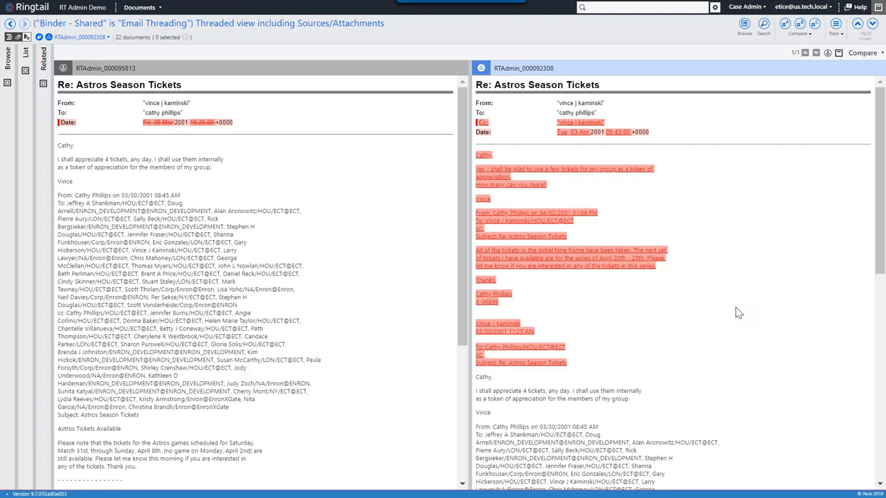
# Return to the Browse List workspace, open the Review Set binder, and display it in the Browse Time Map List workspace
pyautogui.click(786, 27)
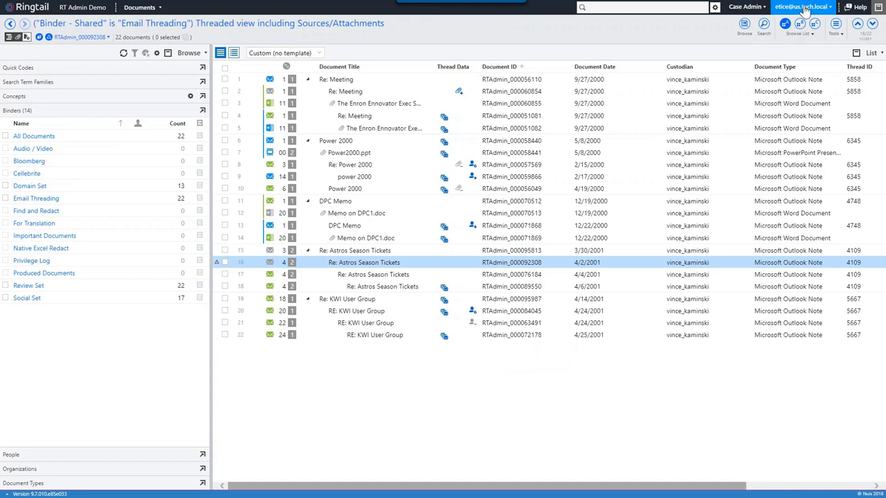
pyautogui.click(801, 7)
pyautogui.moveTo(789, 28)
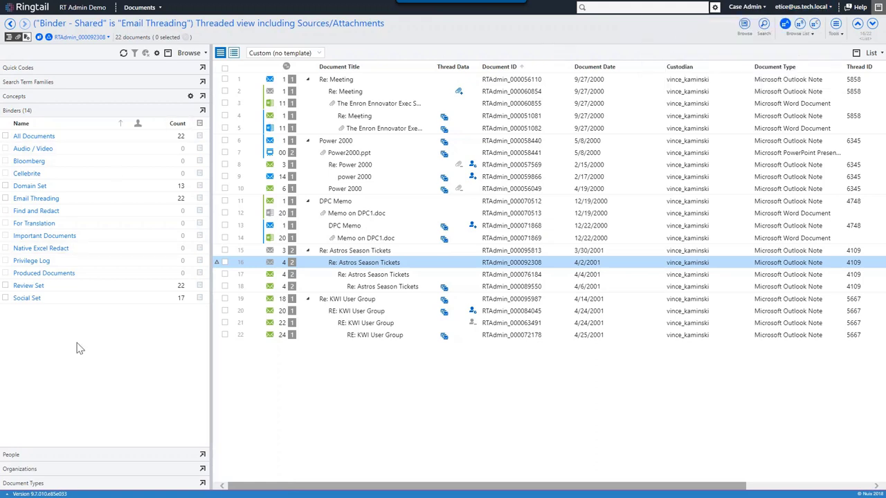
pyautogui.click(28, 285)
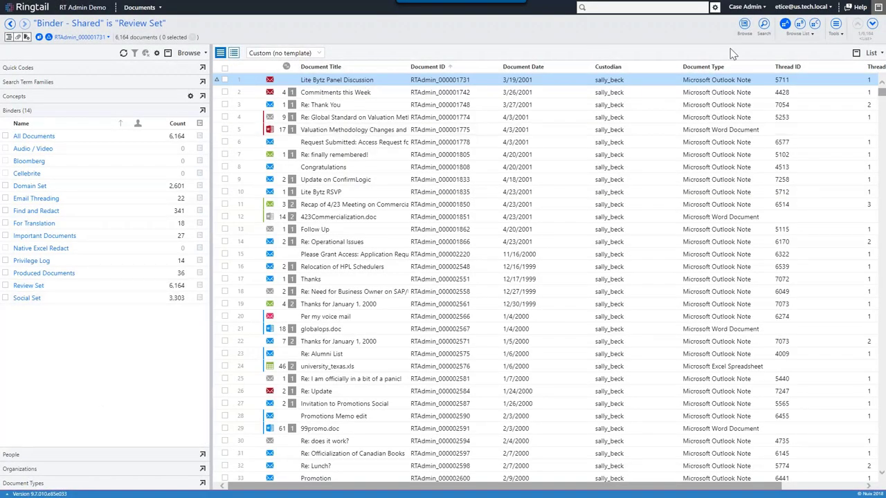
pyautogui.click(799, 26)
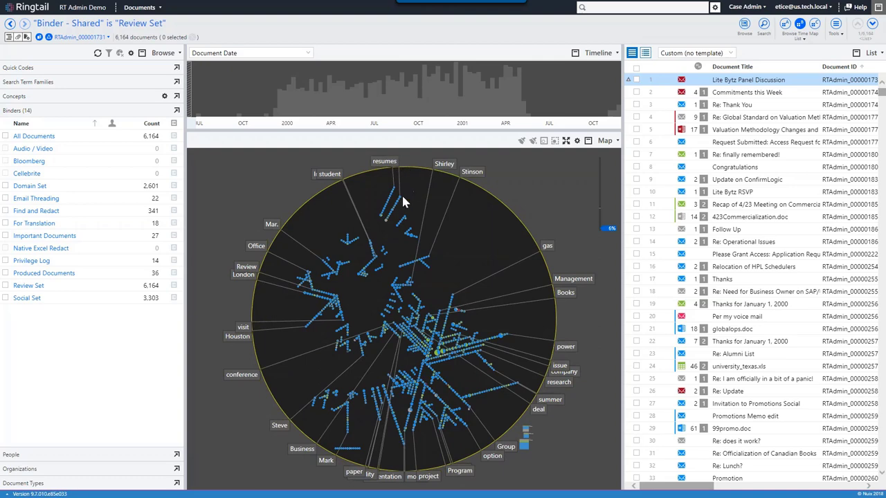
# Inspect the clusters on the concept map and select all documents in the large gas, power cluster
pyautogui.moveTo(400, 195)
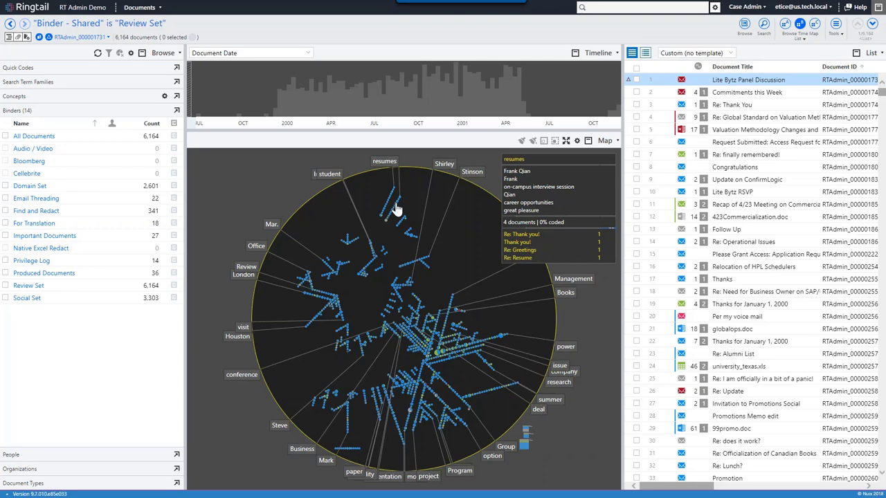
pyautogui.moveTo(496, 232); pyautogui.dragTo(444, 216)
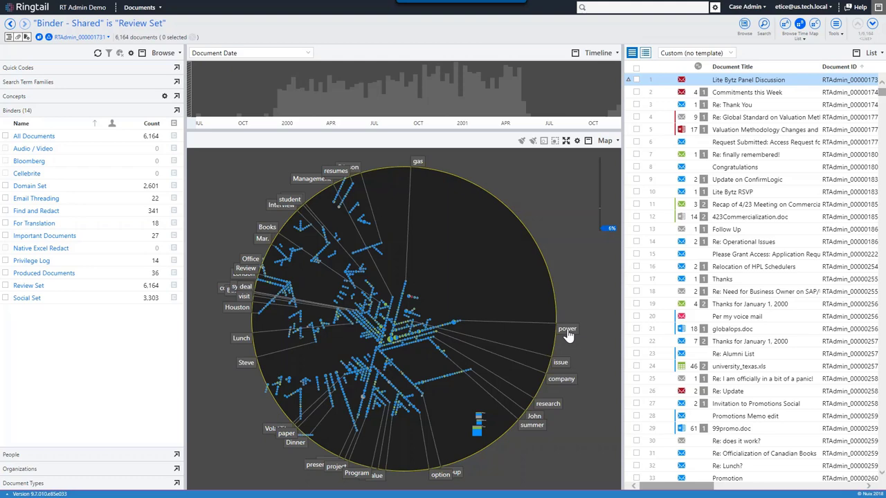
pyautogui.scroll(1, 470, 276)
pyautogui.scroll(1, 469, 275)
pyautogui.moveTo(472, 283); pyautogui.dragTo(514, 249)
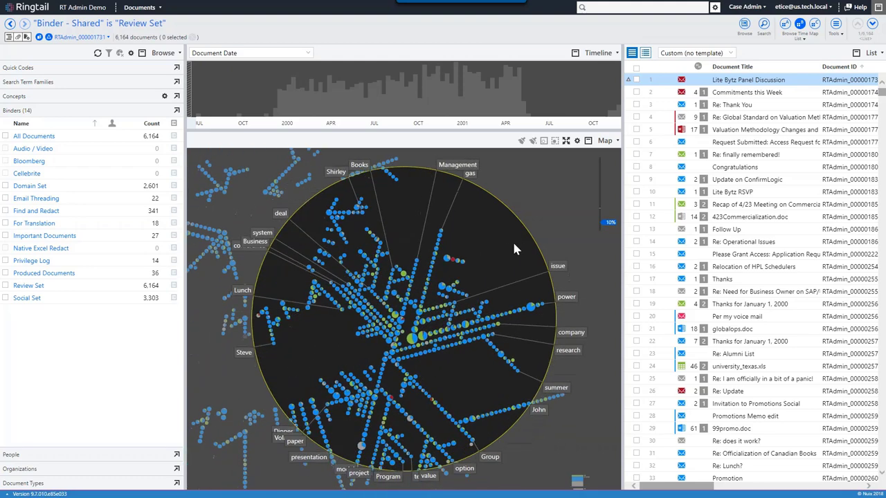
pyautogui.scroll(2, 489, 257)
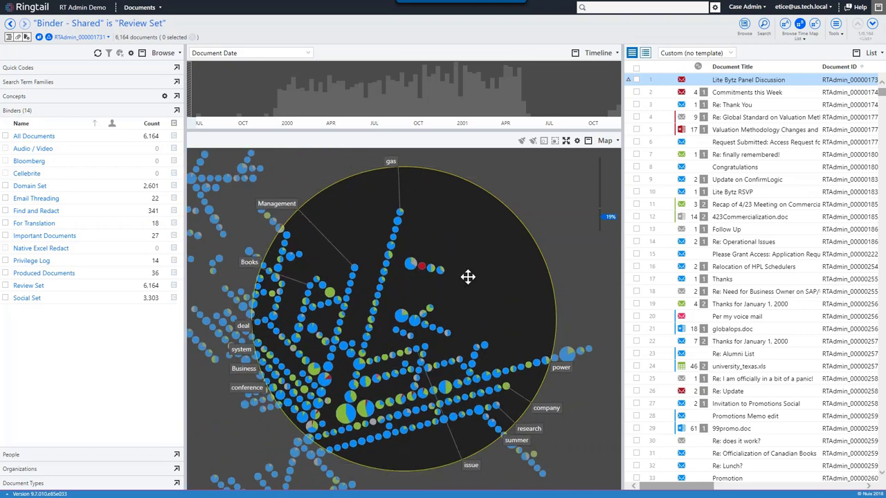
pyautogui.moveTo(469, 277); pyautogui.dragTo(469, 248)
pyautogui.moveTo(349, 379)
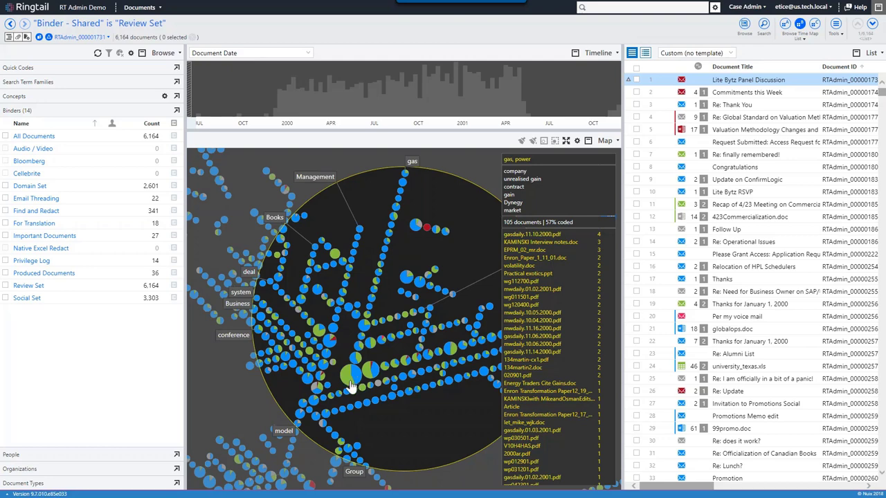
pyautogui.click(350, 386)
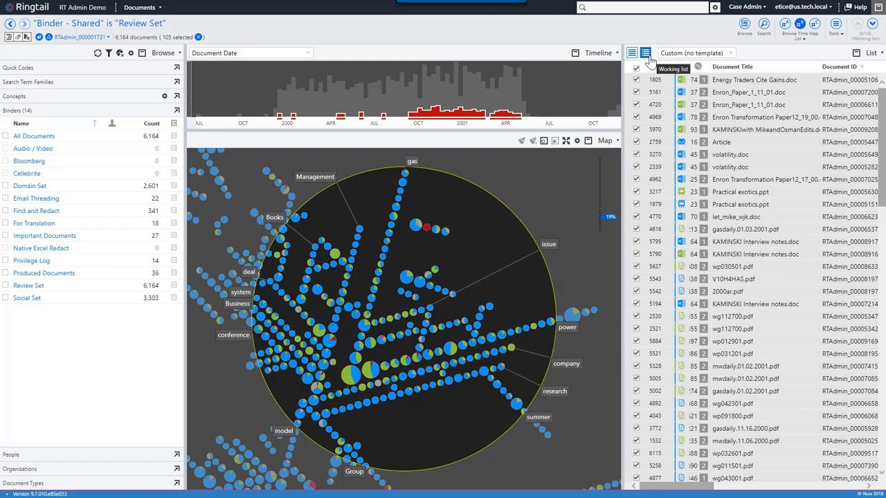
# Open Energy Traders Cite Gains.doc from the working list, view its highlighted text in the linked workspace window, and shrink that window
pyautogui.click(791, 83)
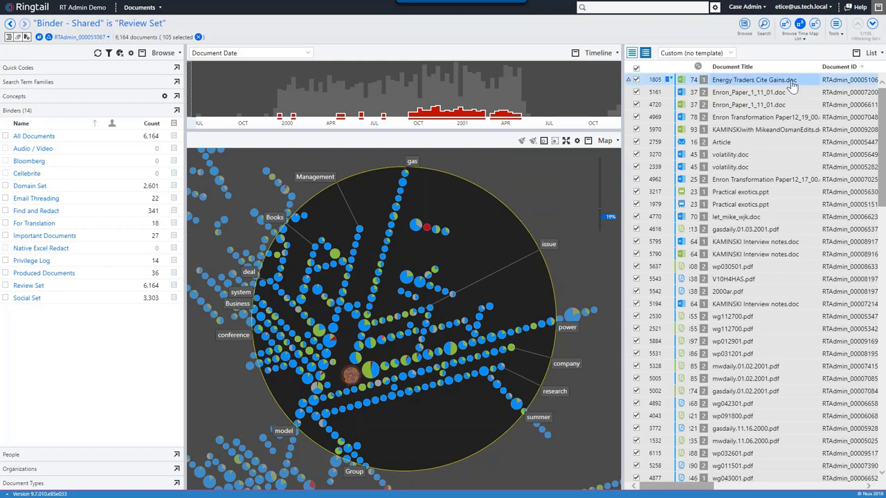
pyautogui.hotkey('alt', 'Tab')
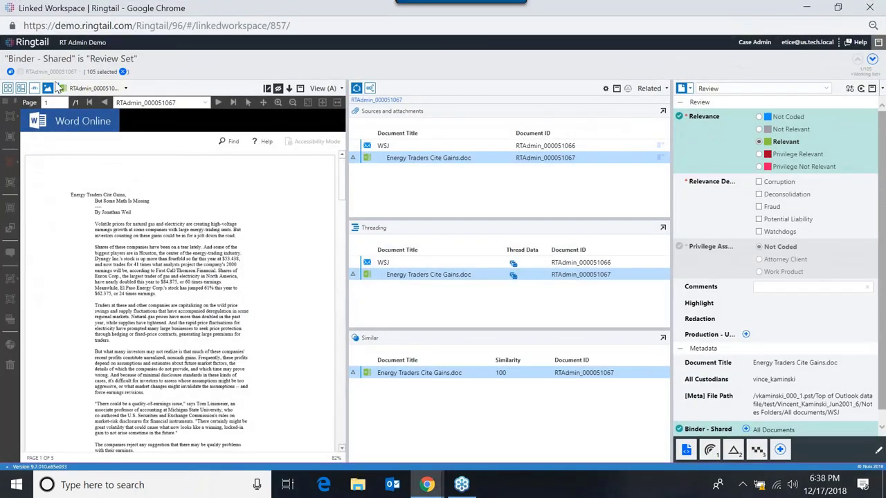
pyautogui.click(56, 87)
pyautogui.press('super+Down')
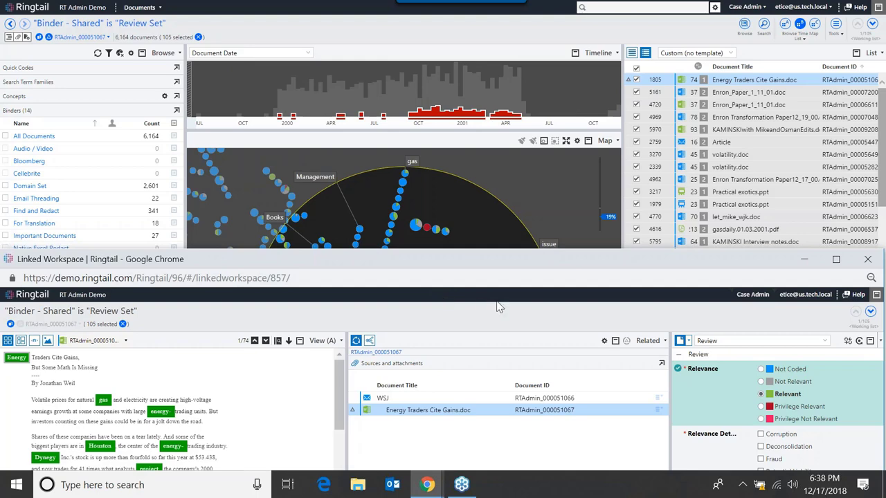
# Advance through the next three working-list documents in the linked workspace, and minimize that window
pyautogui.click(871, 312)
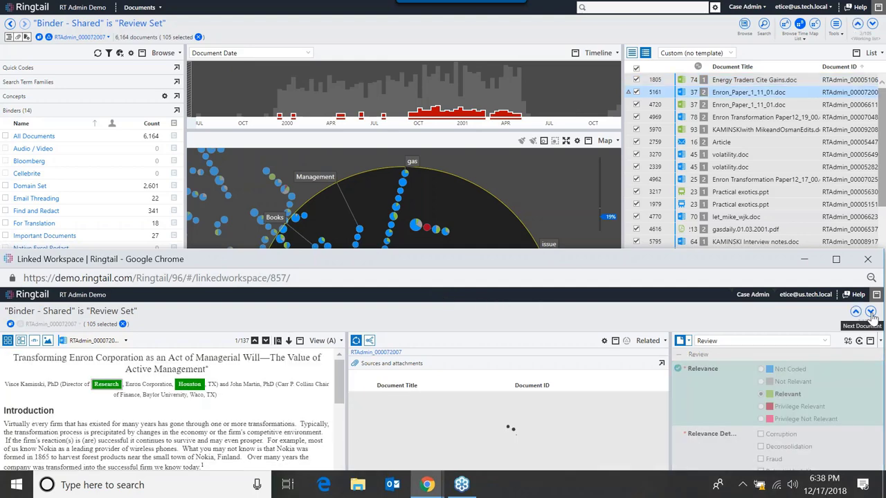
pyautogui.click(871, 312)
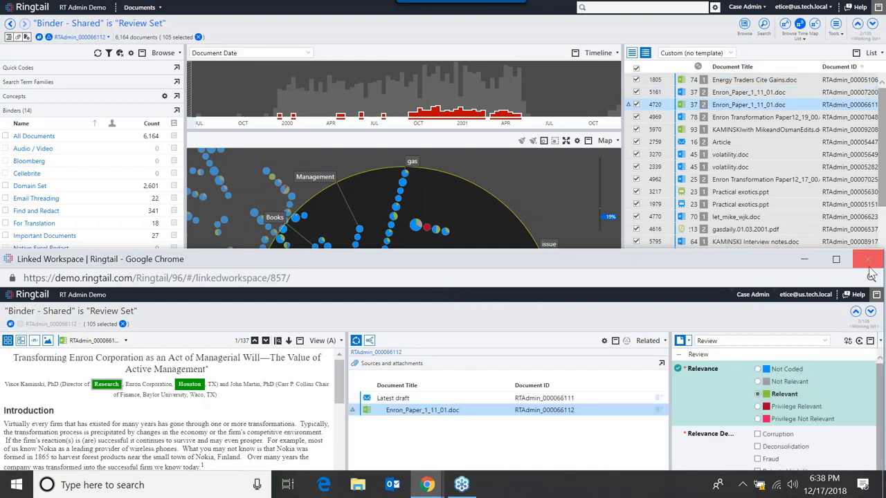
pyautogui.click(870, 312)
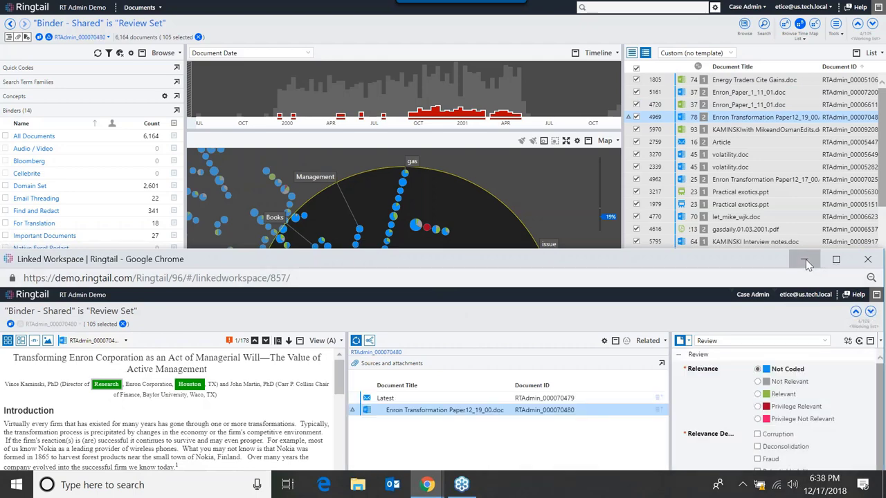
pyautogui.click(804, 261)
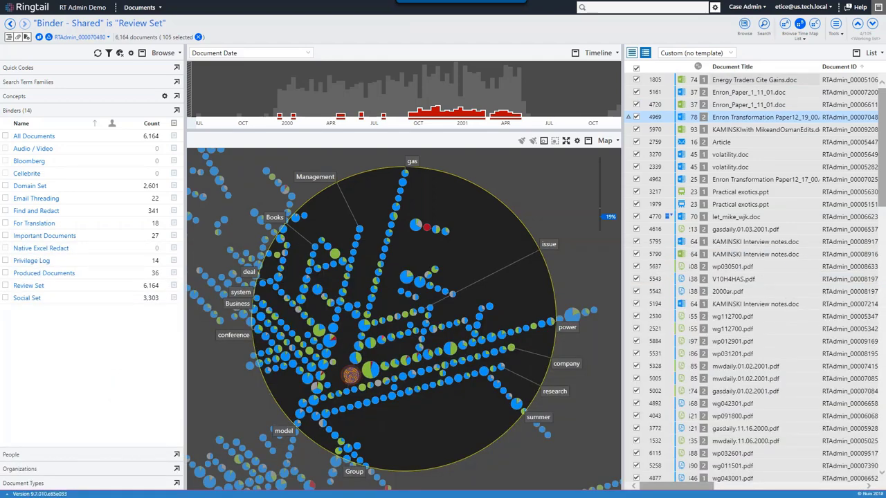
# Examine the selected gas, power cluster at individual document level, including the concepts and coding of single documents
pyautogui.moveTo(544, 99)
pyautogui.moveTo(464, 262); pyautogui.dragTo(525, 189)
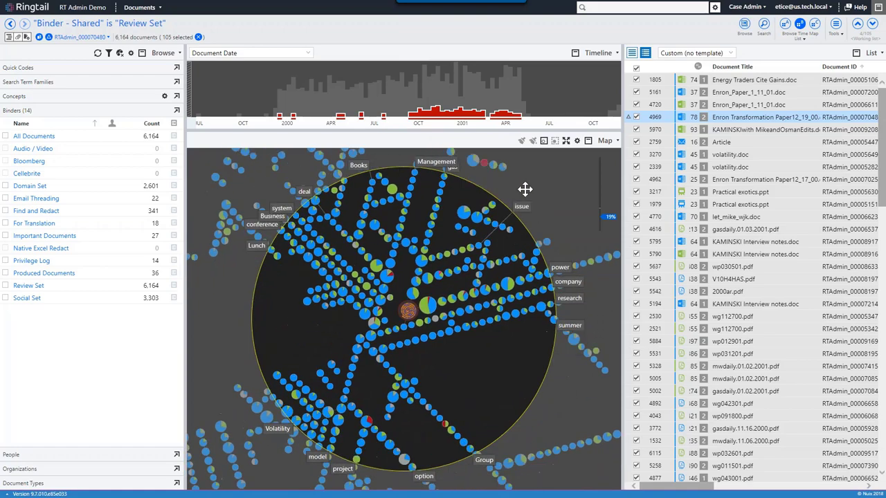
pyautogui.moveTo(400, 327)
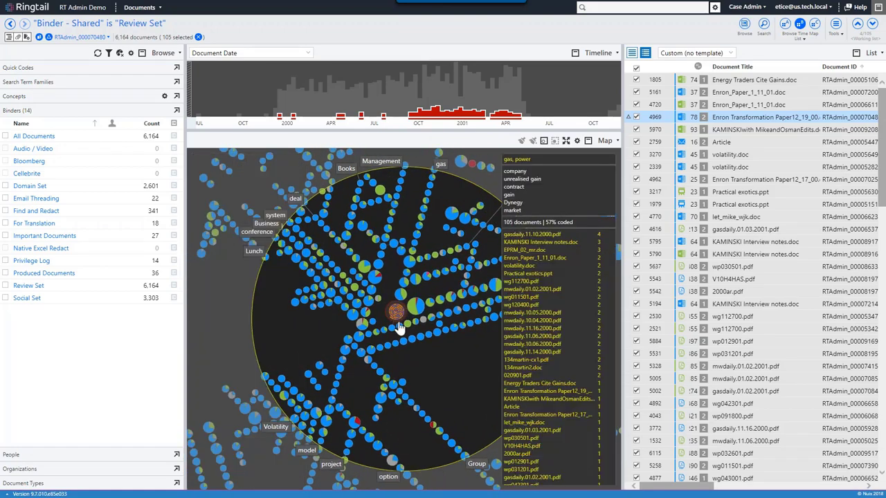
pyautogui.scroll(3, 399, 327)
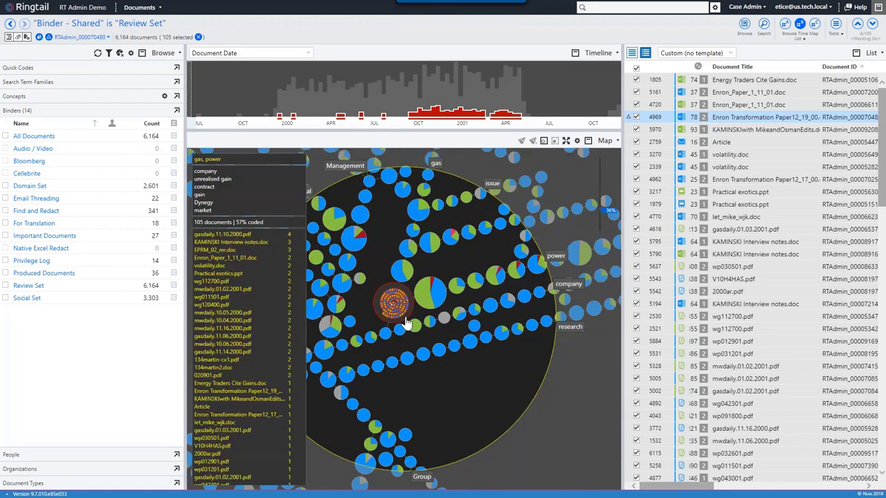
pyautogui.scroll(2, 407, 324)
pyautogui.scroll(2, 407, 323)
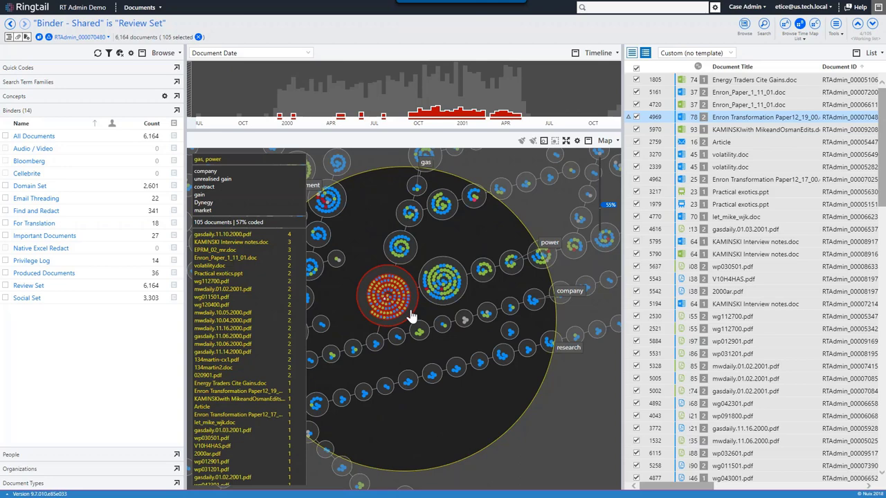
pyautogui.scroll(2, 411, 316)
pyautogui.scroll(2, 411, 316)
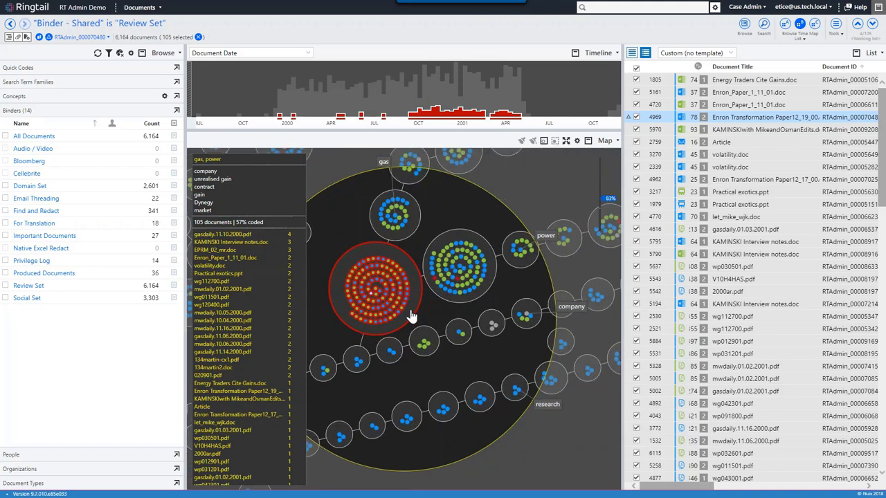
pyautogui.click(413, 316)
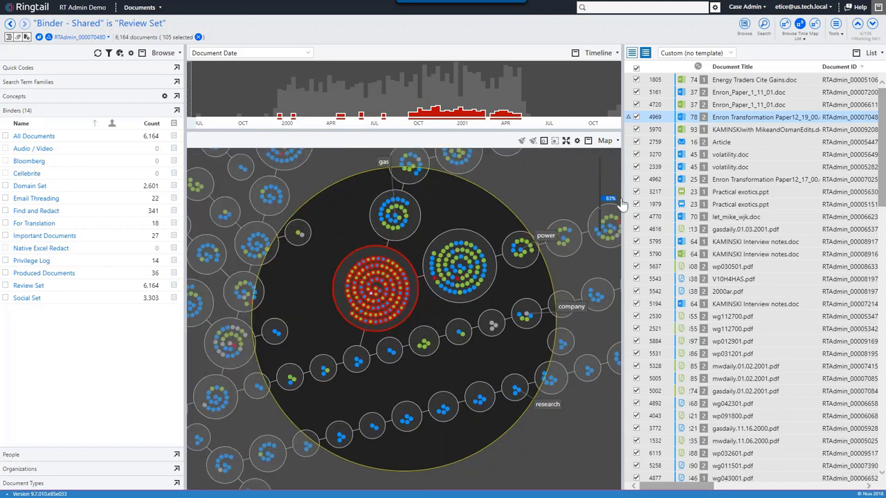
pyautogui.moveTo(422, 245)
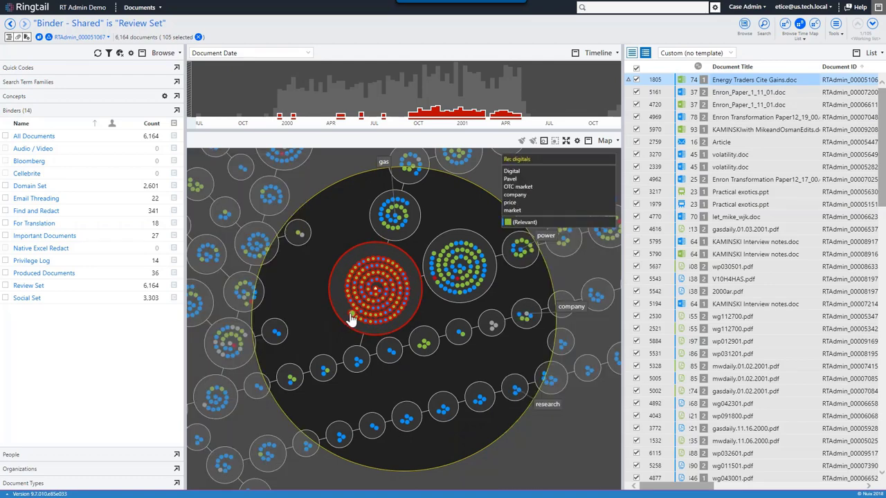
pyautogui.moveTo(357, 324)
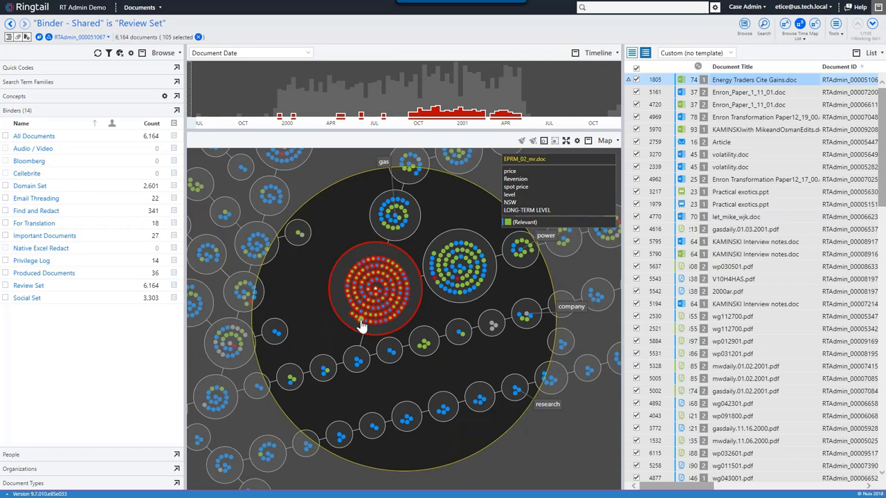
# Display the coding choices for the selected gas, power cluster documents, and select the neighbouring power cluster instead
pyautogui.click(403, 327)
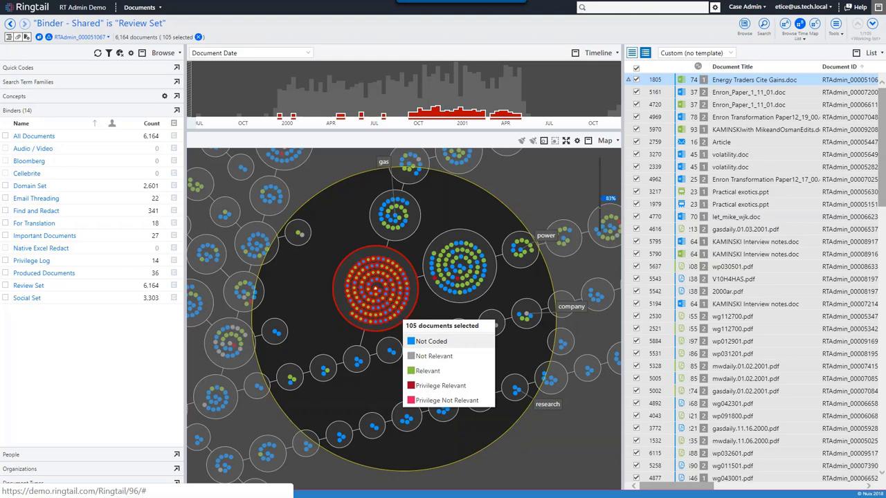
pyautogui.moveTo(430, 289)
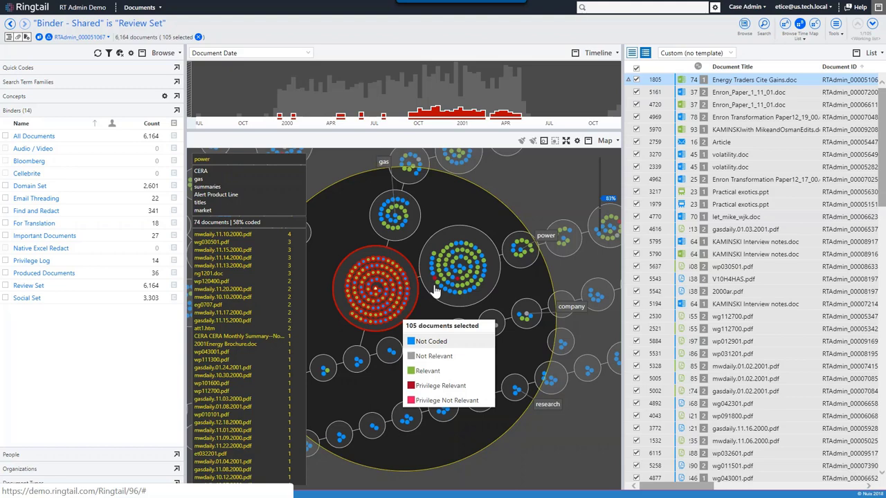
pyautogui.click(434, 291)
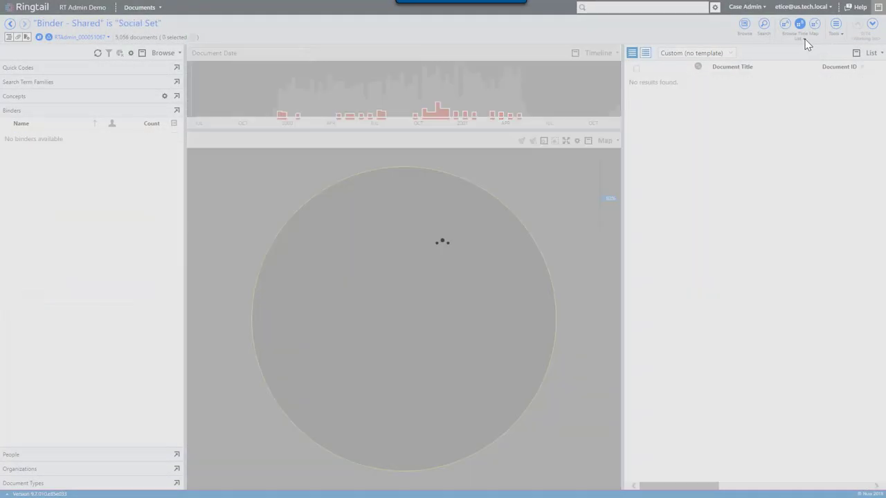
# Open the Social Network - People workspace, move the topmost node slightly upward, and expand the People browse list
pyautogui.click(803, 38)
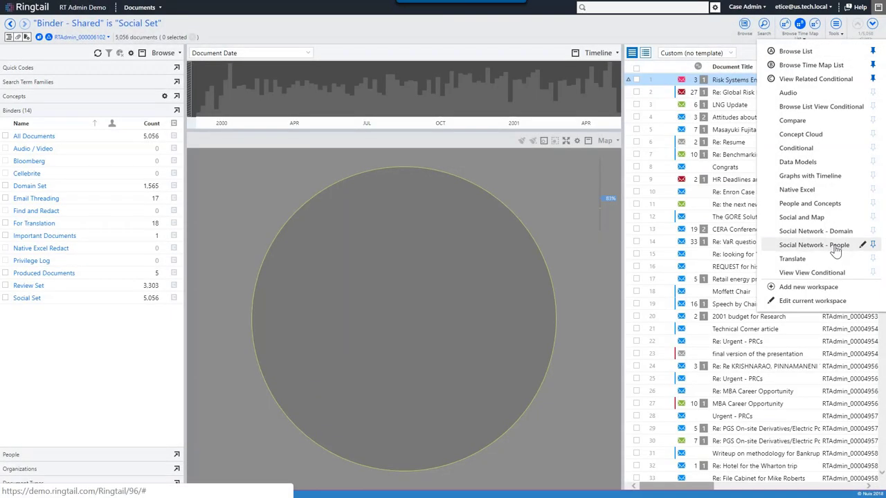
pyautogui.click(831, 245)
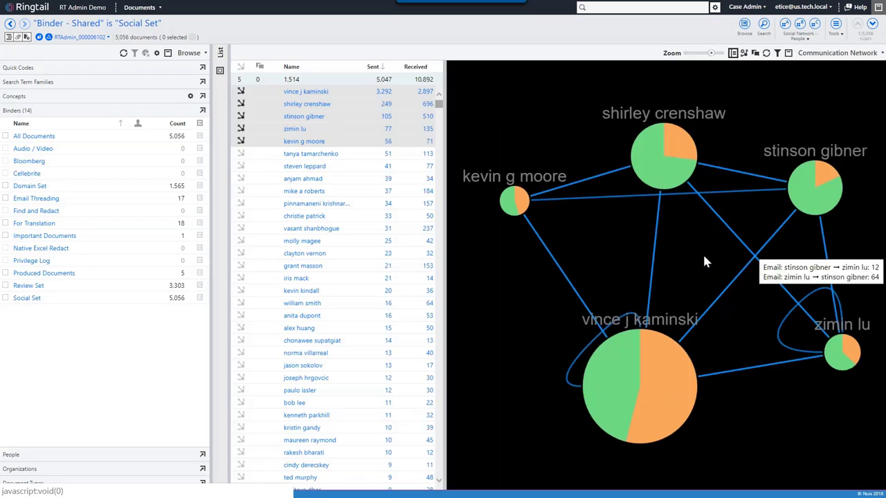
pyautogui.moveTo(672, 160); pyautogui.dragTo(682, 137)
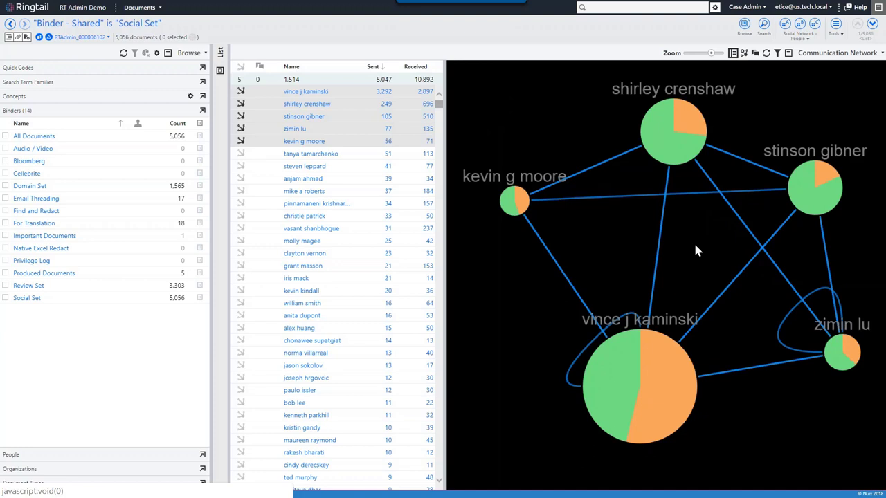
pyautogui.click(61, 456)
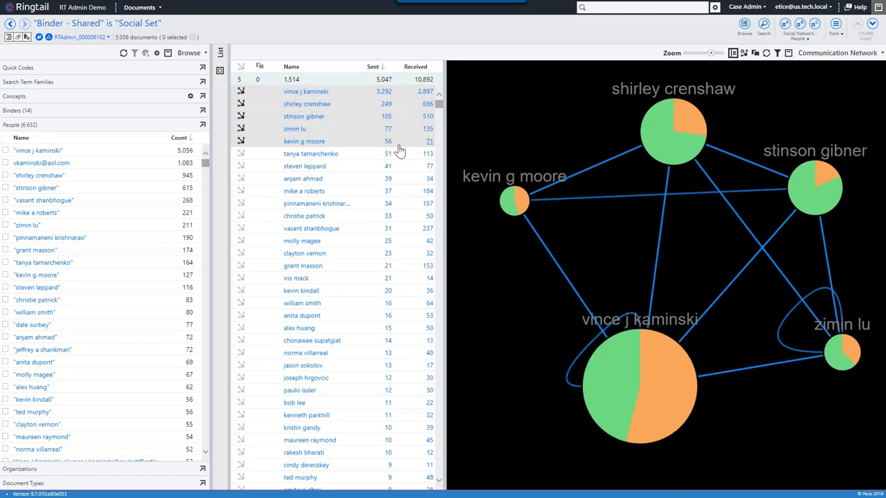
# Inspect the email counts on the network's nodes and links, and select the communications on the link joining the two right-hand nodes
pyautogui.moveTo(640, 394)
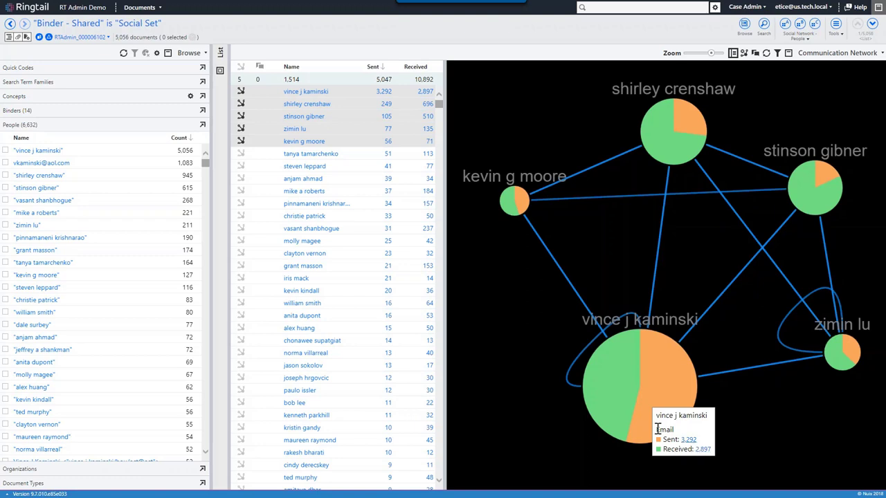
pyautogui.moveTo(582, 360)
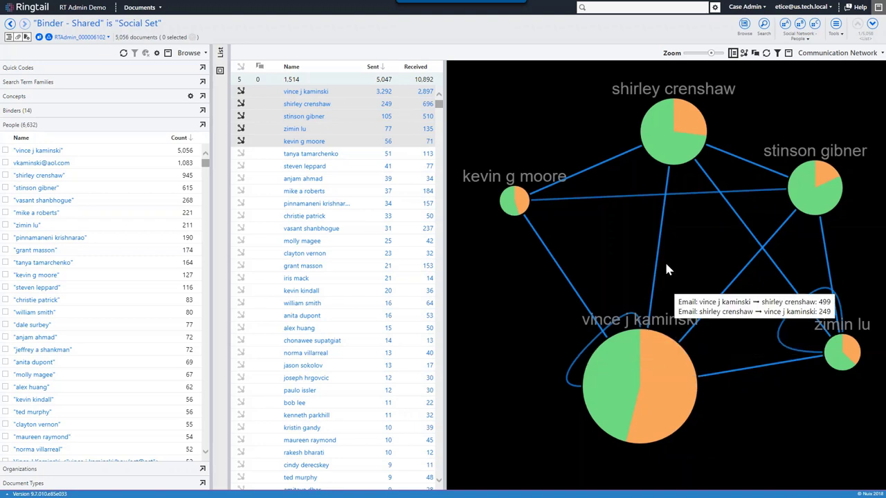
pyautogui.moveTo(659, 254)
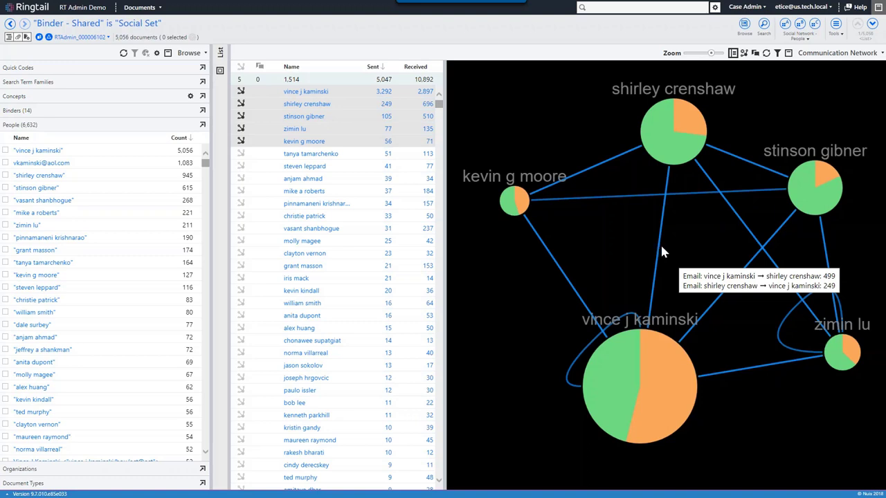
pyautogui.moveTo(824, 244)
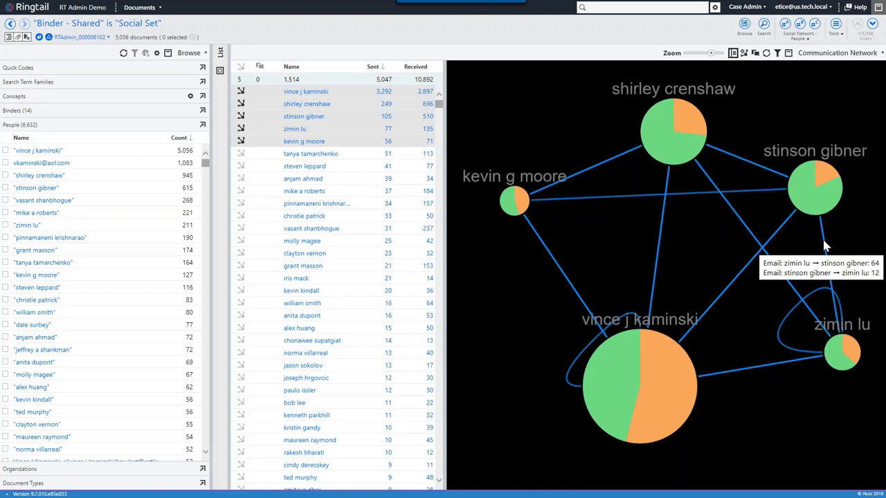
pyautogui.click(823, 246)
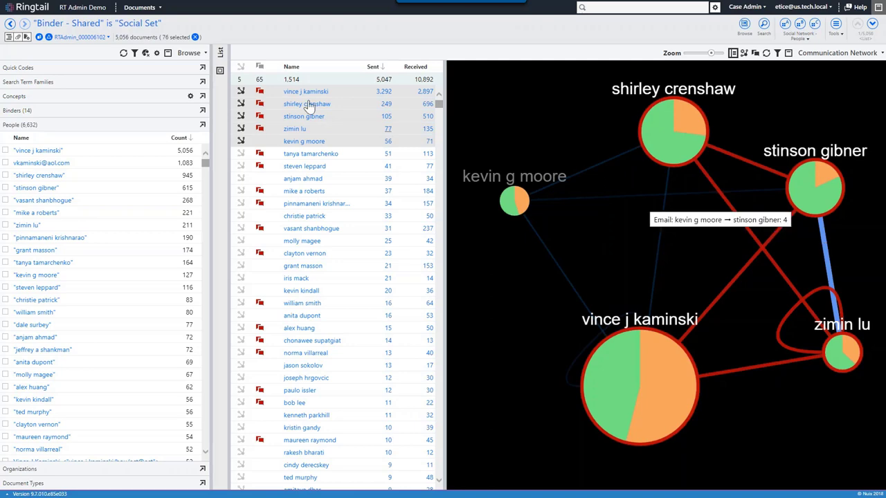
# Show the working list of selected communications in place of the browse pane, and make its first document active
pyautogui.click(168, 53)
pyautogui.click(25, 72)
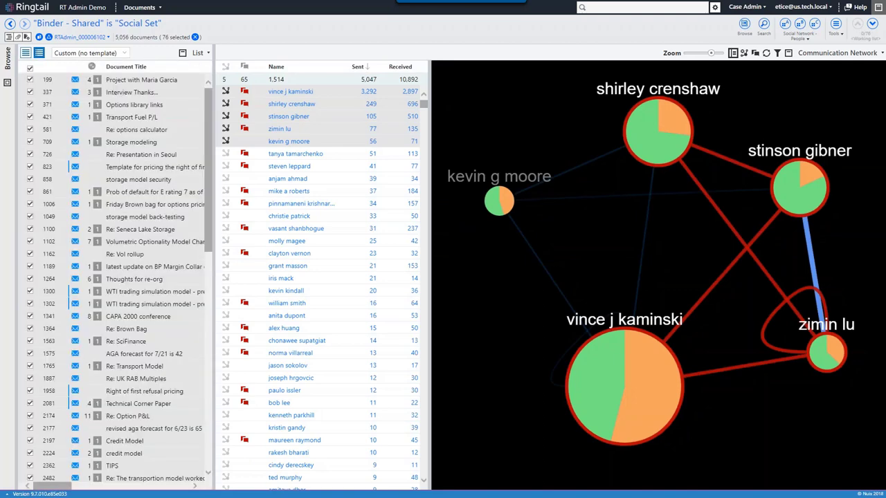
pyautogui.click(156, 82)
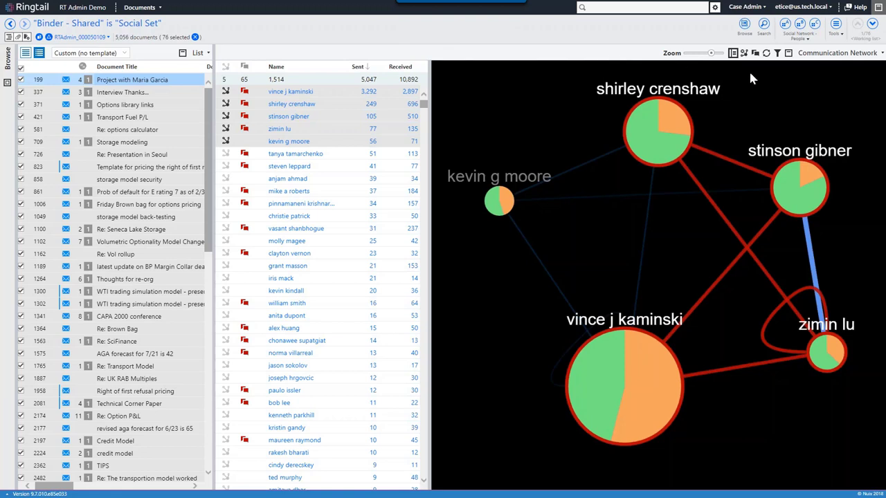
# Add the sixth, seventh, ninth and tenth listed people to the communication network and refresh the node layout
pyautogui.moveTo(842, 268)
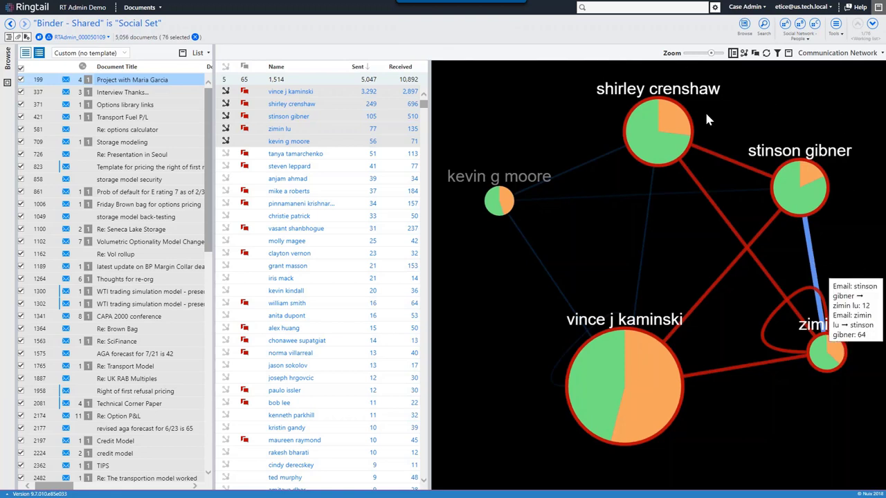
pyautogui.moveTo(613, 378)
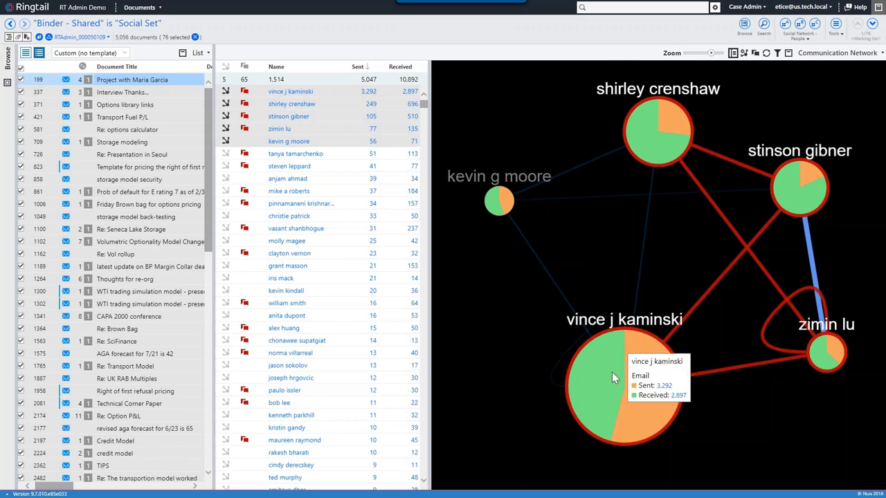
pyautogui.moveTo(492, 220)
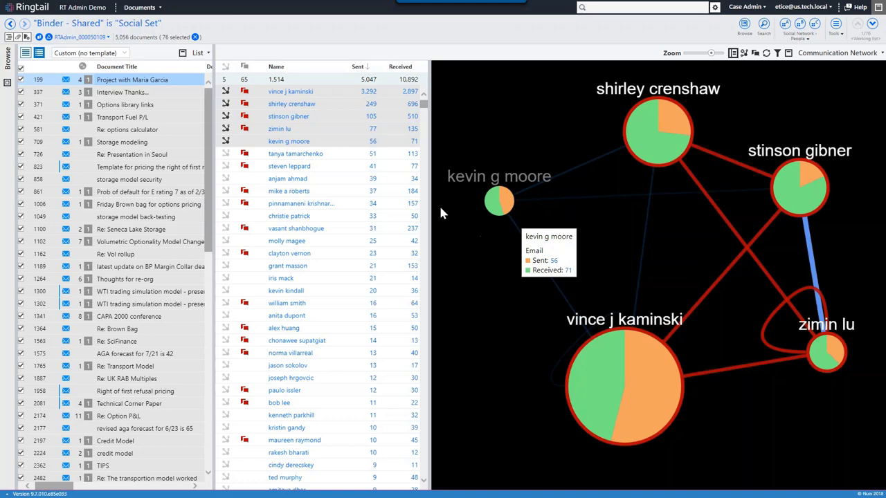
pyautogui.click(226, 202)
pyautogui.click(226, 191)
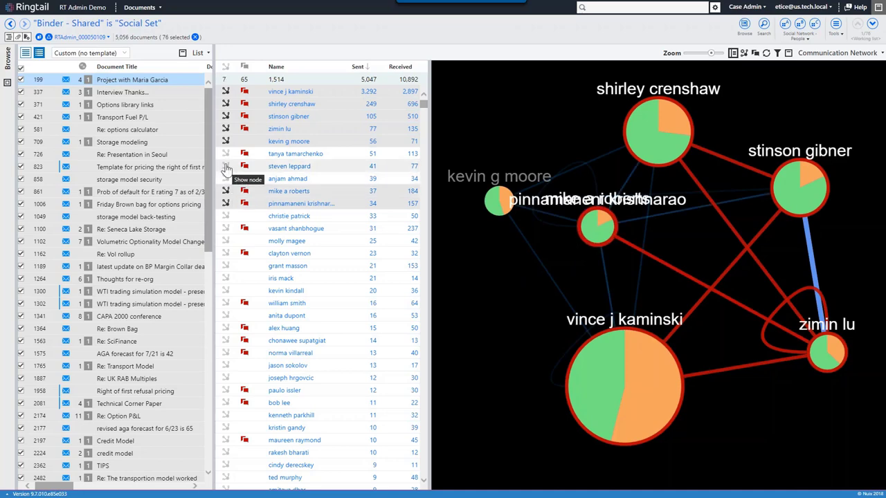
pyautogui.click(226, 166)
pyautogui.click(225, 154)
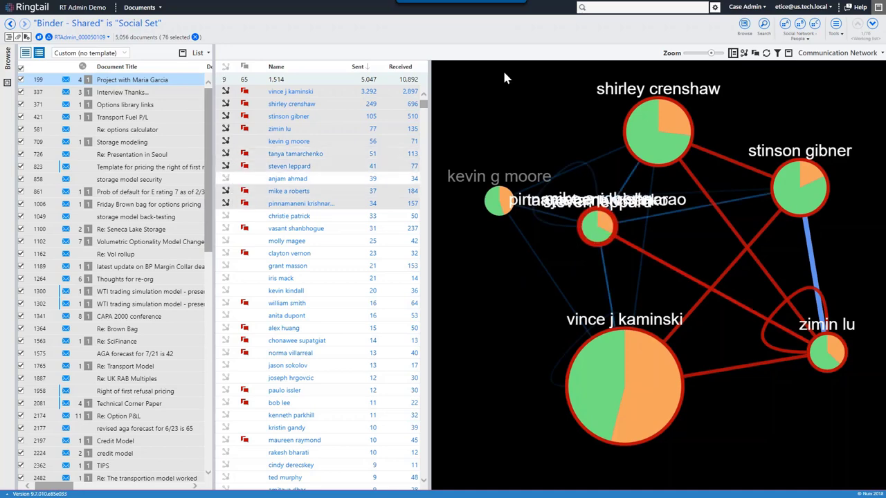
pyautogui.click(766, 52)
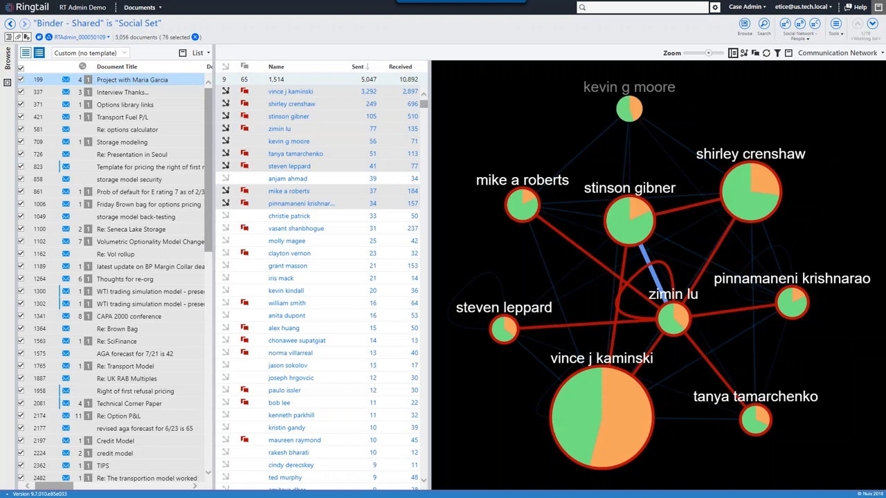
# Clear the nodes and document selection, and map all participants in the fifteenth listed person's sent emails with a refreshed layout
pyautogui.click(745, 54)
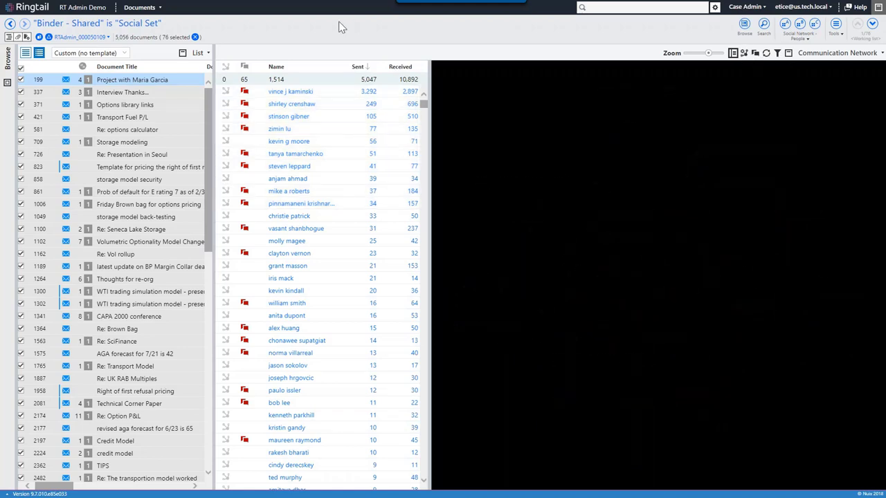
pyautogui.click(196, 36)
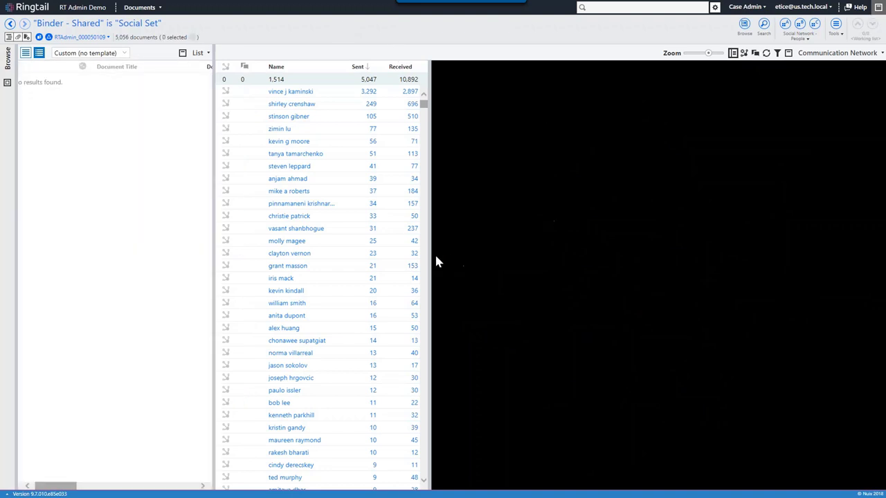
pyautogui.click(372, 270)
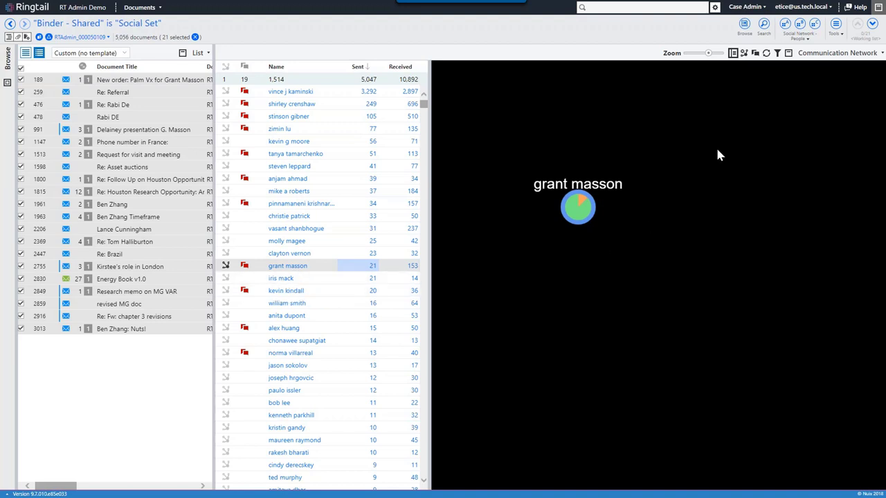
pyautogui.click(755, 53)
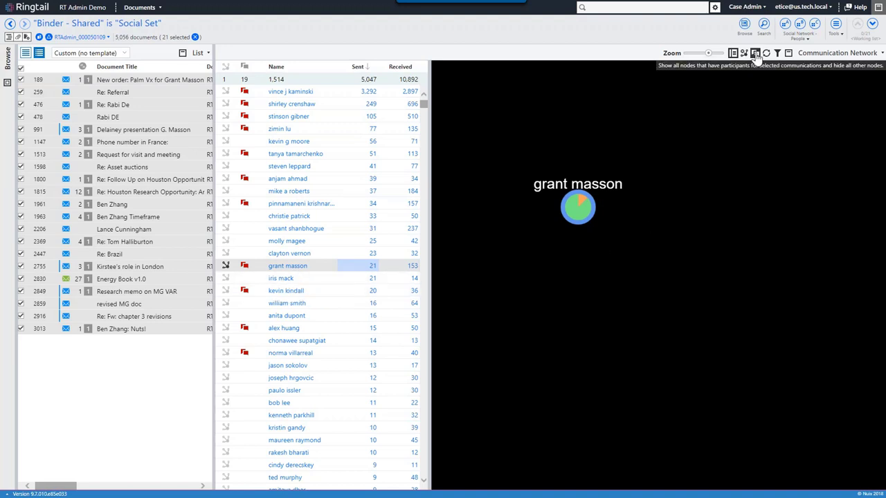
pyautogui.click(766, 53)
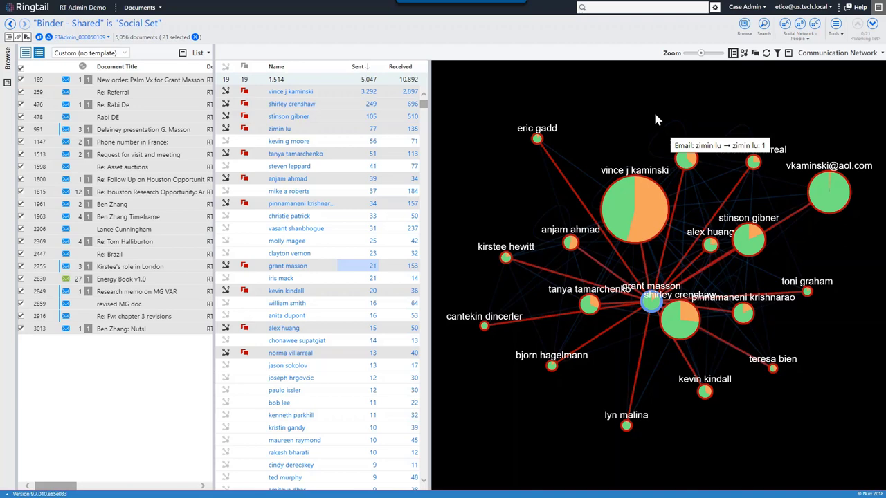
# Open the Native Excel Redact binder in the Native Excel workspace and display the second CommodityLogic.xls document
pyautogui.click(785, 25)
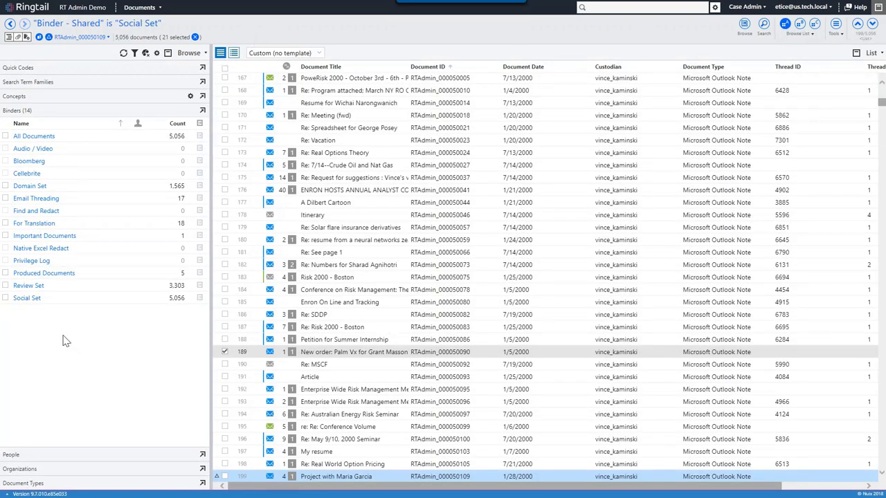
pyautogui.click(65, 253)
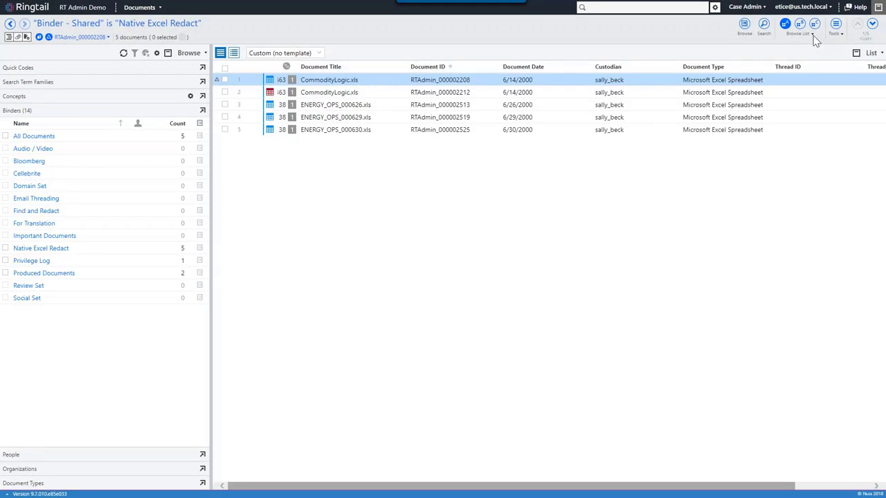
pyautogui.click(814, 39)
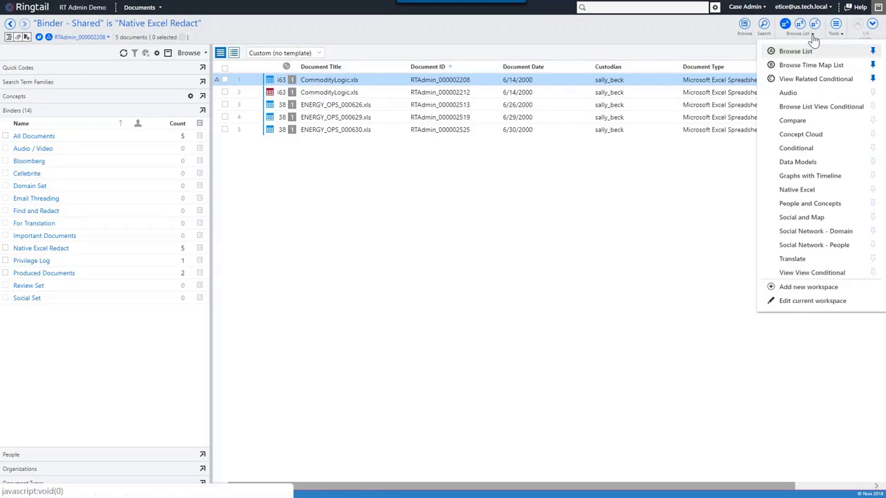
pyautogui.click(799, 190)
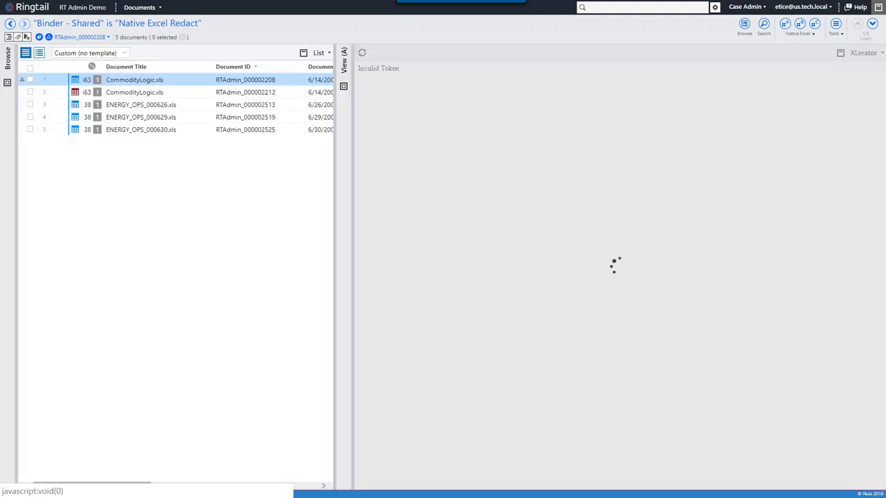
pyautogui.click(283, 95)
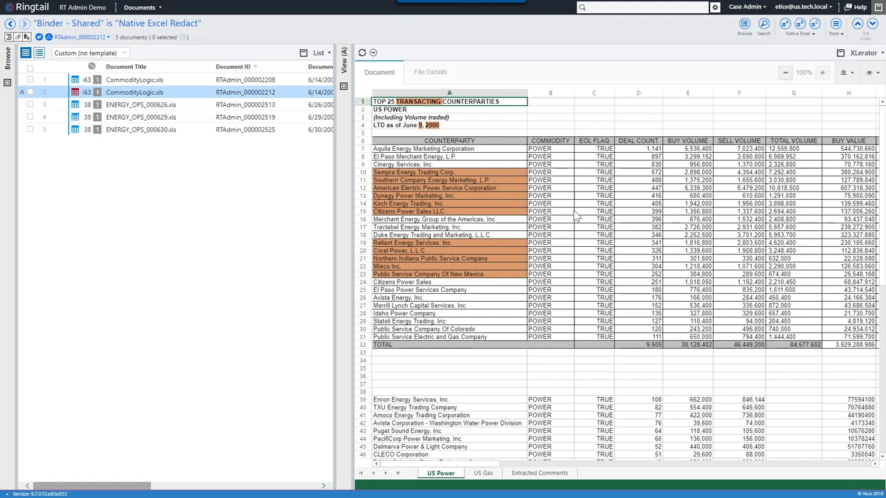
# Select cells C10 to C15 and apply a whole-worksheet redaction to the US Power sheet
pyautogui.click(588, 172)
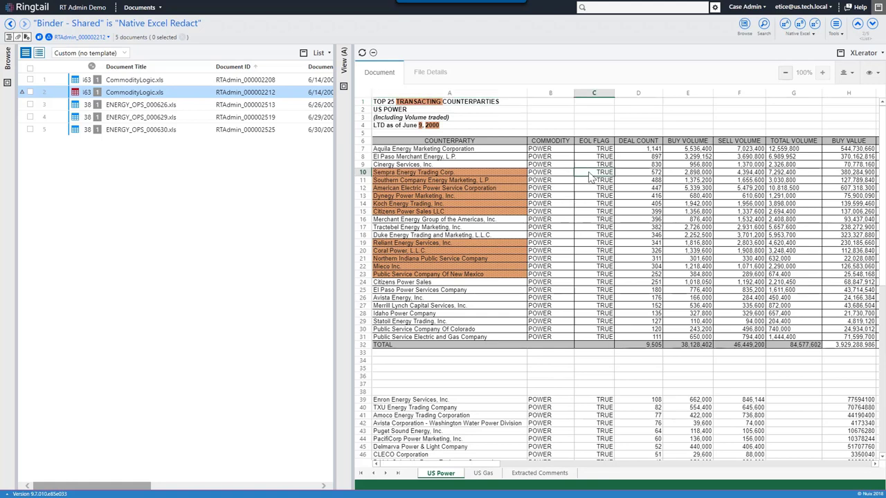
pyautogui.keyDown('shift'); pyautogui.click(595, 209); pyautogui.keyUp('shift')
pyautogui.rightClick(597, 214)
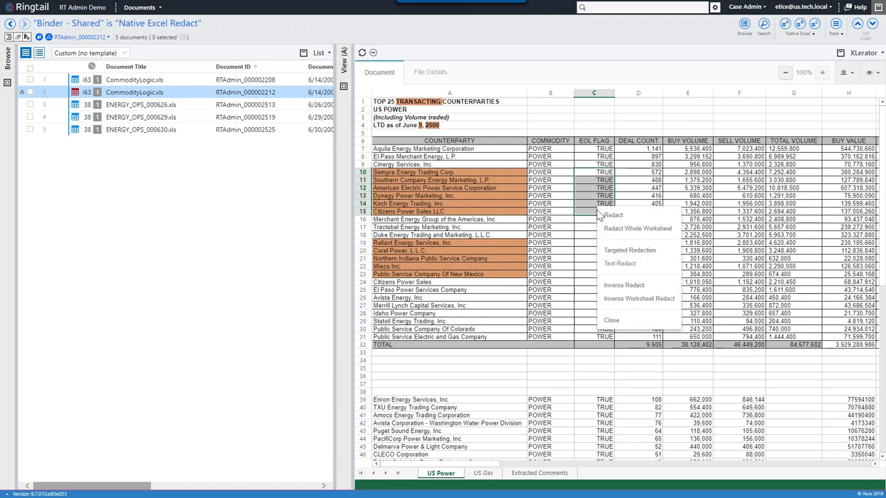
pyautogui.click(647, 229)
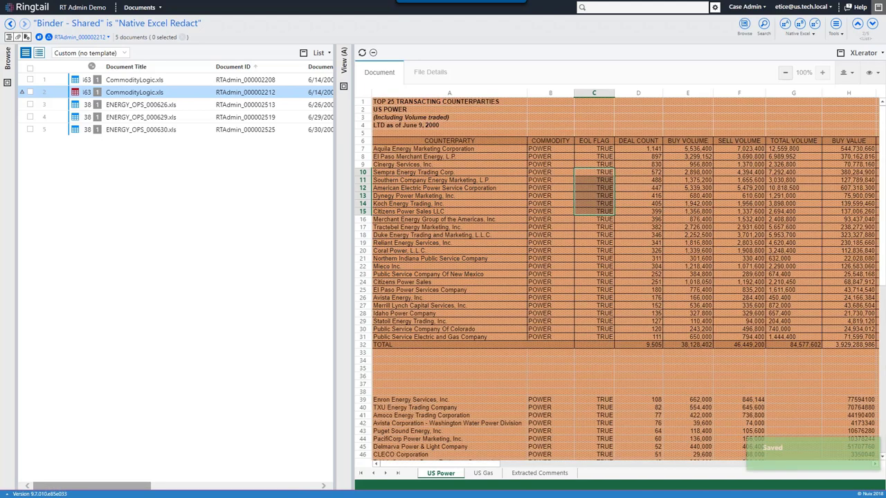
# Remove the US Power worksheet redaction from the spreadsheet's redaction commands
pyautogui.click(845, 73)
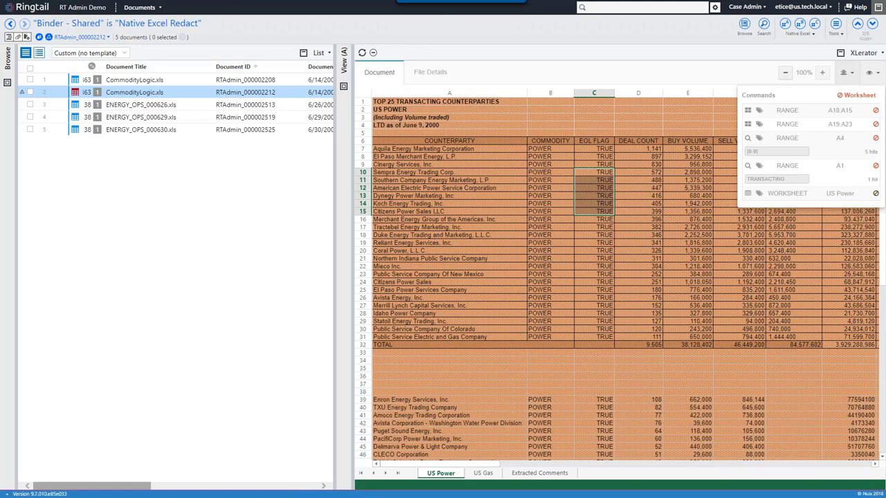
pyautogui.click(875, 193)
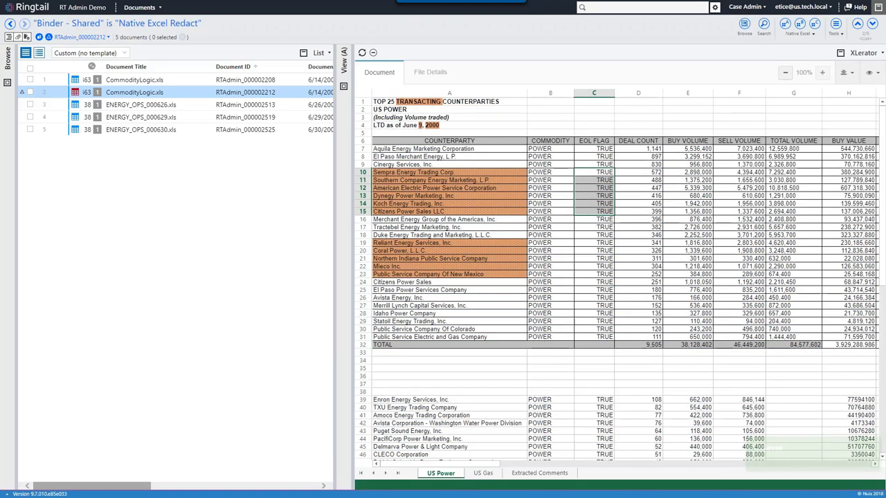
# Apply an inverse redaction to row 28, Idaho Power Company, on the US Power sheet
pyautogui.click(369, 316)
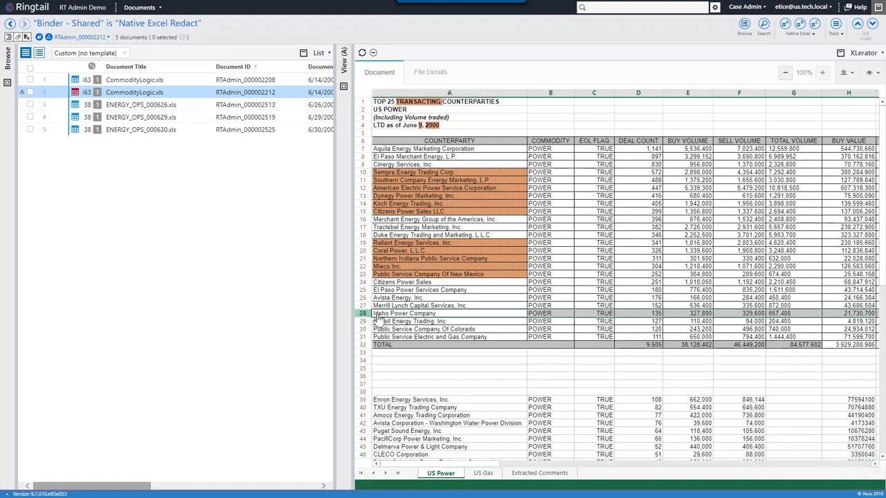
pyautogui.rightClick(436, 316)
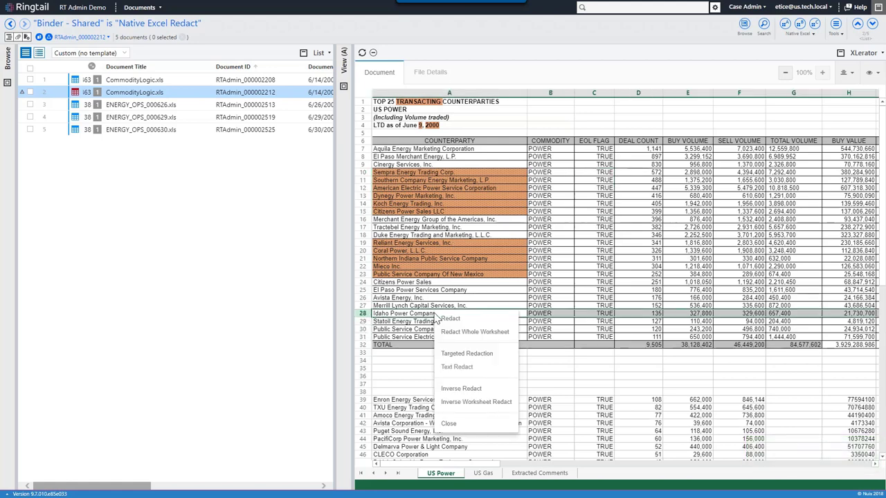
pyautogui.click(499, 394)
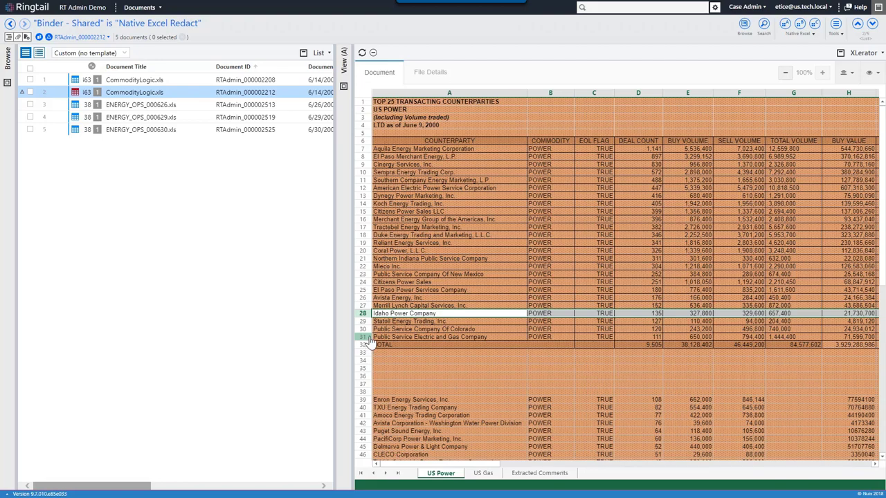
# Remove the inverse redaction from the US Power sheet
pyautogui.click(364, 337)
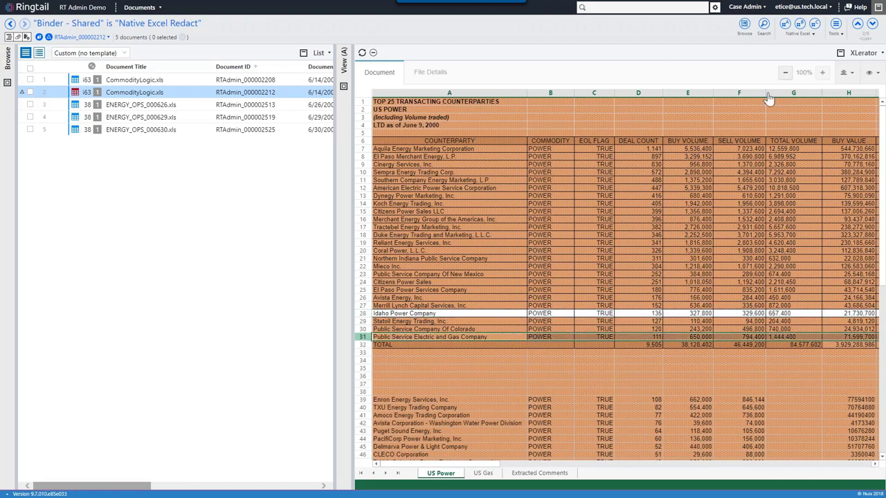
pyautogui.click(845, 72)
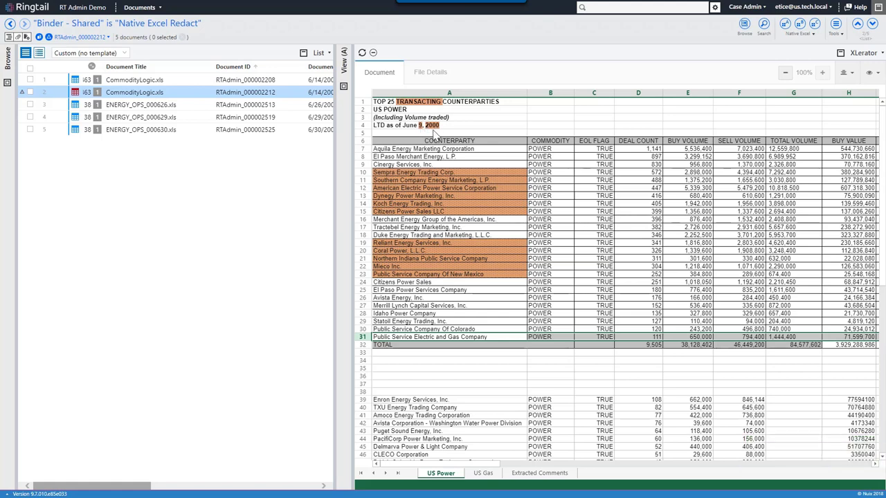
# Try a targeted redaction on cell B8 with the Social Security # preset, replace its pattern with [0-9], and close it without redacting
pyautogui.click(561, 158)
pyautogui.rightClick(561, 158)
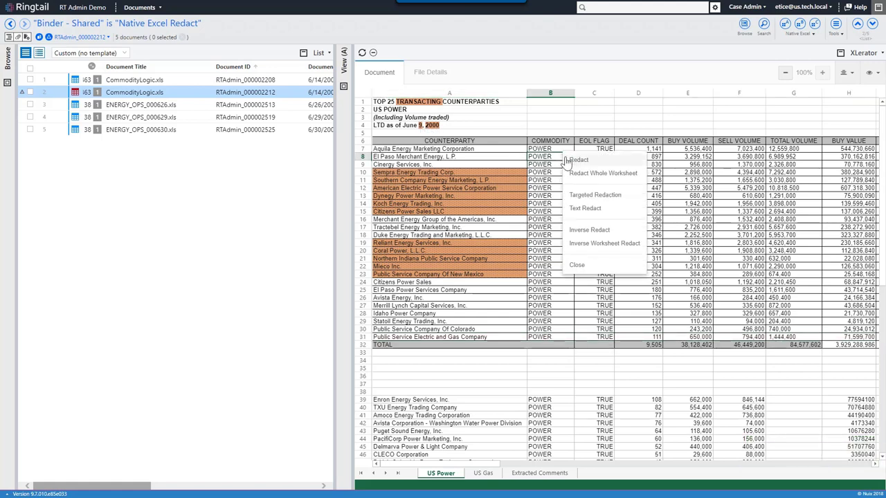
pyautogui.click(615, 197)
pyautogui.click(760, 142)
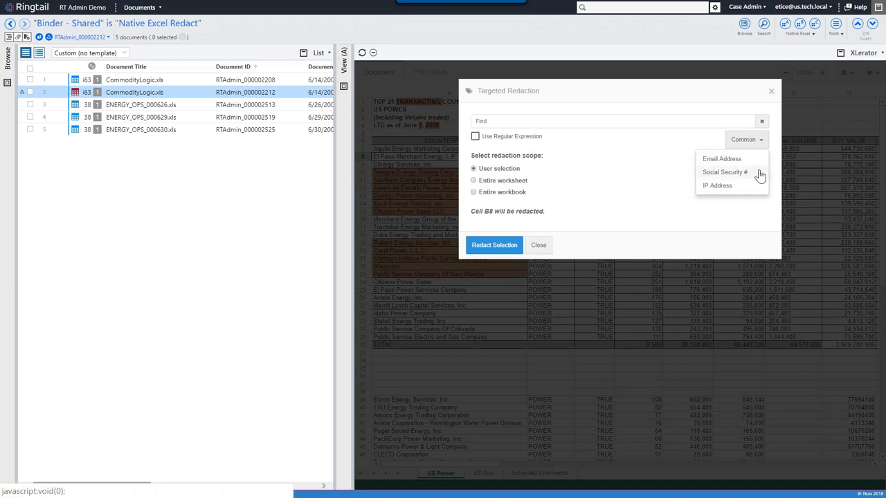
pyautogui.click(760, 174)
pyautogui.moveTo(538, 122); pyautogui.dragTo(427, 119)
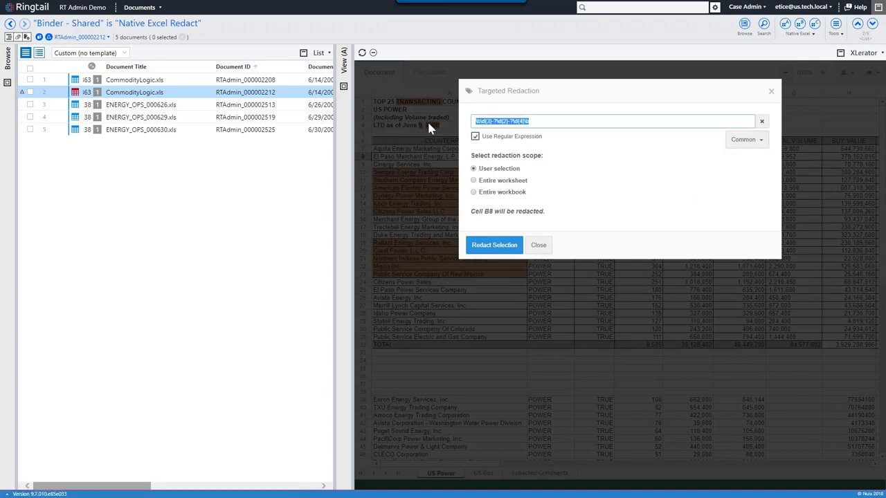
pyautogui.write('[0-9]')
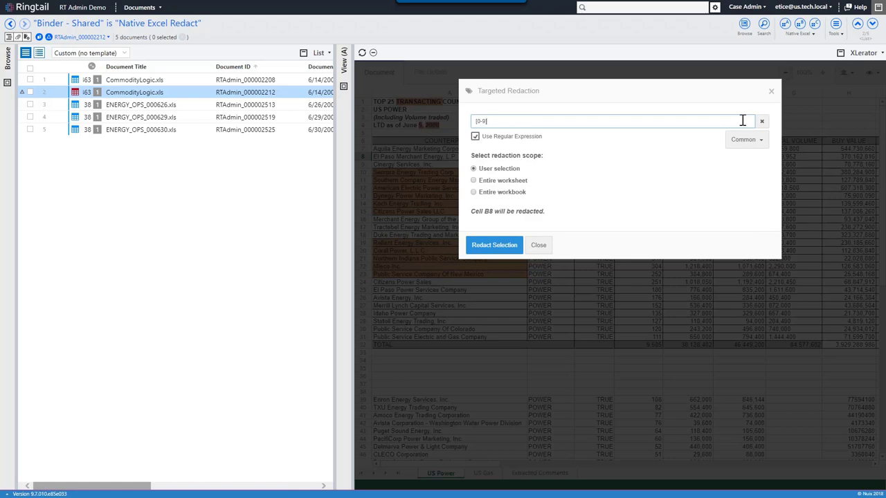
pyautogui.click(772, 92)
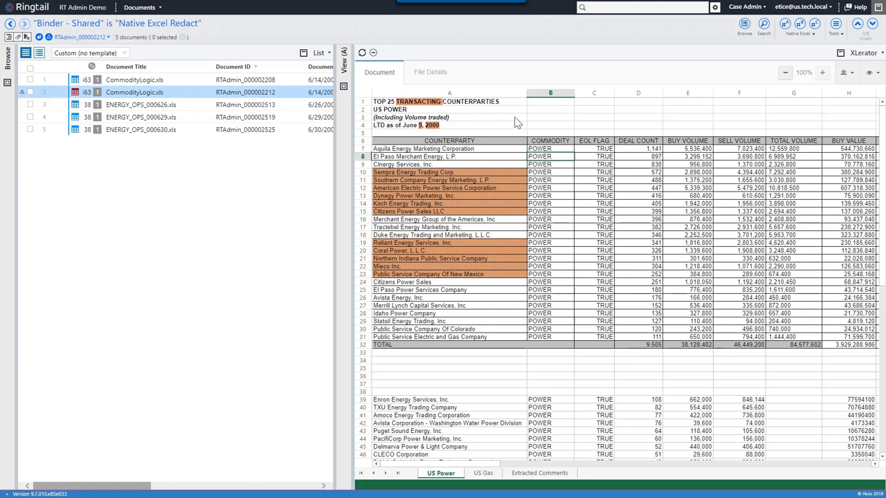
# Open the For Translation binder and display its first document in the Translate workspace
pyautogui.click(10, 88)
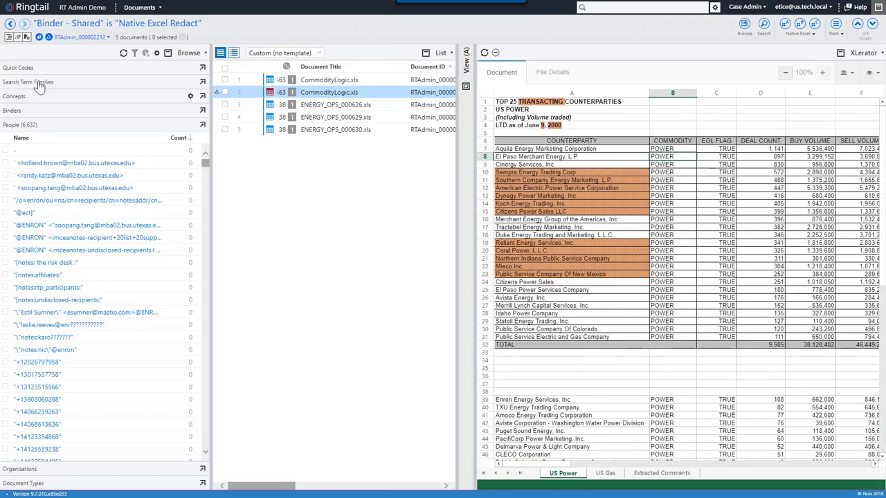
pyautogui.click(39, 111)
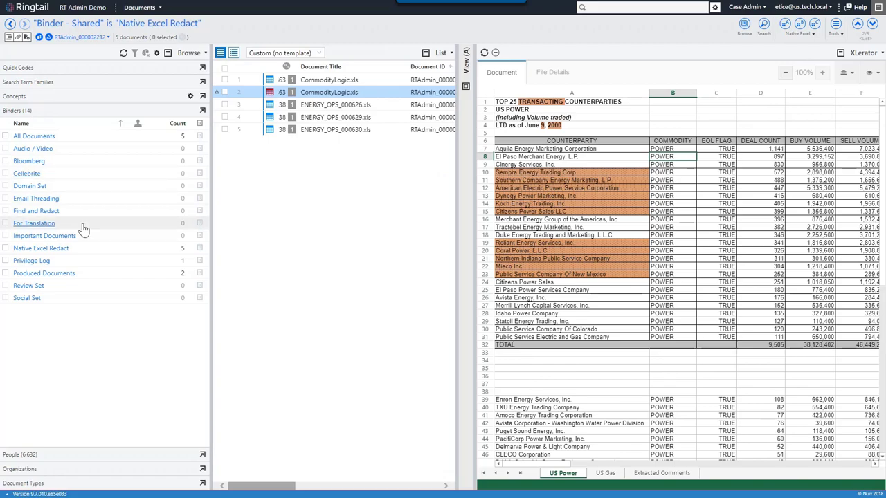
pyautogui.click(40, 224)
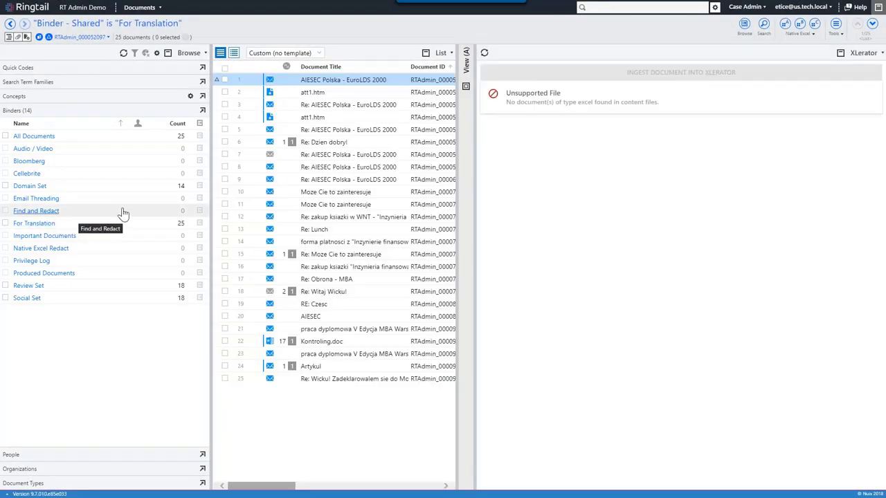
pyautogui.click(813, 35)
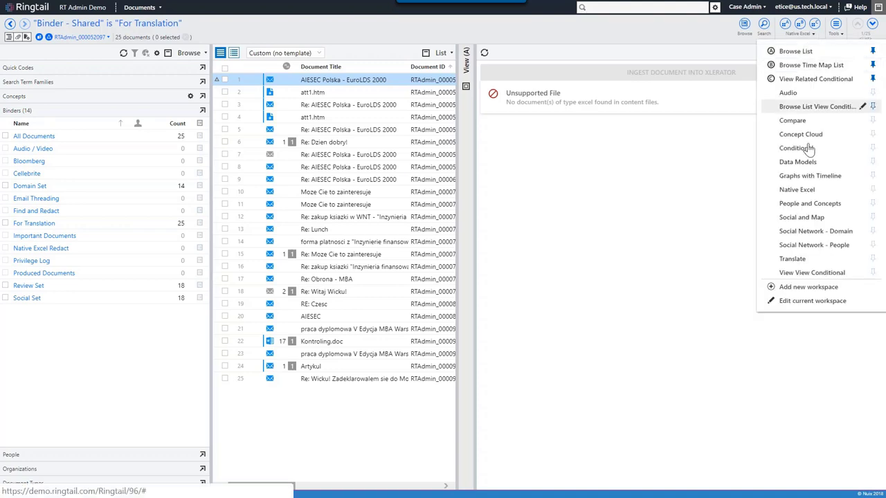
pyautogui.click(797, 258)
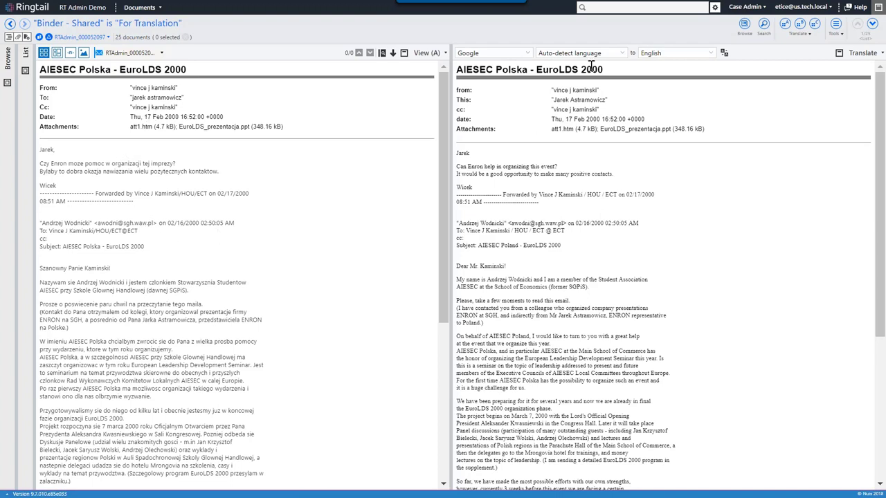
# Check which translation engines and target languages are offered for the AIESEC Polska - EuroLDS 2000 email
pyautogui.click(528, 54)
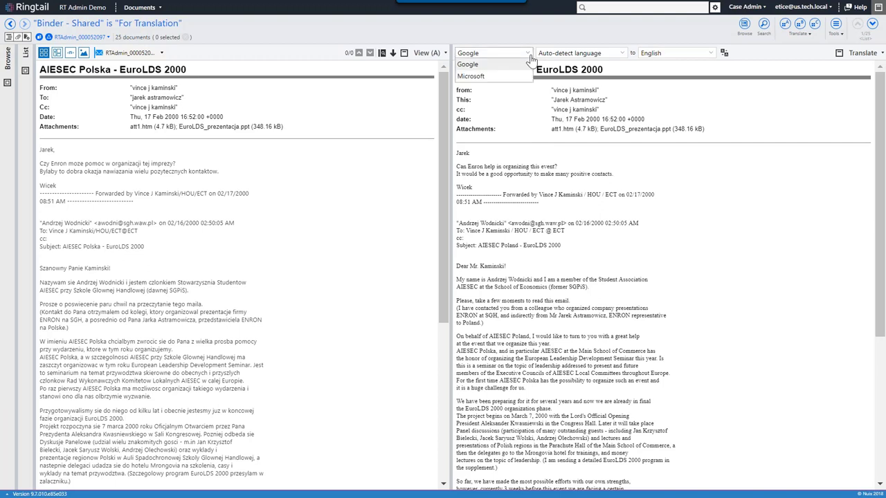
pyautogui.click(663, 115)
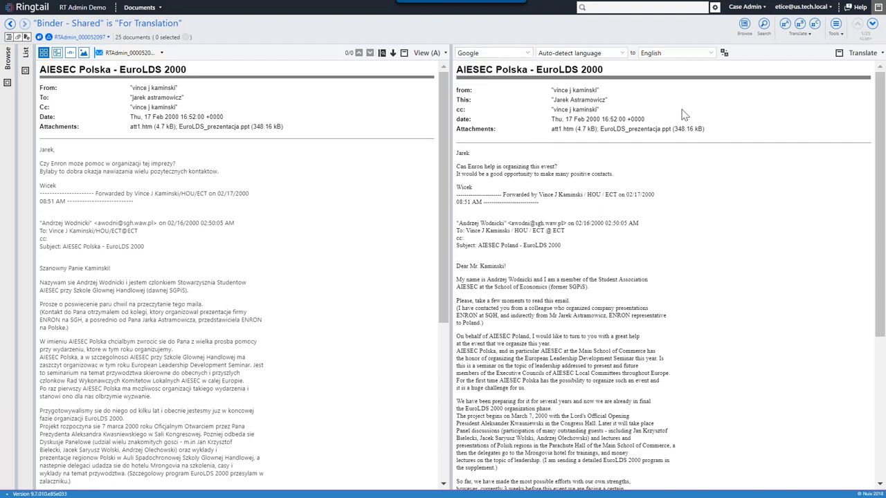
pyautogui.click(709, 53)
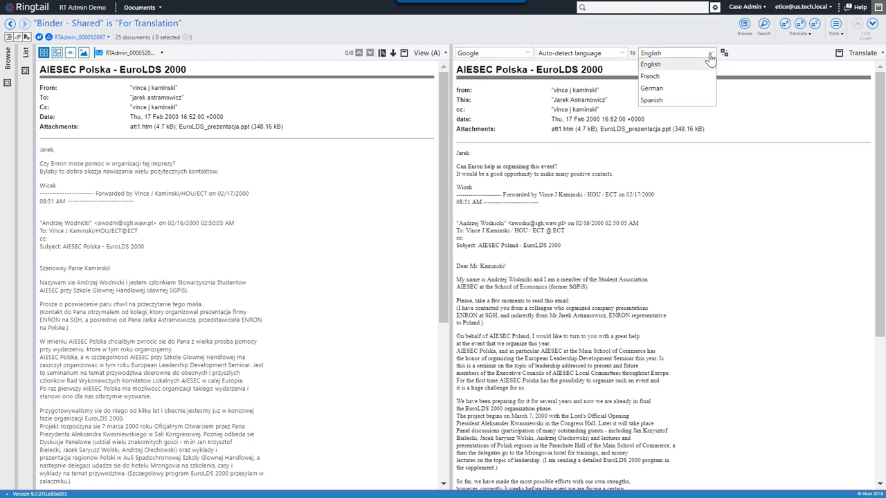
pyautogui.click(710, 55)
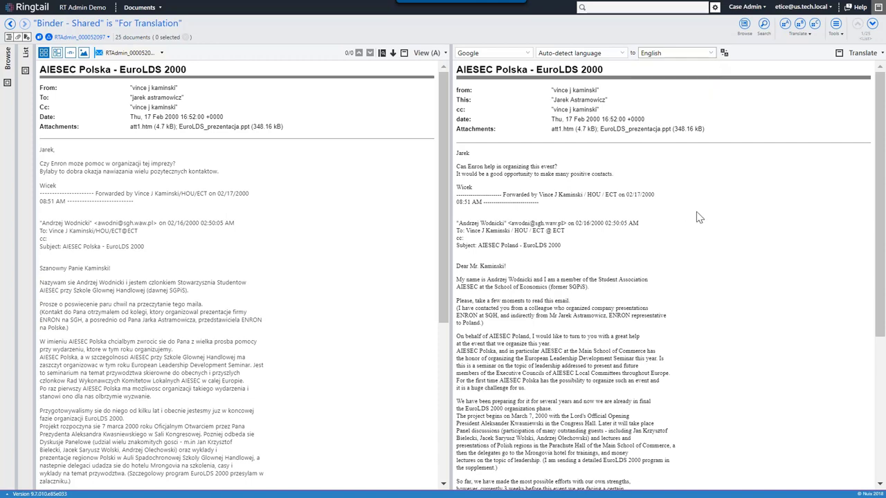
# Translate the AIESEC Polska - EuroLDS 2000 email into German with Google and auto-detected source language
pyautogui.click(709, 54)
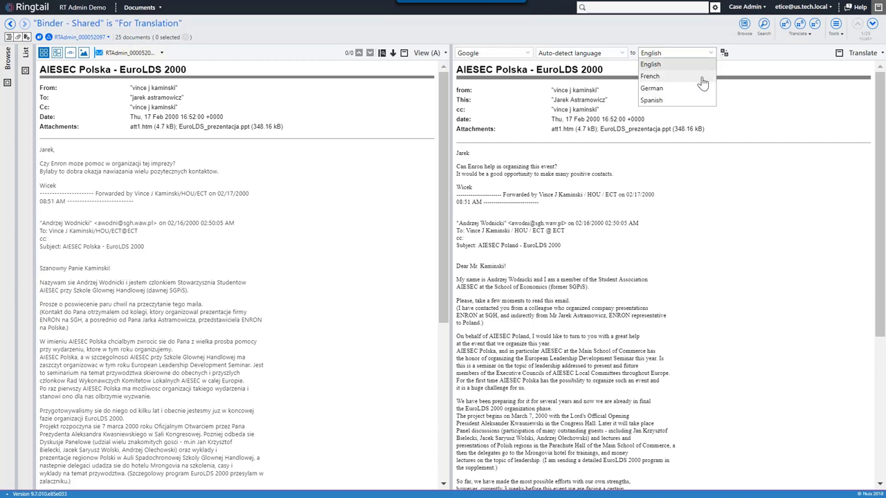
pyautogui.click(703, 79)
pyautogui.click(709, 54)
pyautogui.click(697, 87)
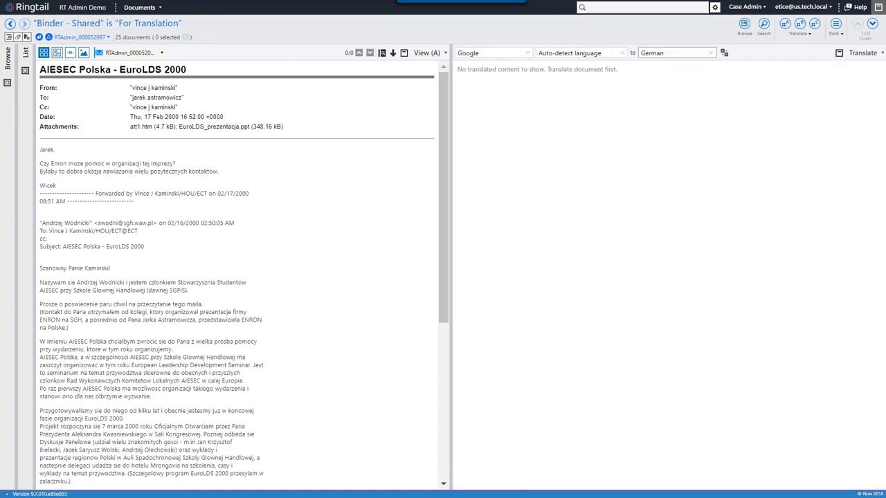
pyautogui.click(723, 54)
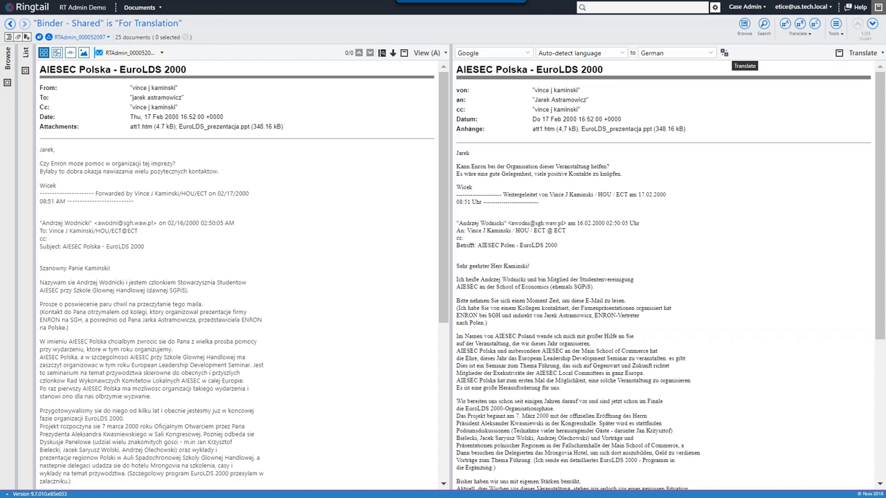
# Open the Audio / Video binder and display its recording in the Audio workspace
pyautogui.click(786, 27)
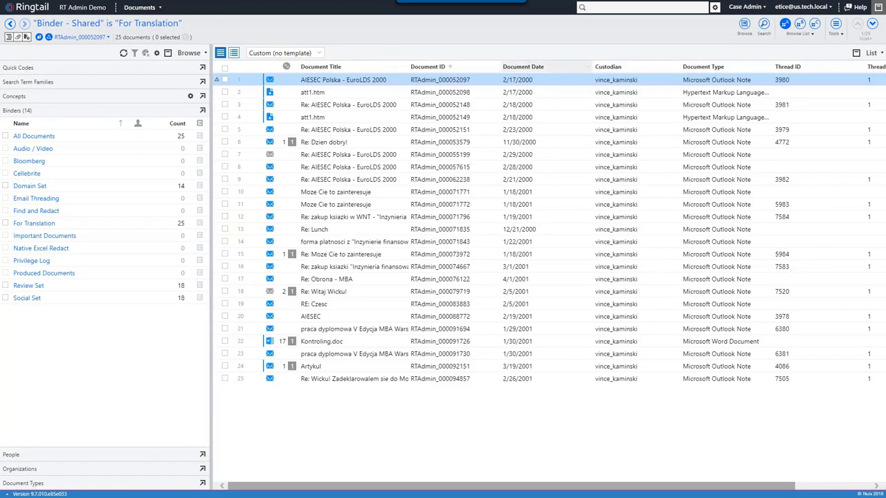
pyautogui.click(48, 152)
pyautogui.click(803, 34)
pyautogui.click(801, 90)
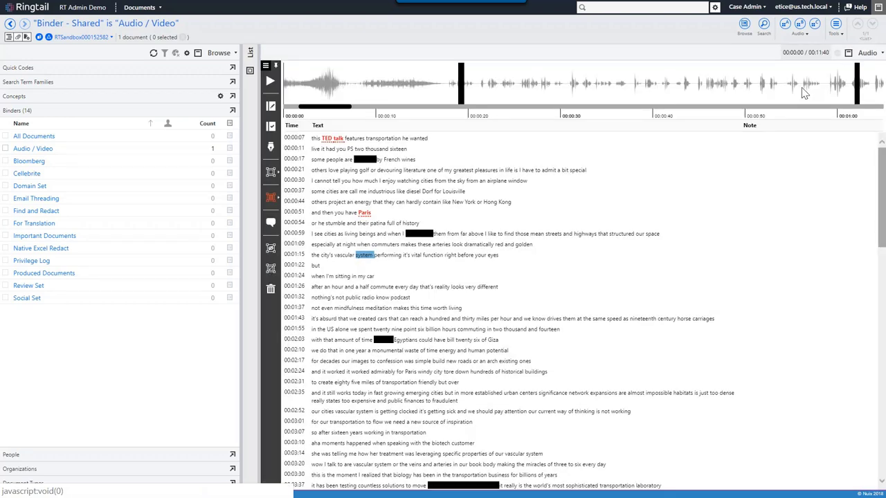
# Play a few seconds of the recording from the transcript's first word, pause it, and move the playback position to about 00:00:36
pyautogui.click(315, 138)
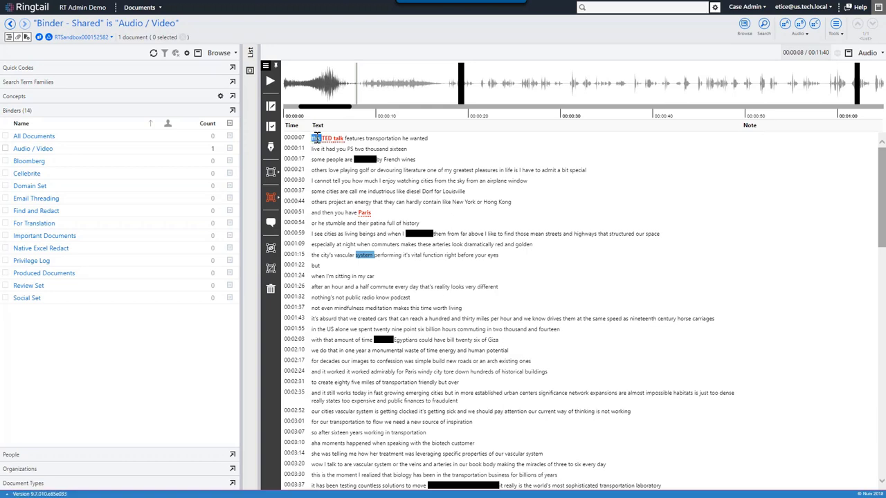
pyautogui.click(269, 82)
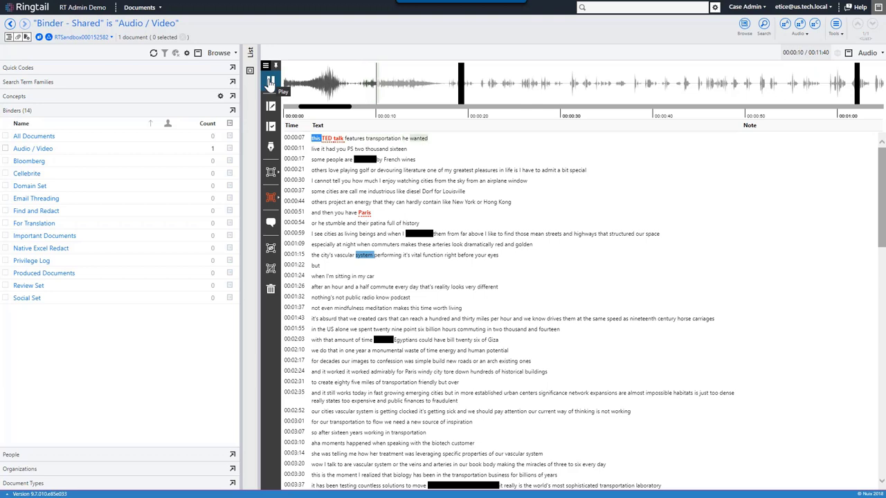
pyautogui.click(269, 82)
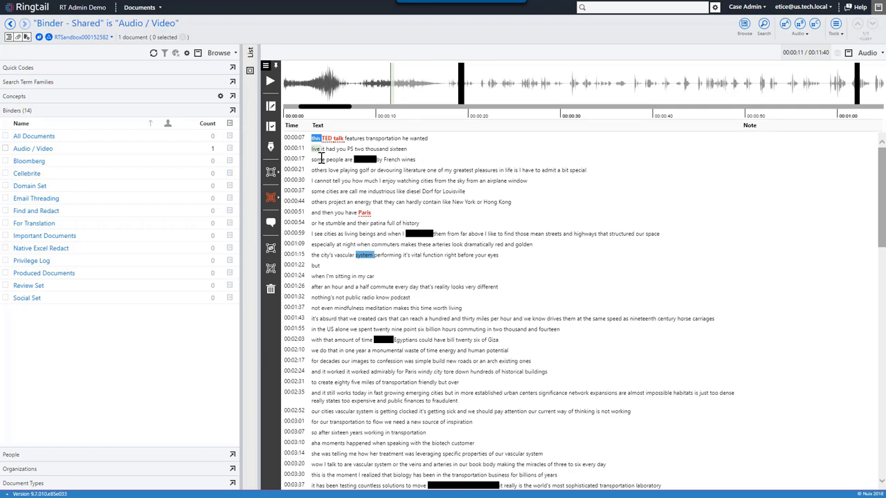
pyautogui.click(539, 87)
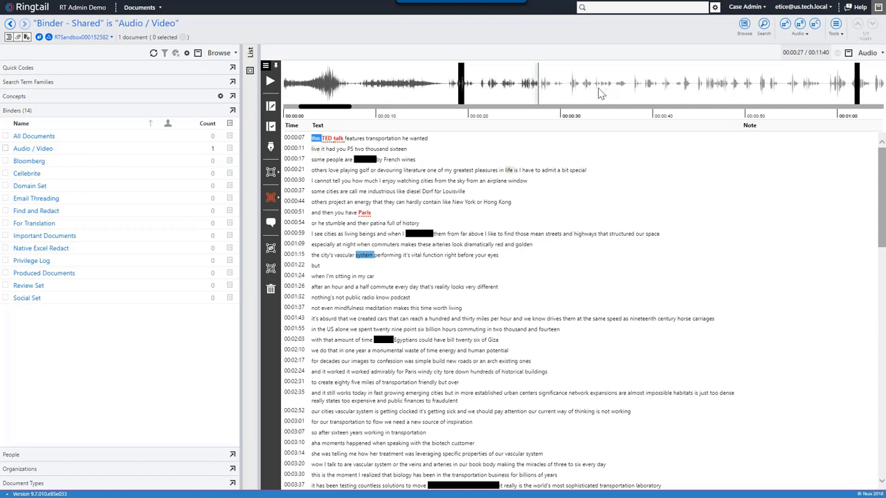
pyautogui.click(618, 89)
pyautogui.scroll(1, 623, 214)
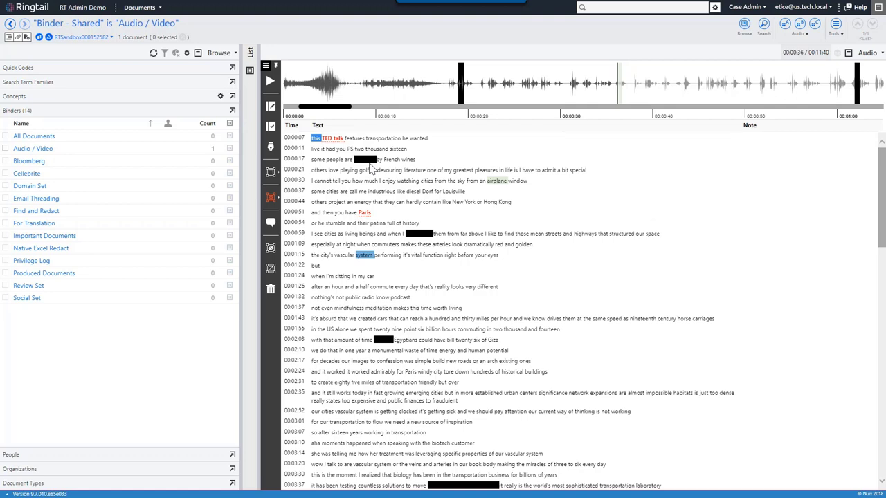
# Search the audio transcript for "you" with Find to redact and select the first three results for a Top Secret redaction
pyautogui.click(270, 105)
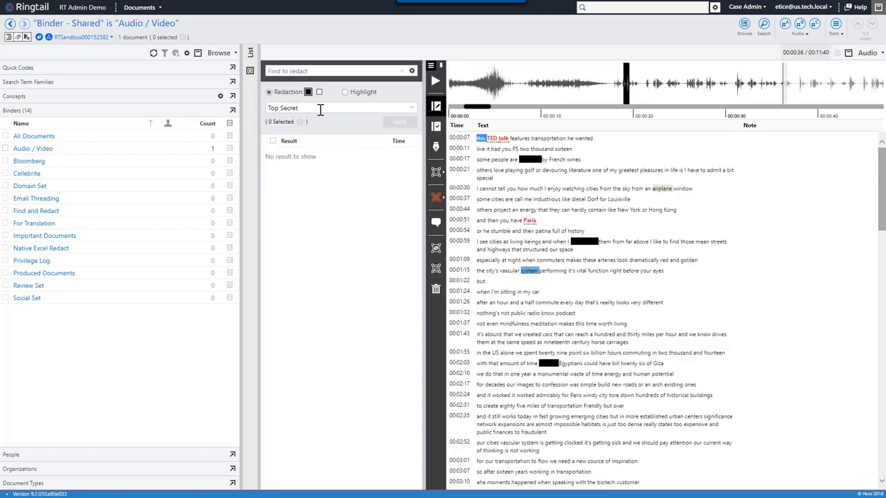
pyautogui.click(339, 71)
pyautogui.write('you')
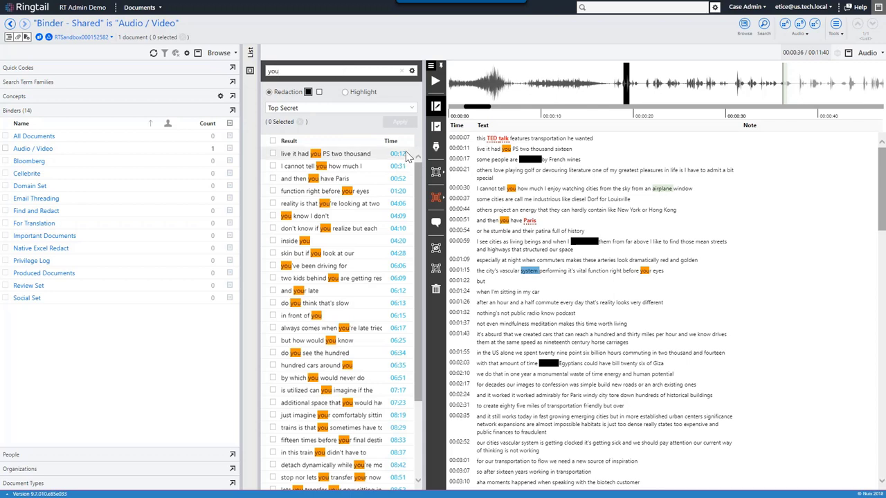
pyautogui.click(272, 154)
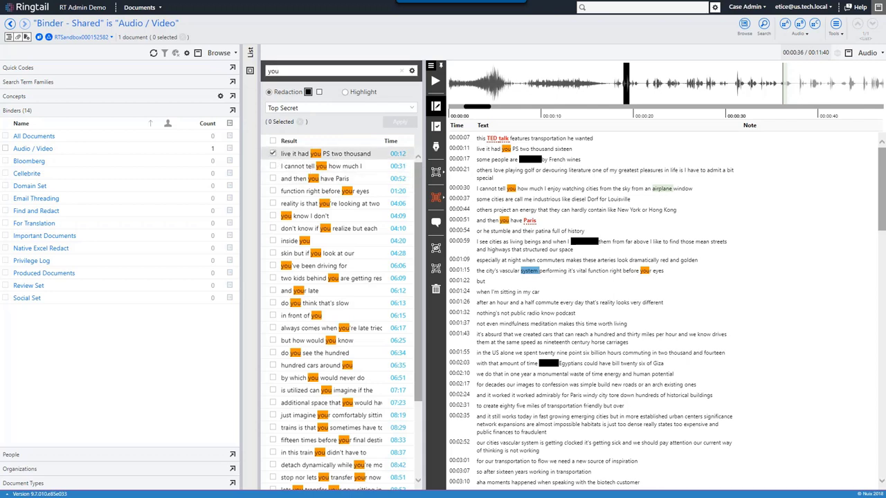
pyautogui.click(272, 166)
pyautogui.click(273, 179)
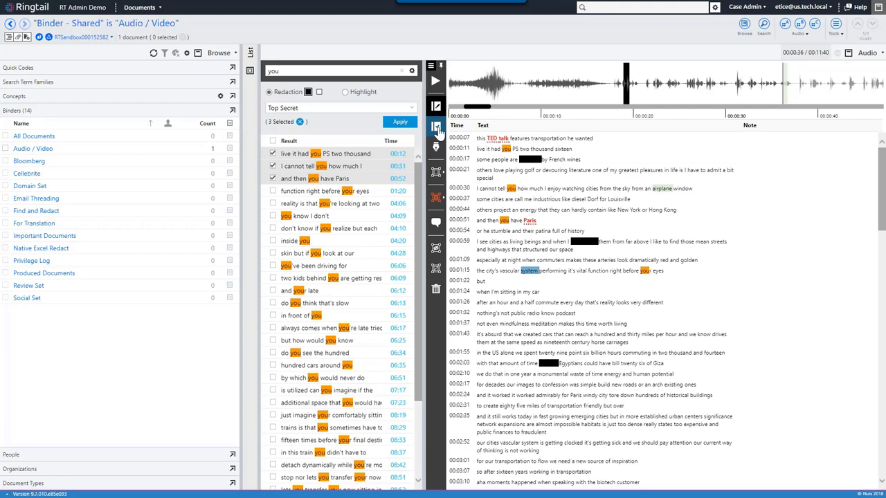
# Open the Cellebrite binder and display the [SMS] Avengers conversation in the View Related Conditional workspace
pyautogui.click(28, 174)
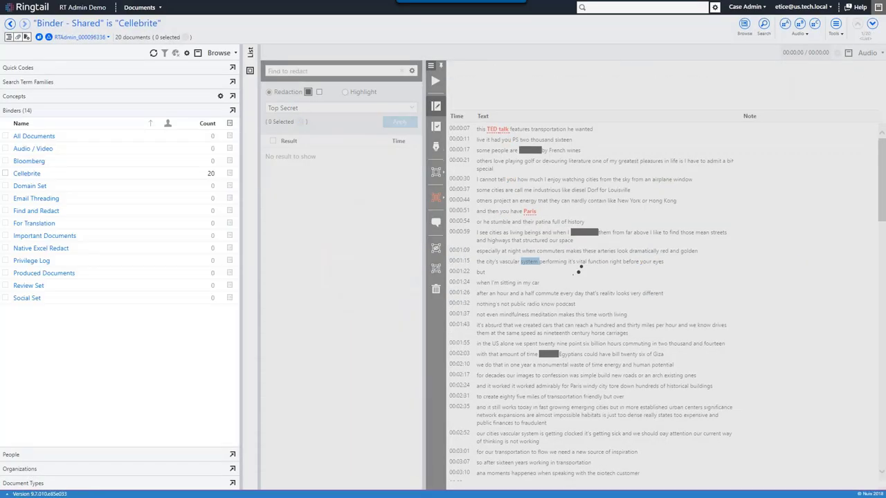
pyautogui.click(814, 24)
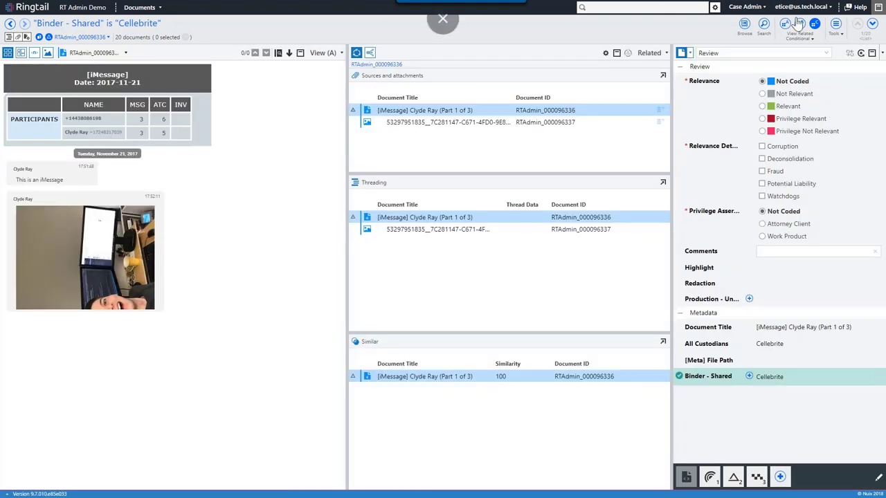
pyautogui.click(745, 27)
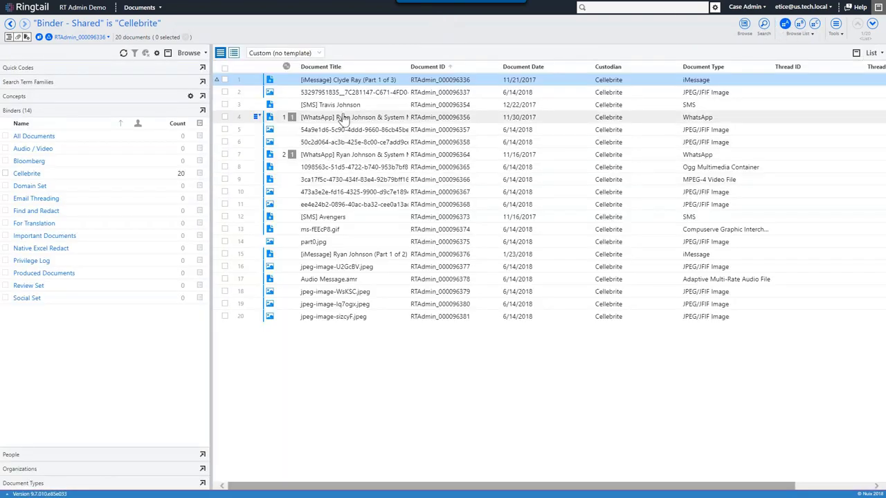
pyautogui.click(343, 217)
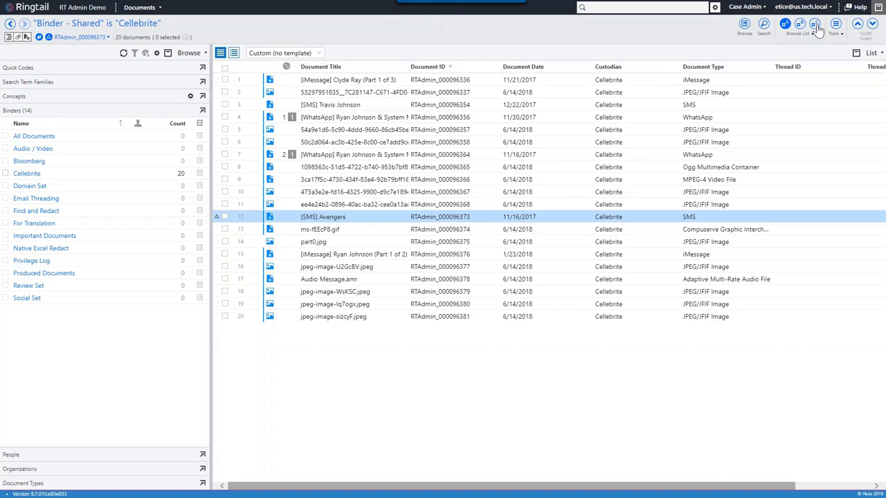
pyautogui.click(816, 25)
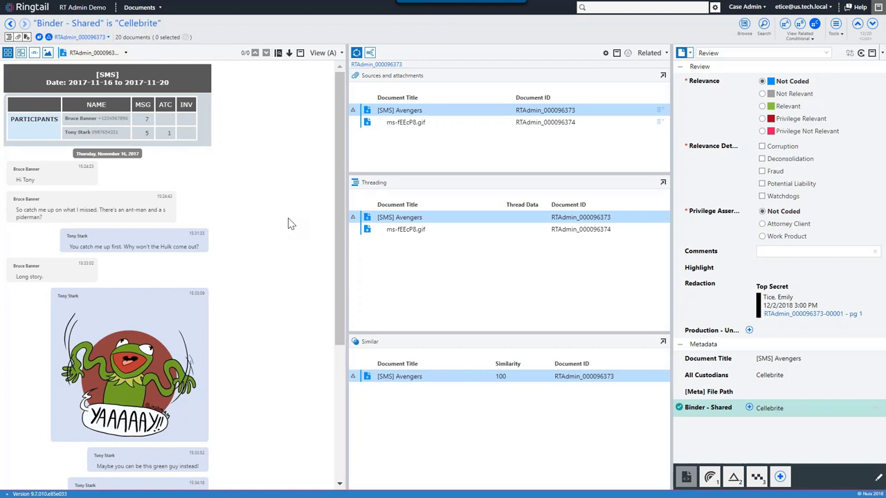
# Highlight the first participant's messages in the [SMS] Avengers conversation, read through them, and display the document's redacted page image
pyautogui.click(121, 128)
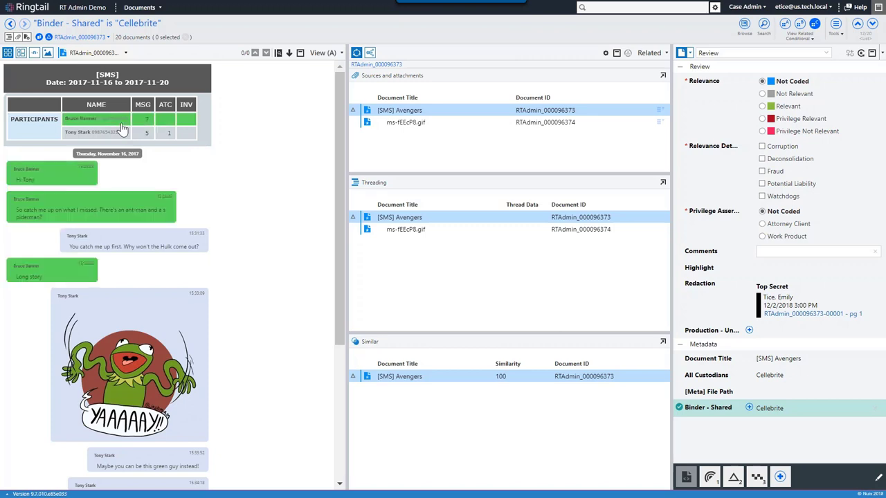
pyautogui.scroll(-5, 302, 180)
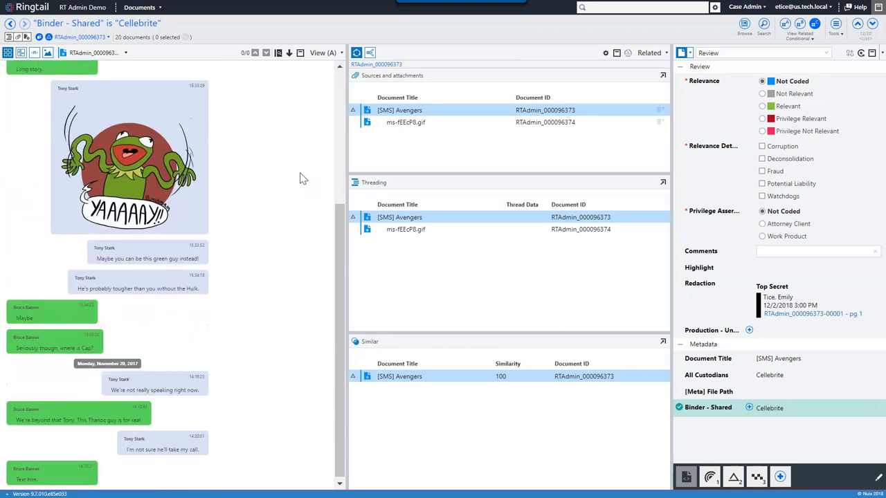
pyautogui.scroll(5, 302, 180)
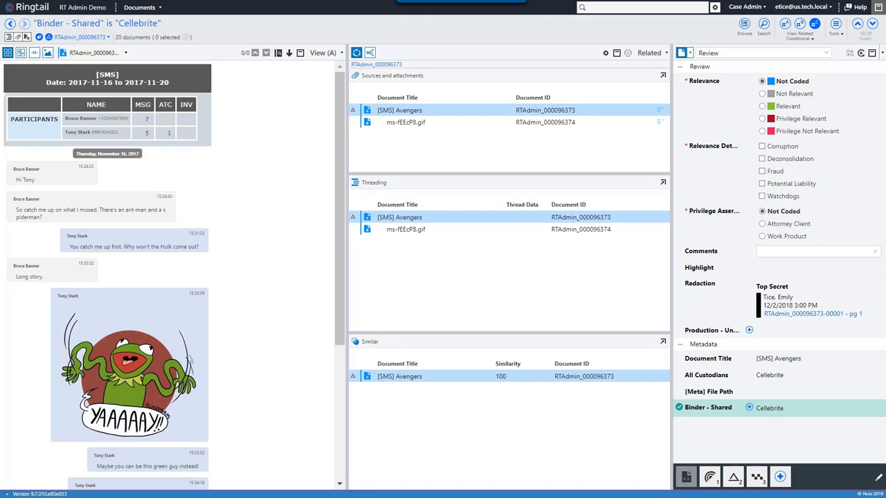
pyautogui.click(48, 52)
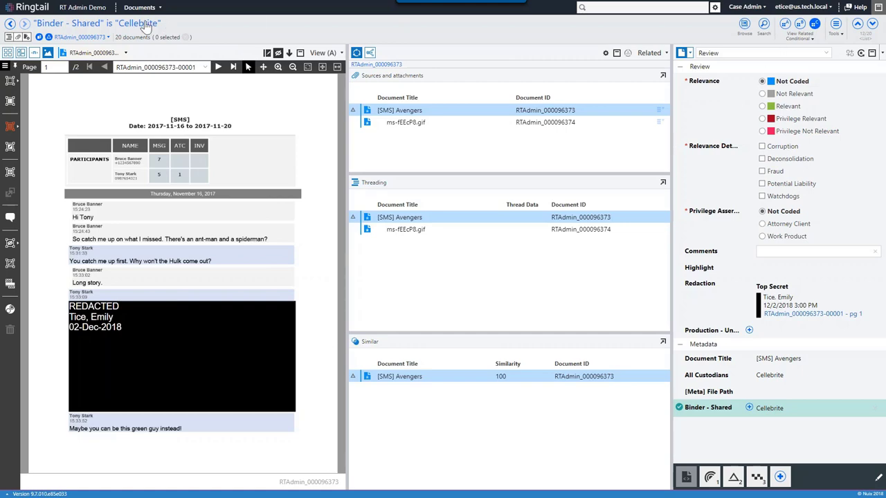
# Return to the Cellebrite binder's document list and open the Predictive Models list in Analysis
pyautogui.click(785, 25)
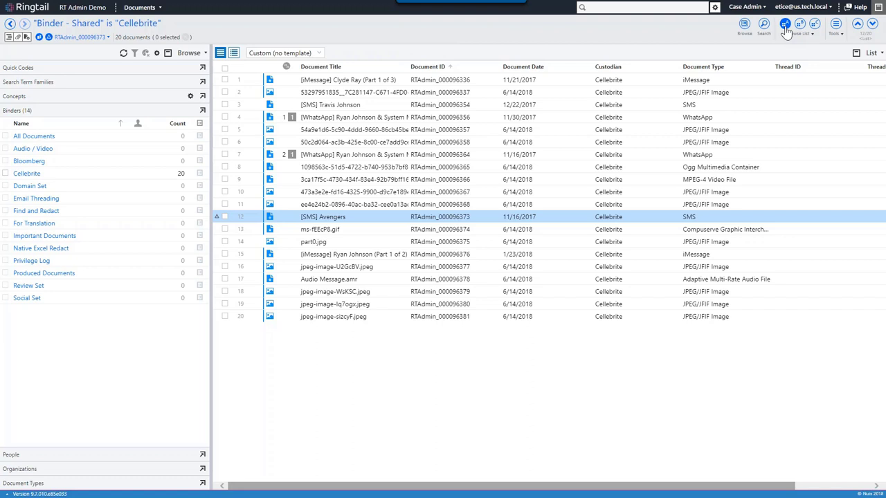
pyautogui.click(139, 7)
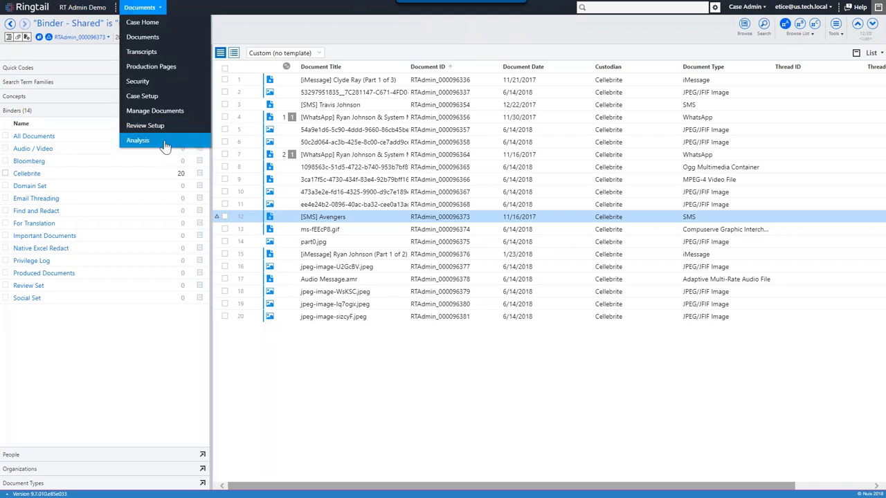
pyautogui.click(138, 140)
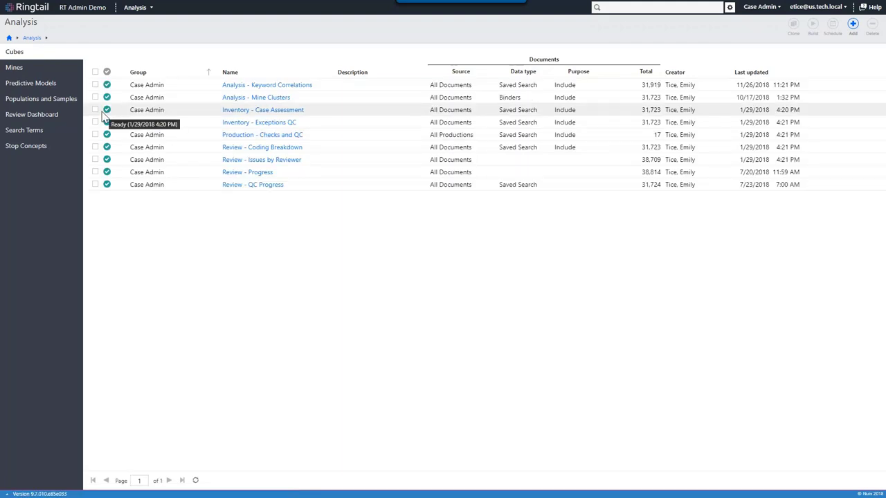
pyautogui.click(72, 86)
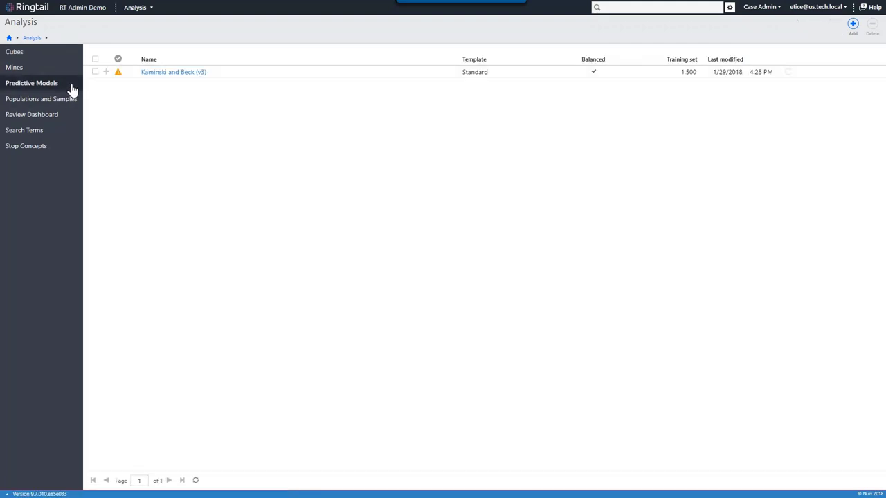
# Expand the Kaminski and Beck (v3) model and compare its versions' projected positives and precision ranges
pyautogui.click(106, 73)
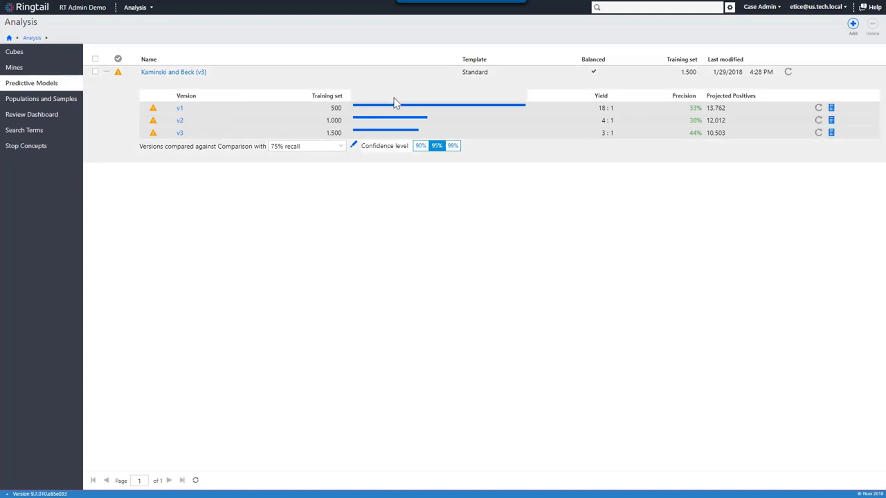
pyautogui.moveTo(730, 113)
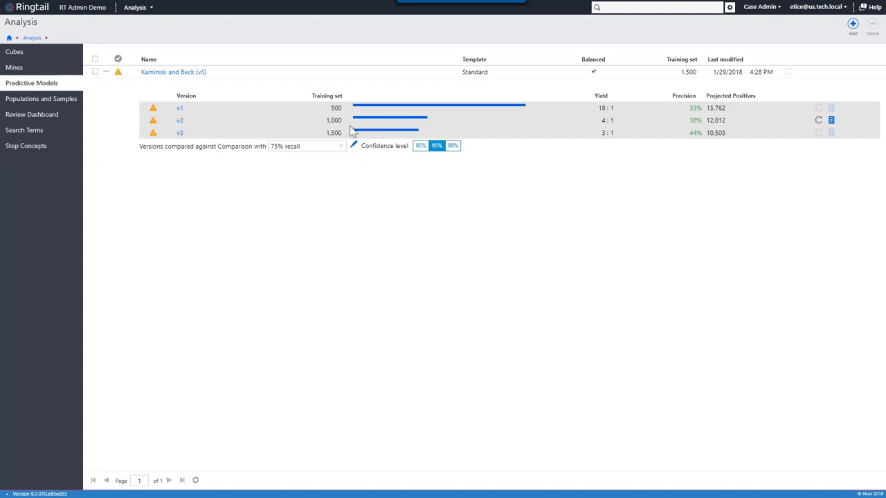
pyautogui.moveTo(768, 124)
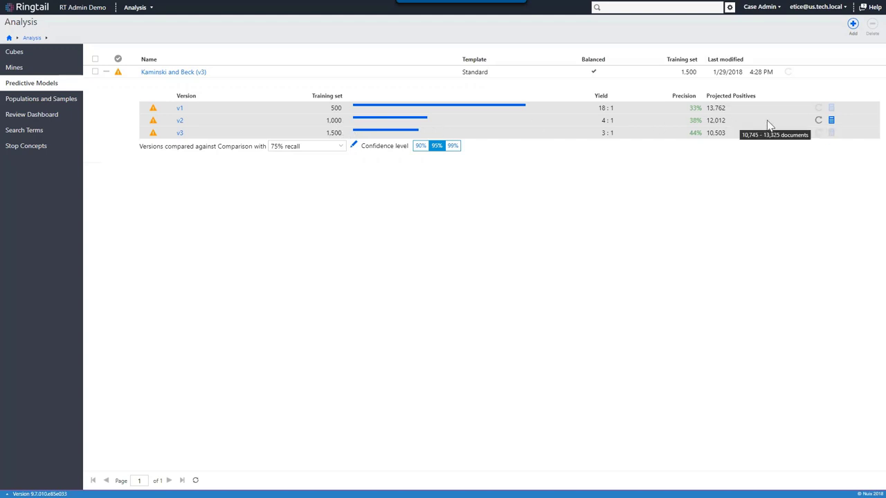
pyautogui.moveTo(684, 132)
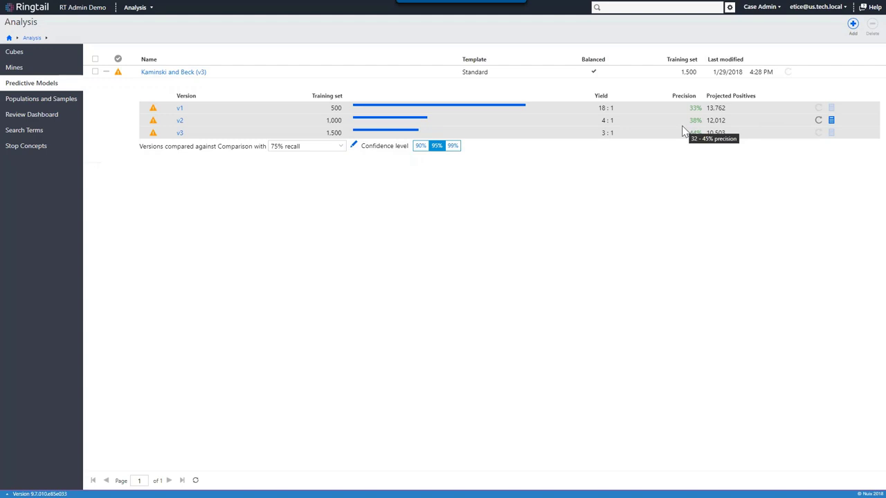
pyautogui.moveTo(350, 140)
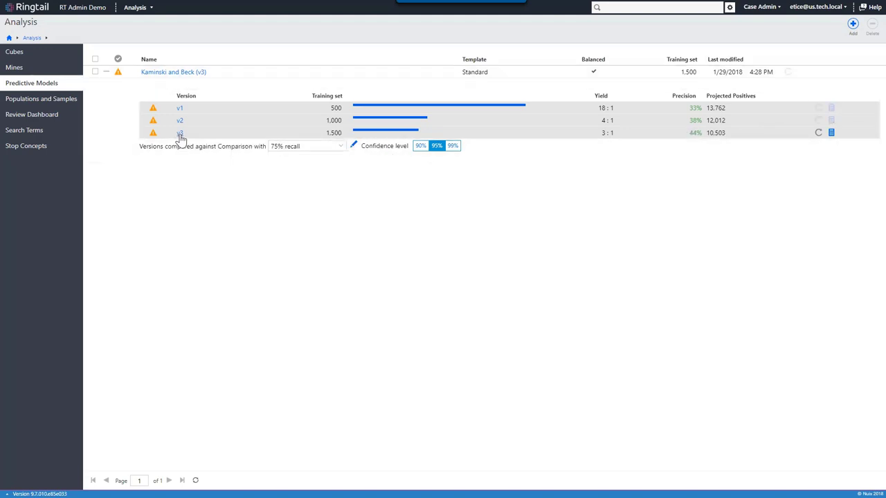
# In version v3's Comparison scores, move the threshold to -0.258 and review the recall projections table
pyautogui.click(181, 133)
pyautogui.click(161, 105)
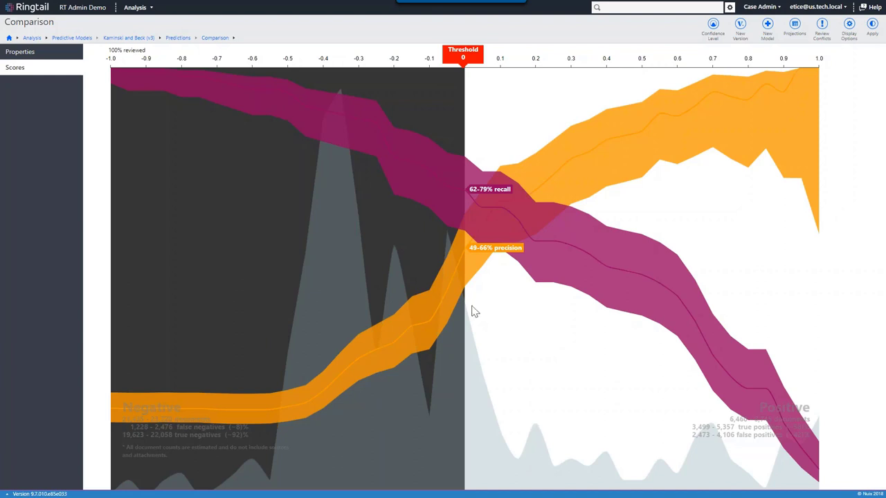
pyautogui.moveTo(464, 58); pyautogui.dragTo(372, 57)
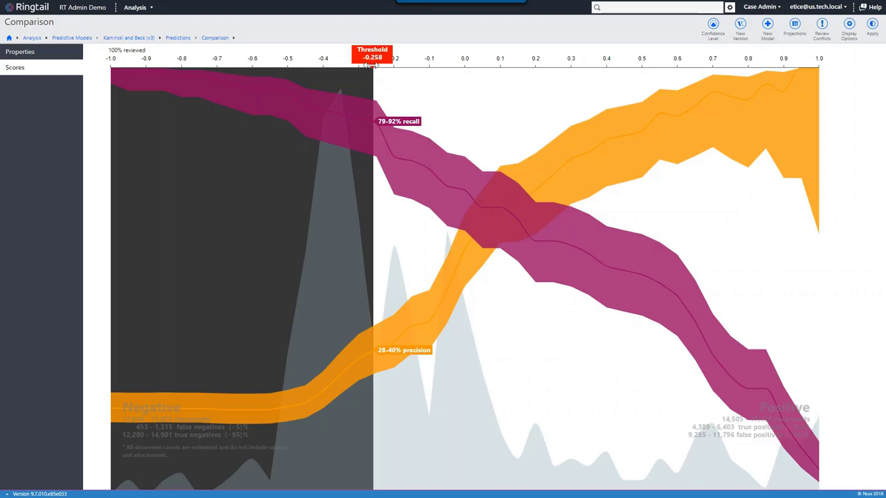
pyautogui.click(795, 28)
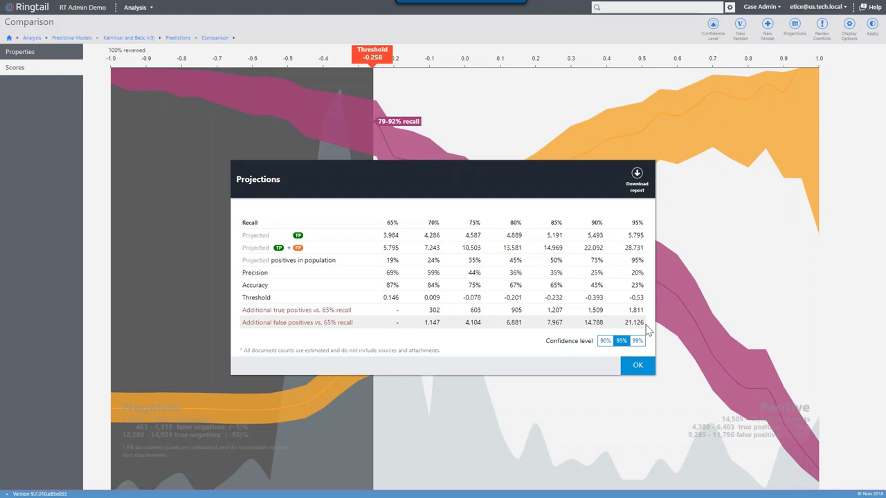
pyautogui.click(637, 365)
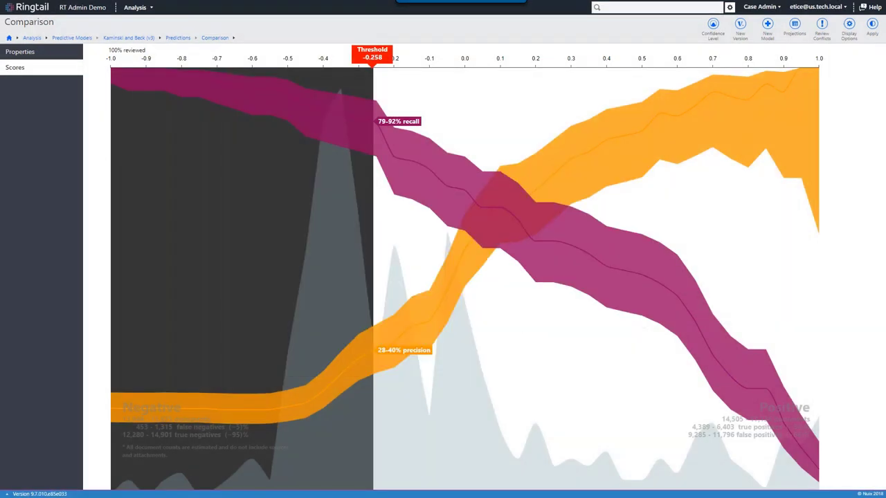
# Open the Predictive Coding page of the Kaminski and Beck population from Populations and Samples
pyautogui.click(137, 10)
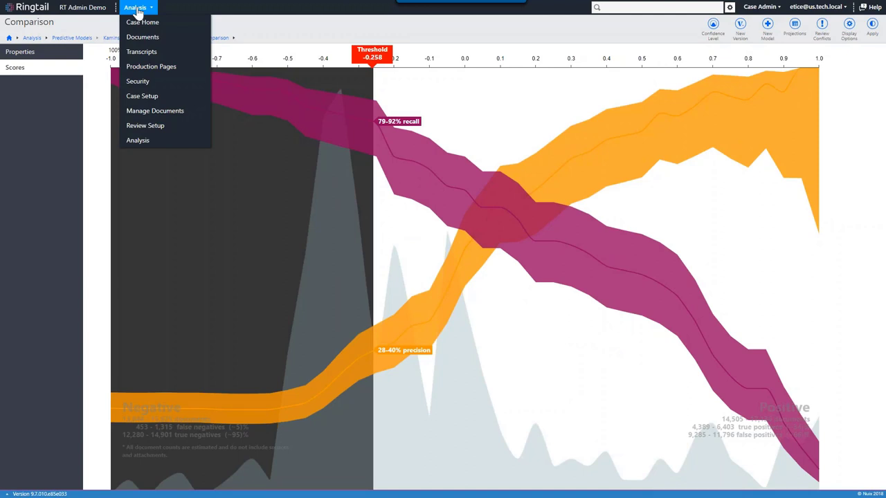
pyautogui.click(32, 38)
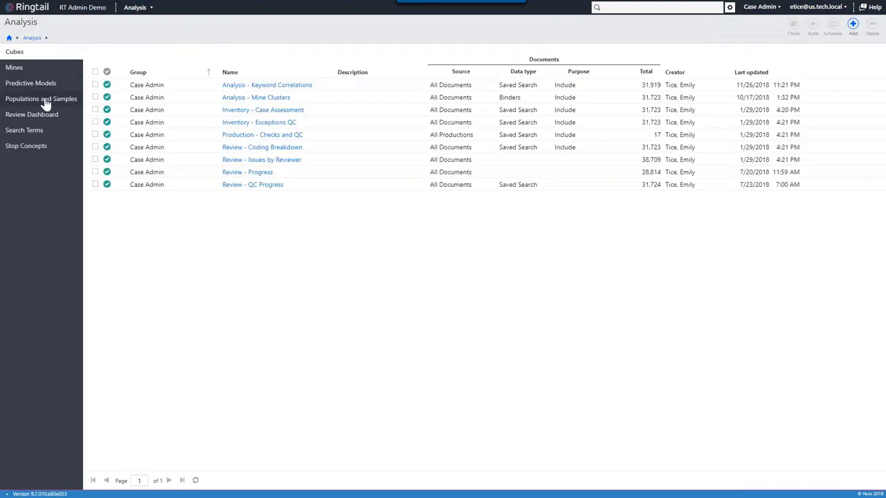
pyautogui.click(41, 99)
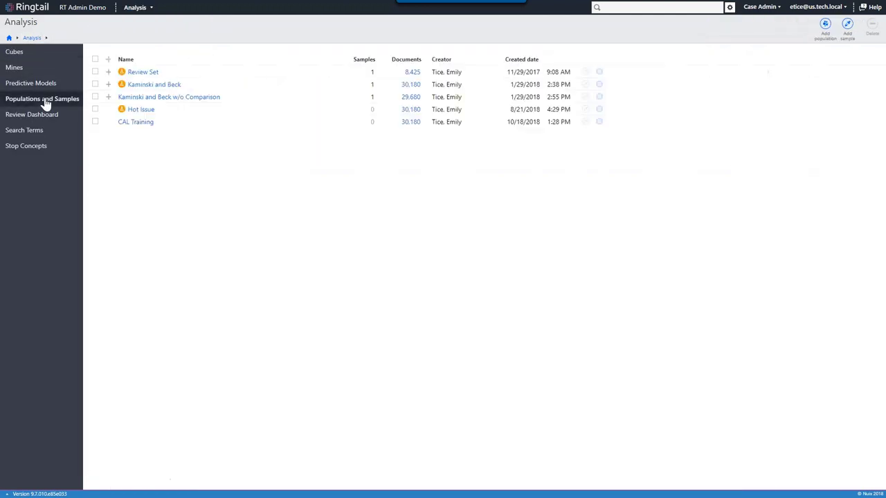
pyautogui.click(123, 85)
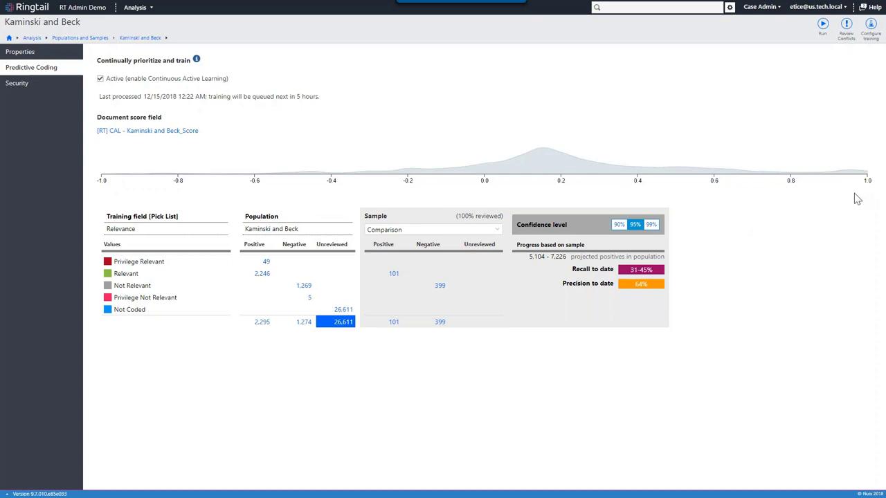
# Inspect the training configuration's time interval choices and preview it with Auto-rebuild assignments enabled, leaving without saving
pyautogui.click(870, 31)
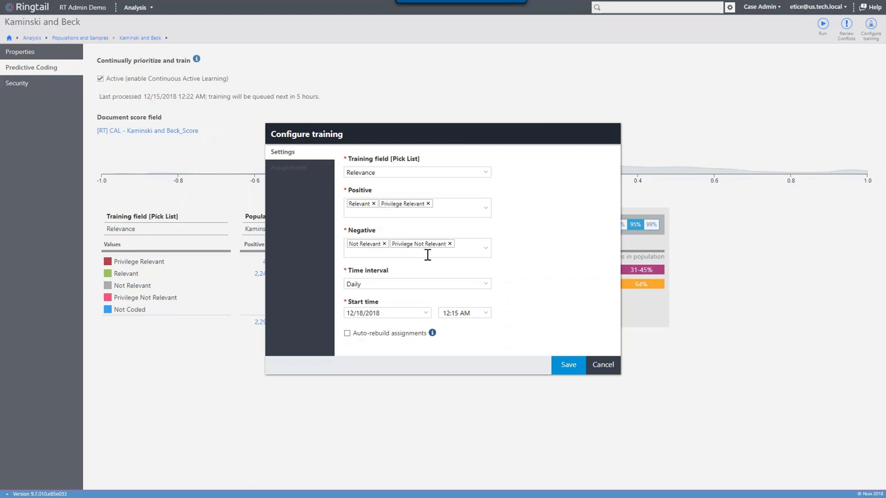
pyautogui.click(484, 287)
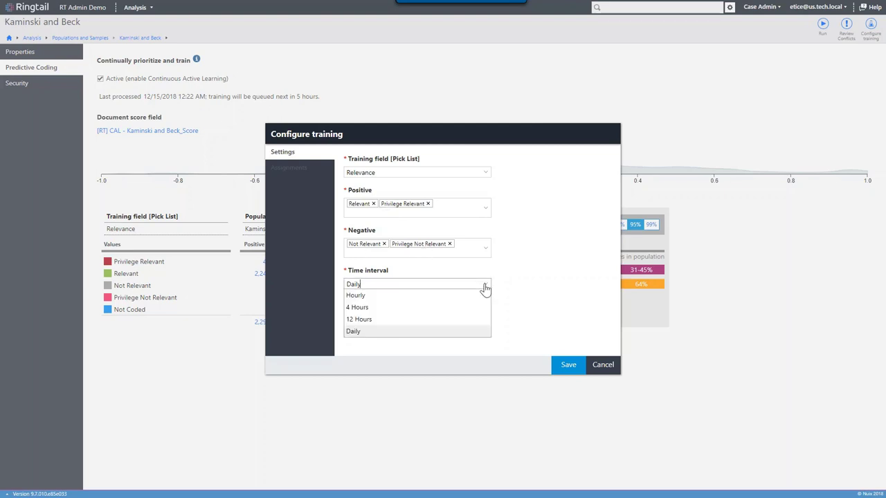
pyautogui.click(485, 288)
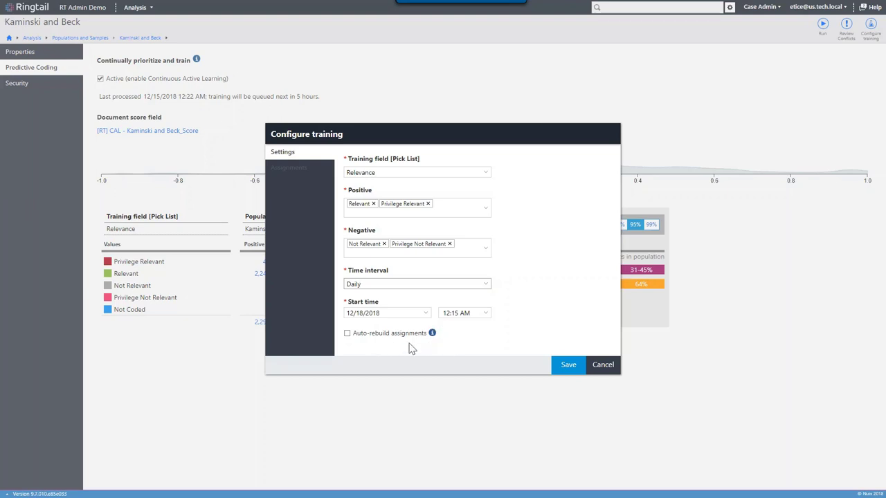
pyautogui.click(347, 334)
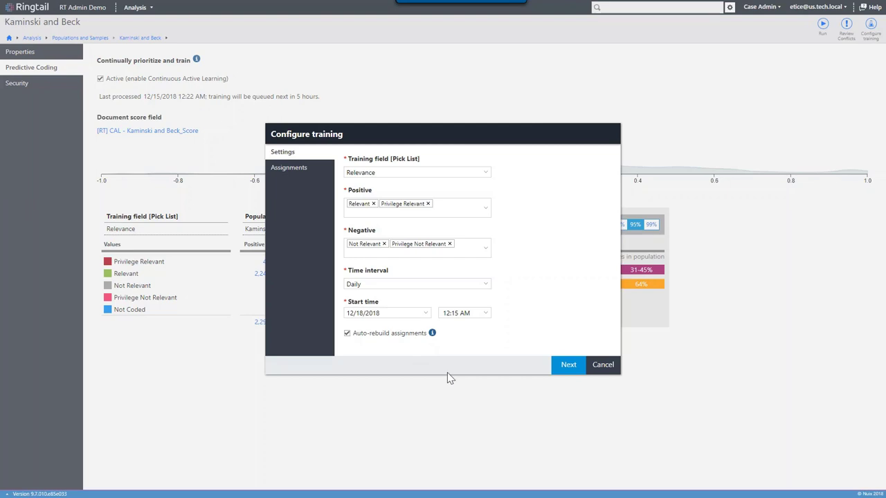
pyautogui.click(603, 370)
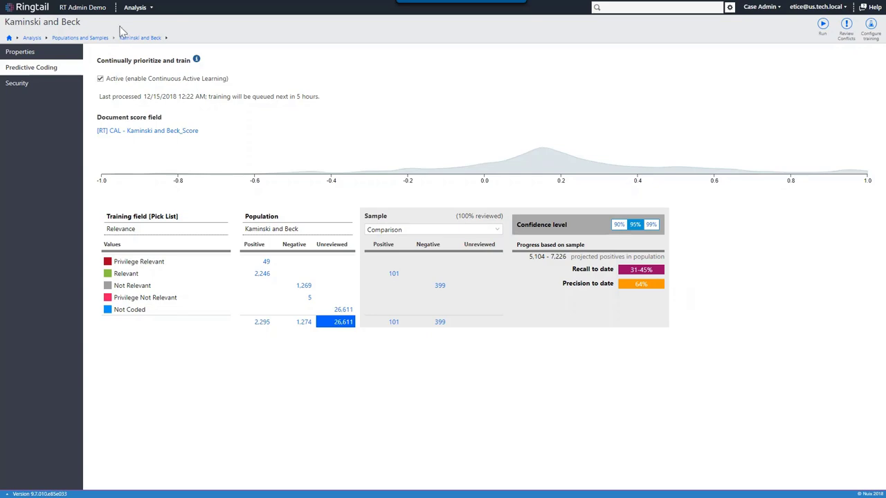
pyautogui.click(135, 8)
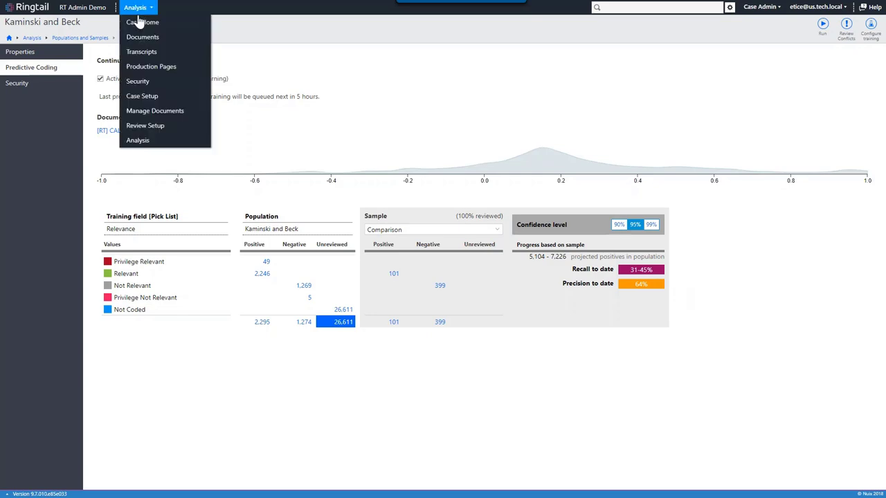
pyautogui.click(161, 113)
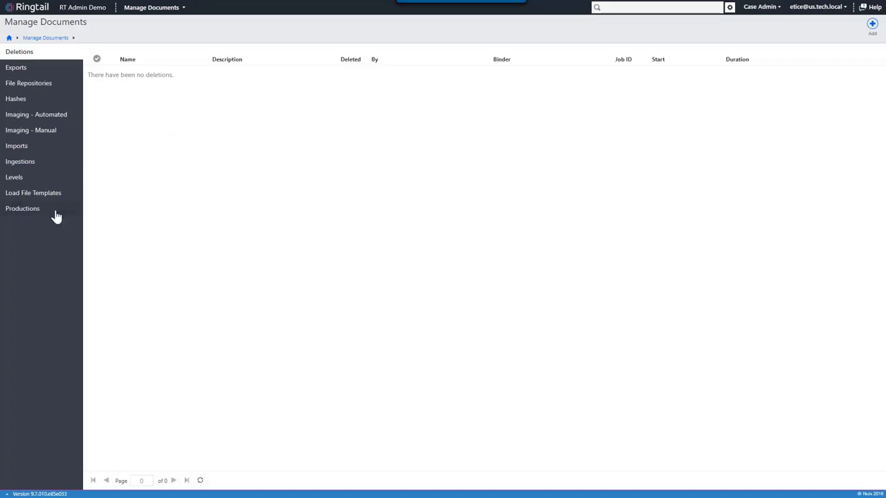
pyautogui.click(56, 213)
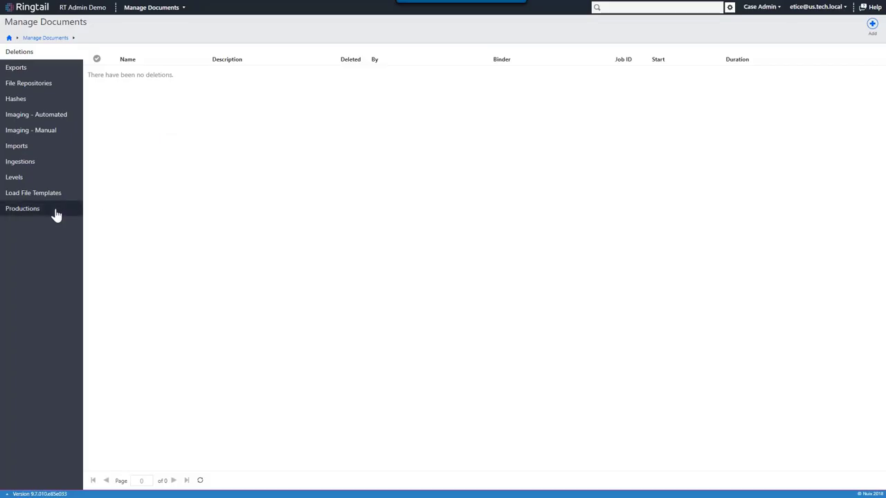
# Open the Review Dashboard in Analysis and inspect the coding percentages by reviewer
pyautogui.click(134, 8)
pyautogui.click(156, 141)
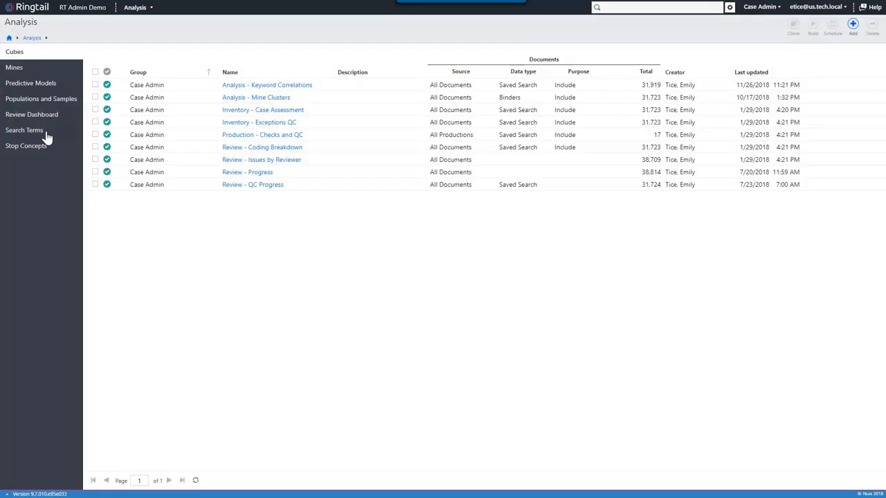
pyautogui.click(47, 118)
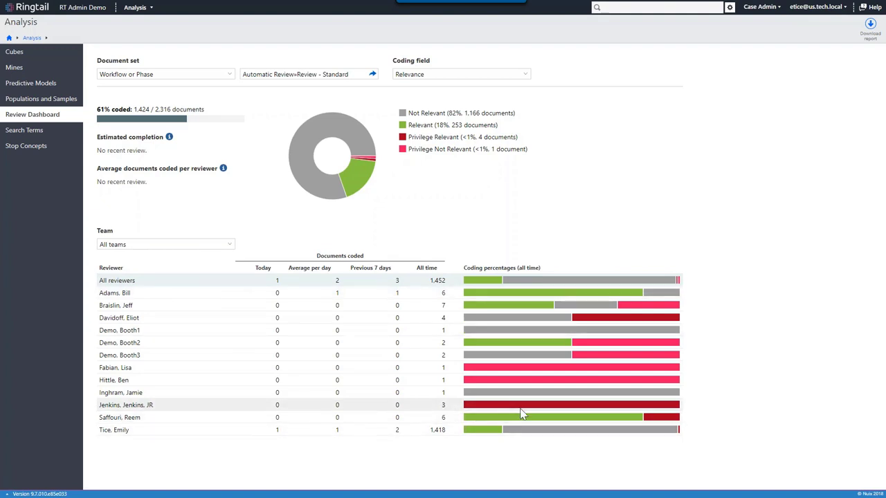
pyautogui.moveTo(521, 412)
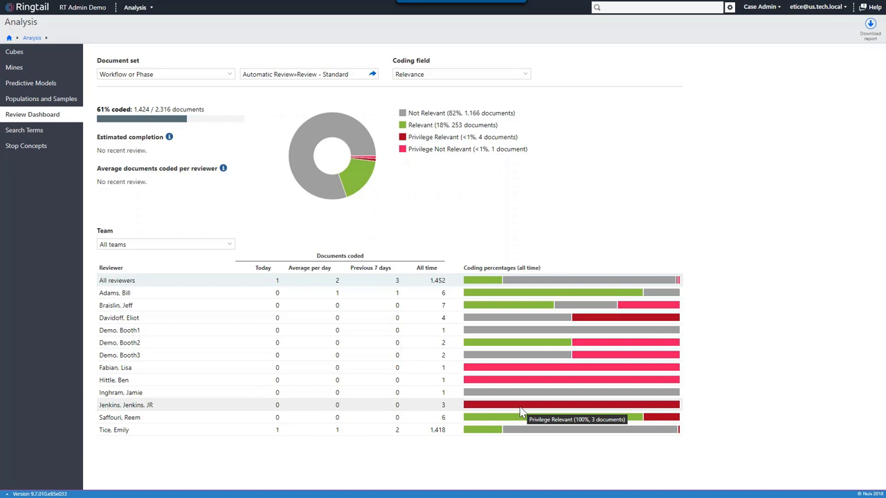
# Open the attributes of XYZ Production from the Productions list in Manage Documents
pyautogui.click(136, 7)
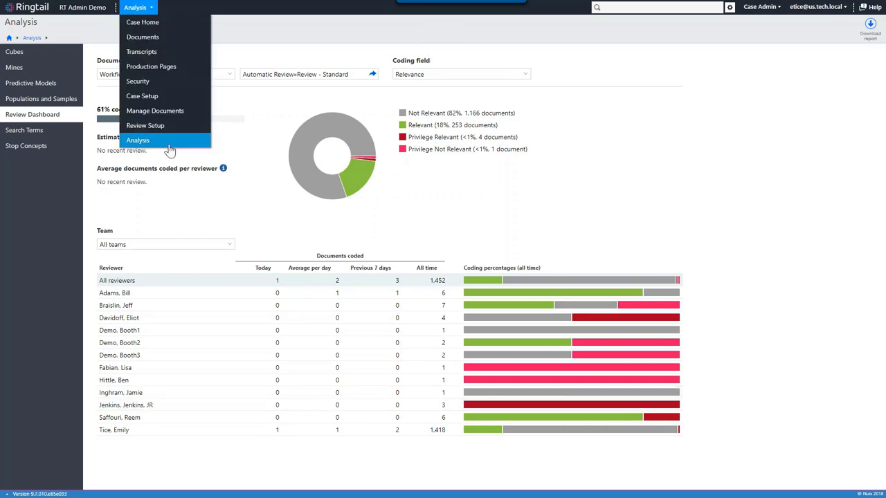
pyautogui.click(171, 113)
pyautogui.click(49, 211)
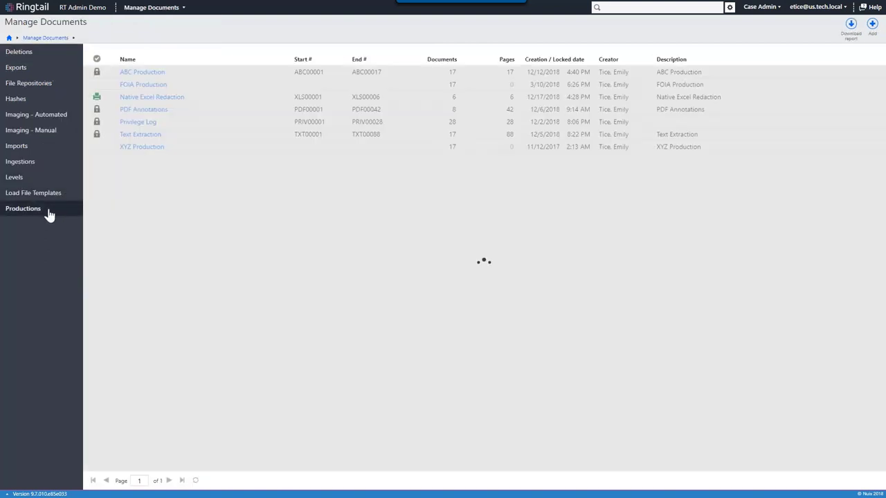
pyautogui.click(142, 147)
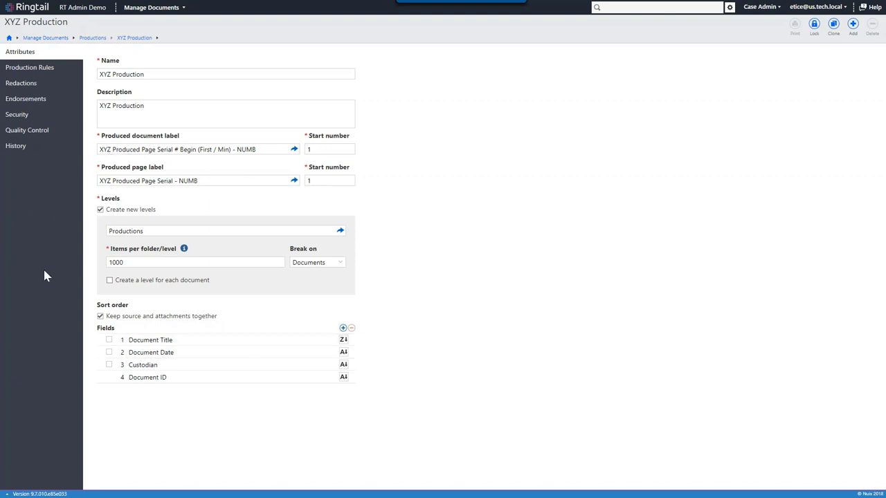
# Examine the production rules, redaction settings and endorsement footer layout of XYZ Production
pyautogui.click(45, 71)
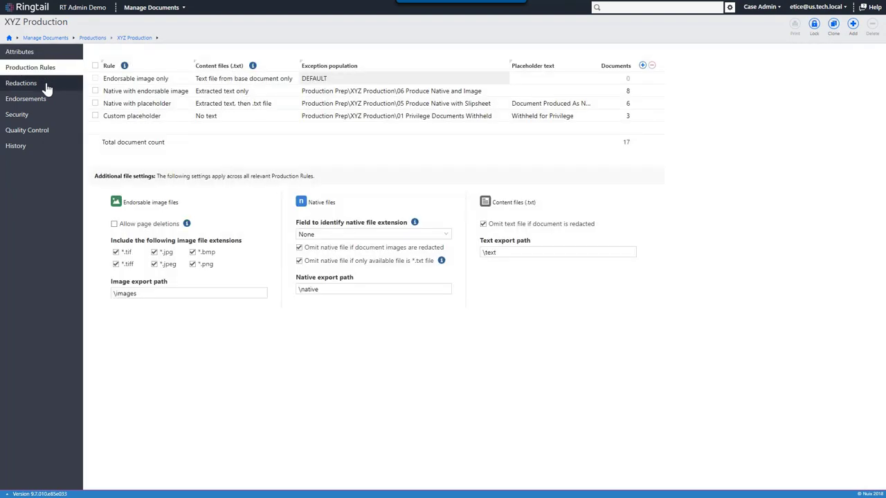
pyautogui.click(44, 84)
pyautogui.click(207, 157)
pyautogui.click(252, 181)
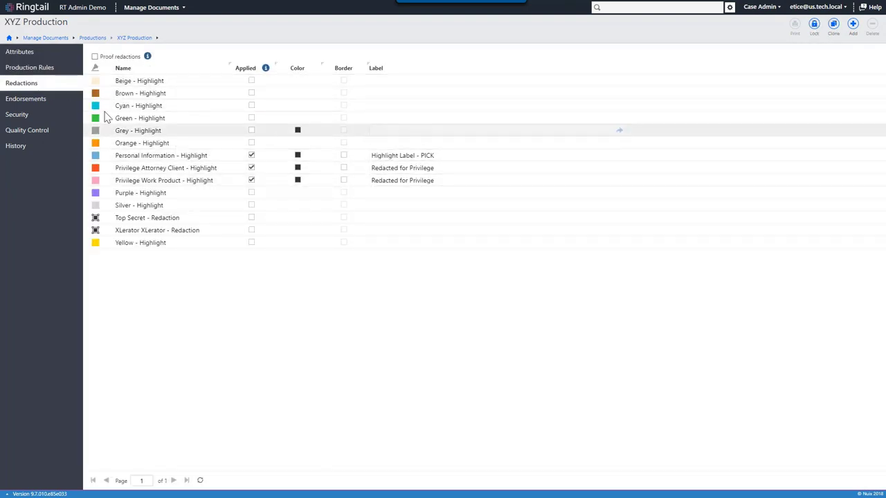
pyautogui.click(68, 105)
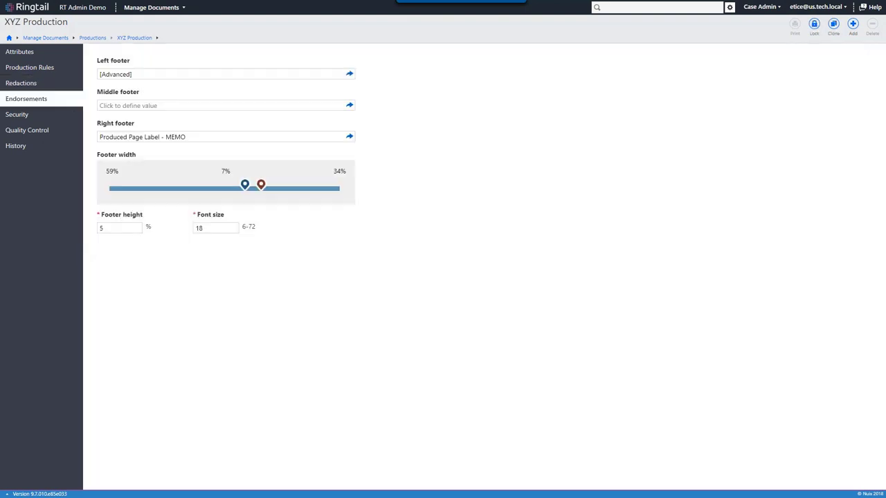
pyautogui.moveTo(245, 185); pyautogui.dragTo(188, 190)
# Try adding an Endorsable image only rule to the production rules, then delete the new rule
pyautogui.click(46, 73)
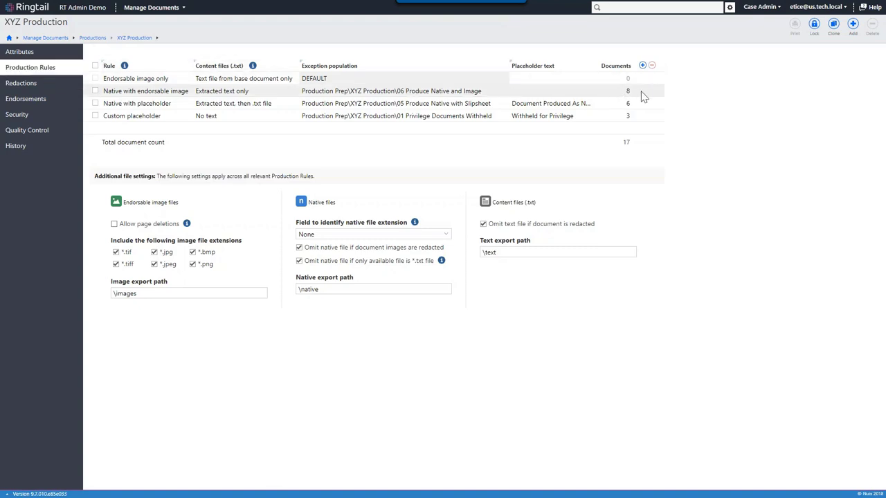
pyautogui.click(642, 65)
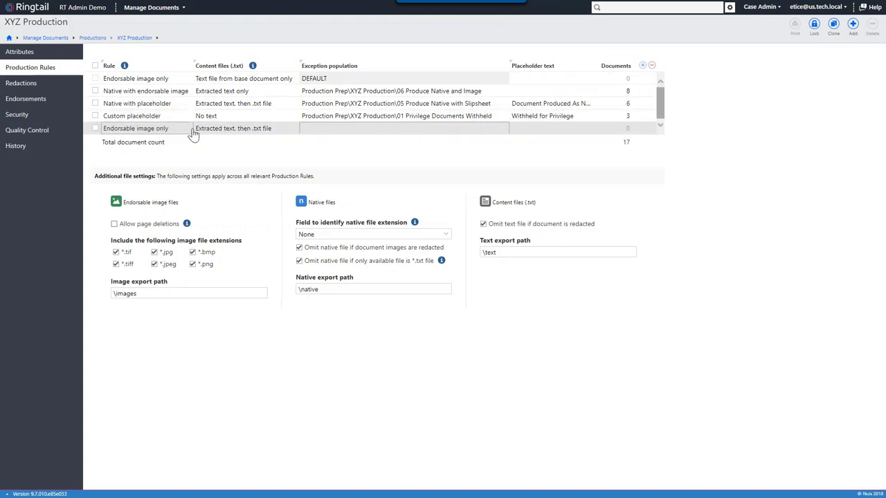
pyautogui.click(190, 133)
pyautogui.click(187, 132)
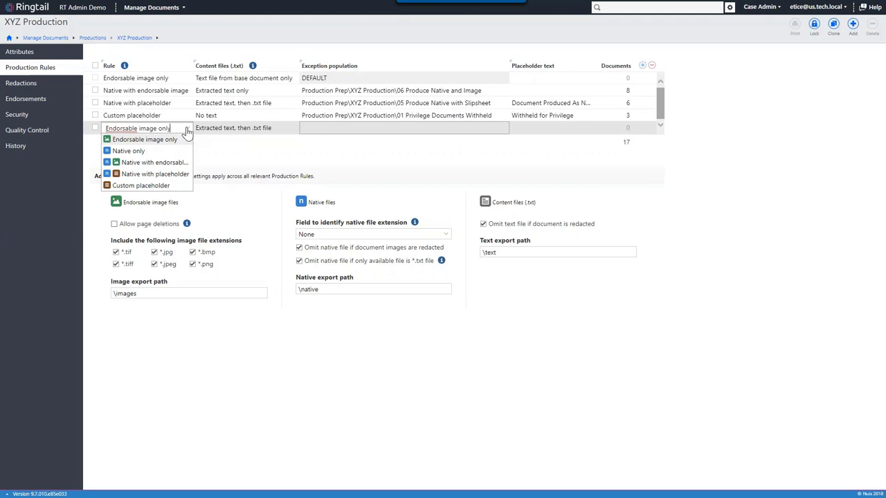
pyautogui.click(145, 139)
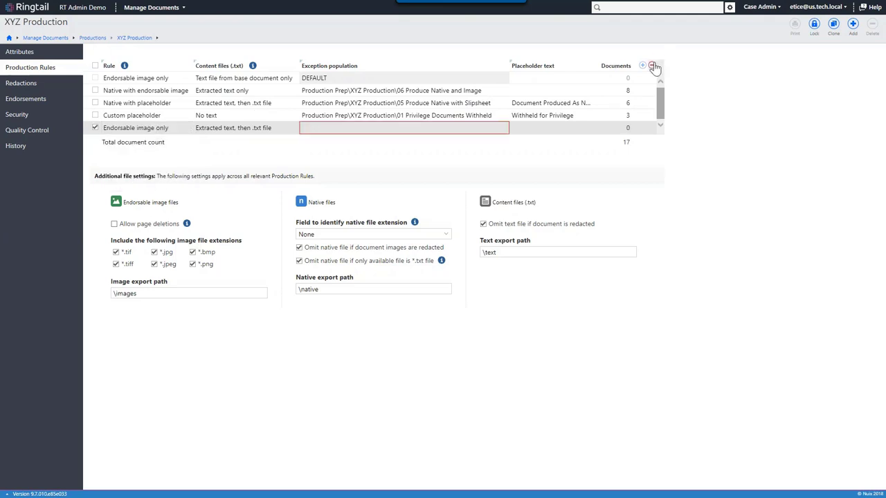
pyautogui.click(653, 65)
# Run all available quality control checks on XYZ Production
pyautogui.click(54, 135)
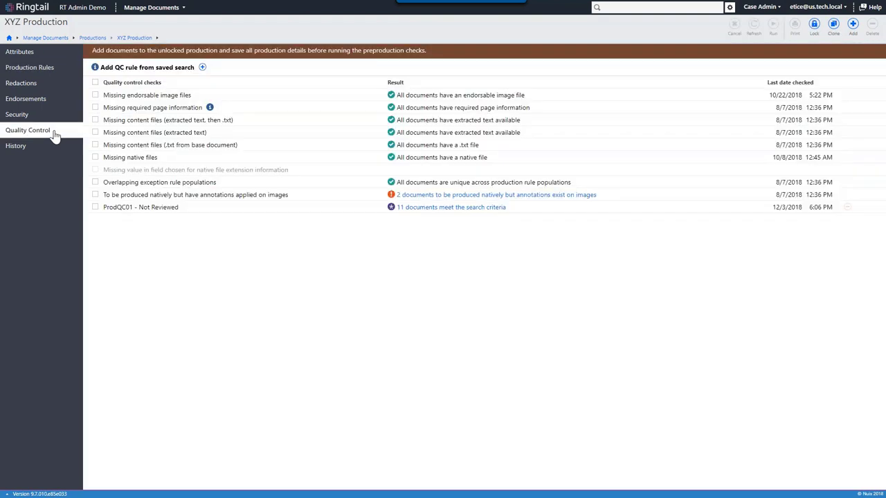
pyautogui.click(95, 82)
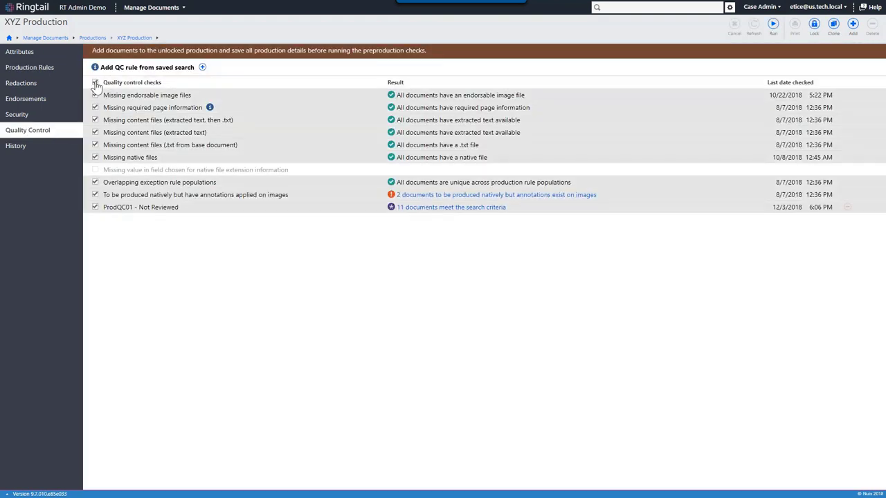
pyautogui.click(773, 26)
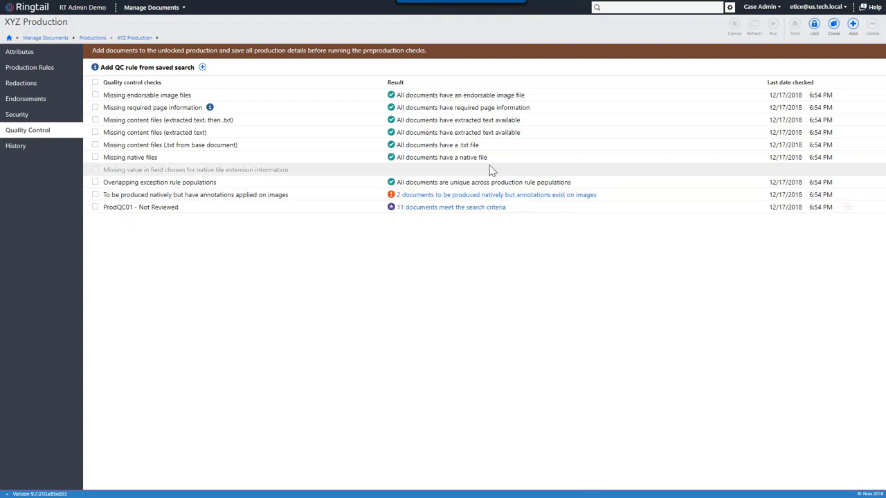
# Return to the Productions list and open the Load File Templates page to view the available templates
pyautogui.click(97, 39)
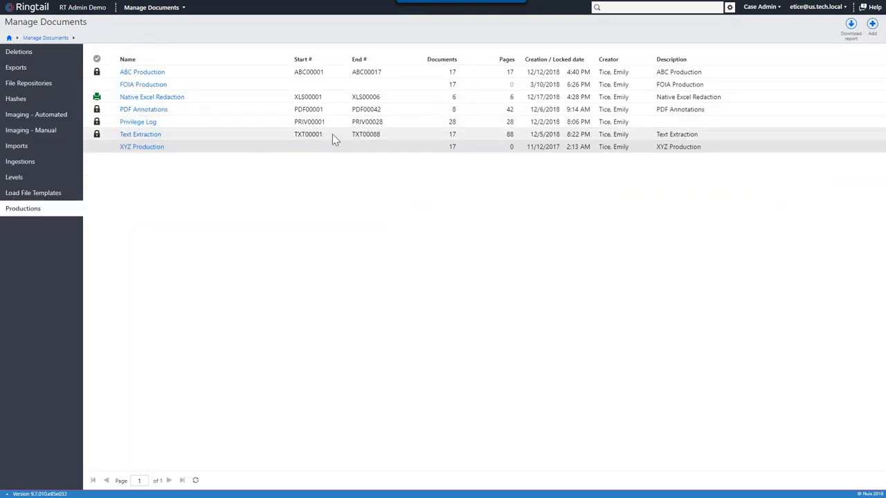
pyautogui.click(54, 192)
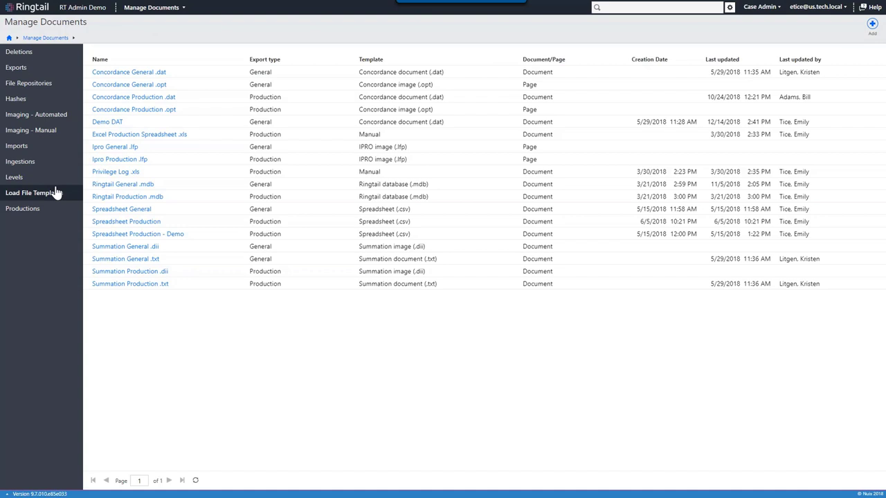
pyautogui.click(57, 194)
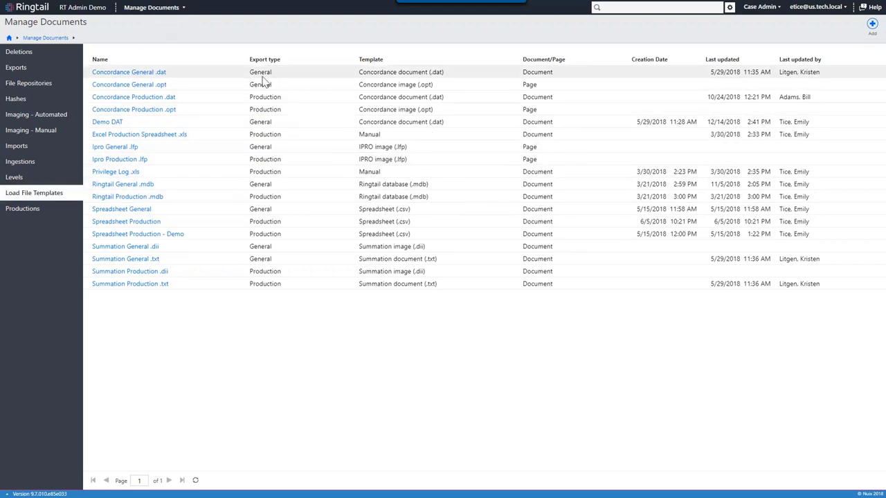
# Switch to Documents and open a new blank search form
pyautogui.click(170, 10)
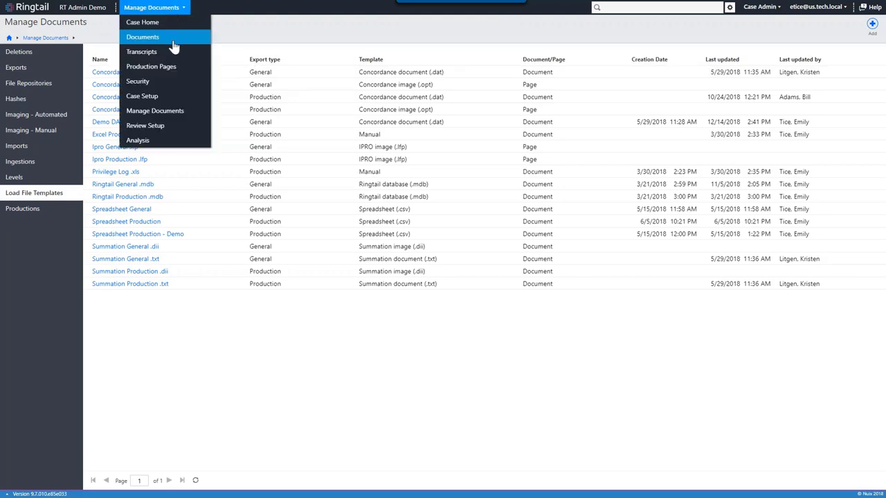
pyautogui.click(173, 40)
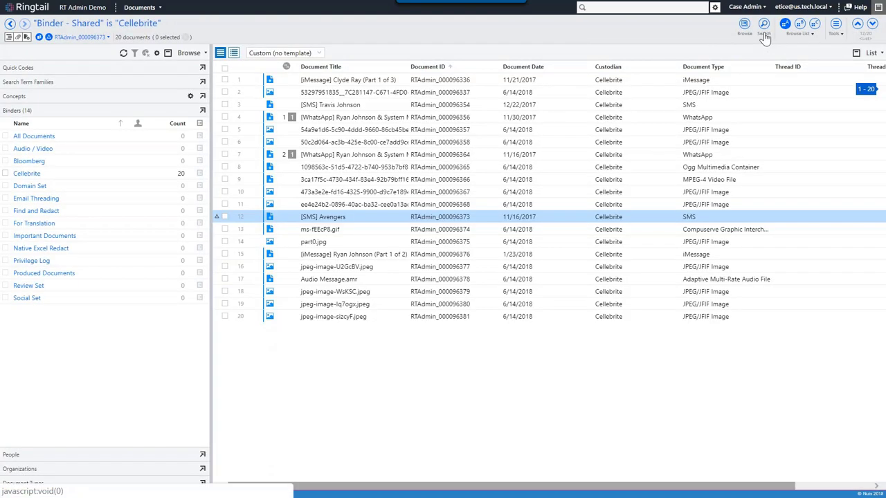
pyautogui.click(765, 36)
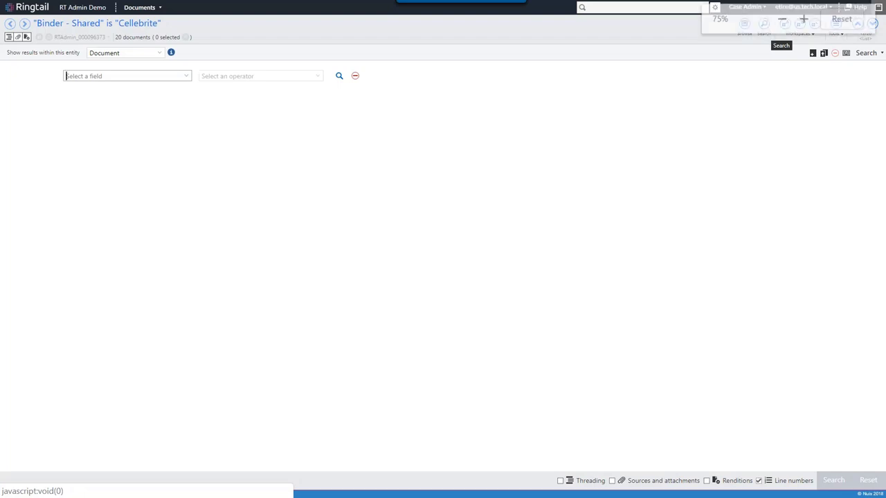
pyautogui.hotkey('ctrl', '+')
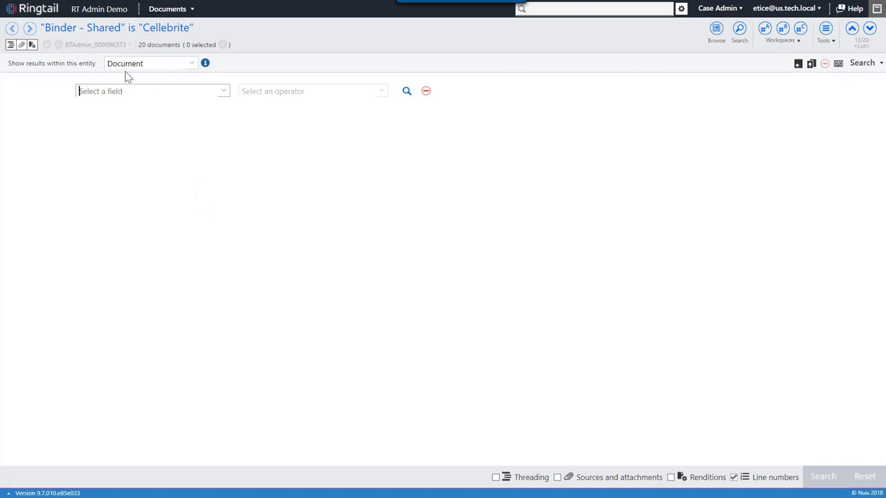
# Set the search to show results within the Evidence entity of Evidence Management
pyautogui.click(191, 65)
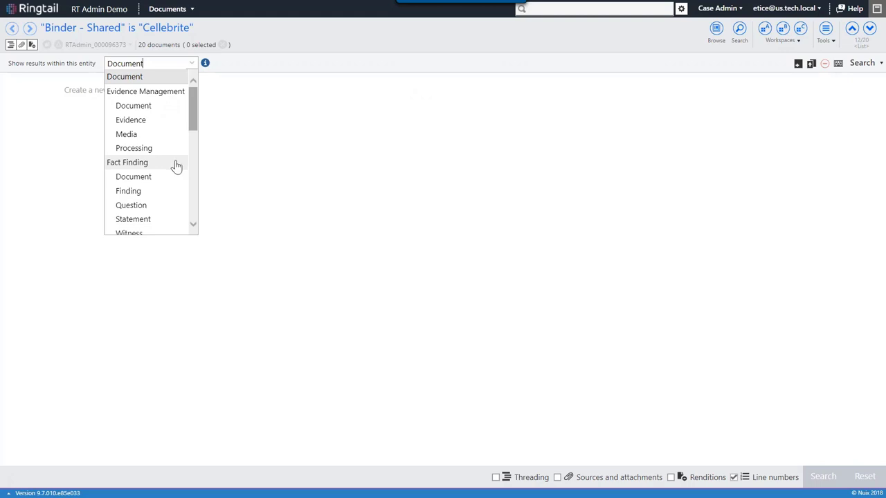
pyautogui.click(171, 99)
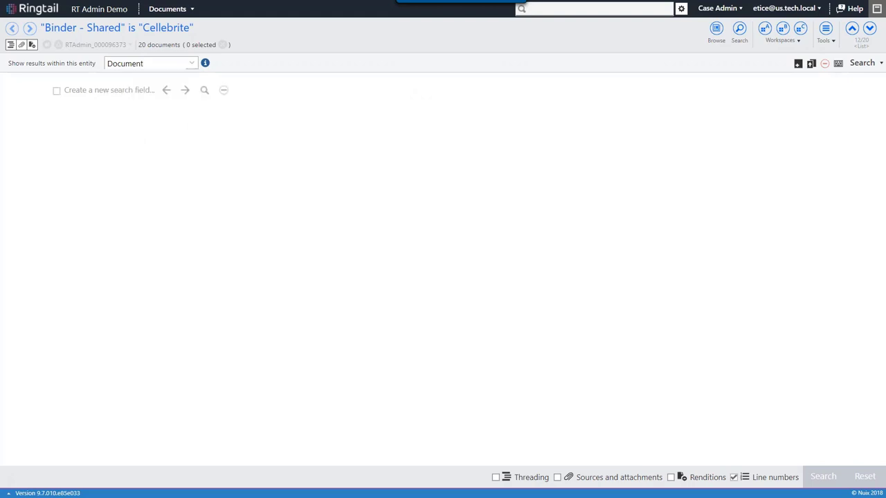
pyautogui.click(190, 66)
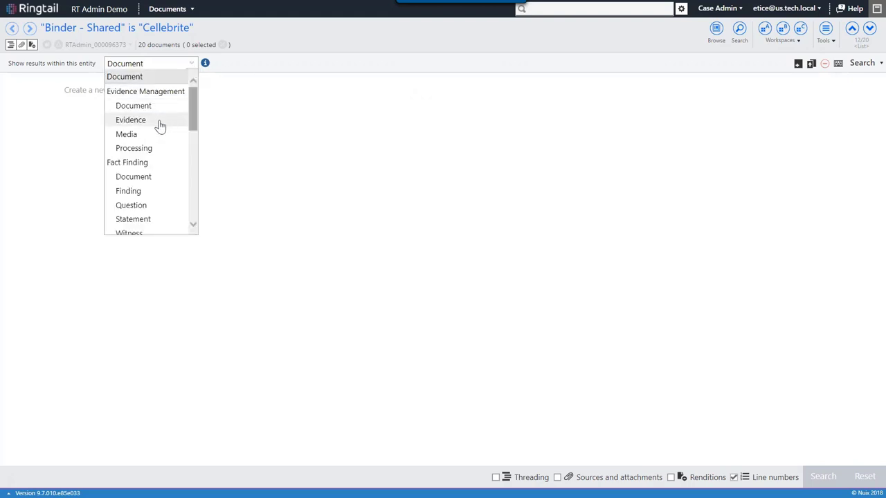
pyautogui.click(161, 121)
# Search for evidence items whose Evidence ID has a value
pyautogui.click(222, 95)
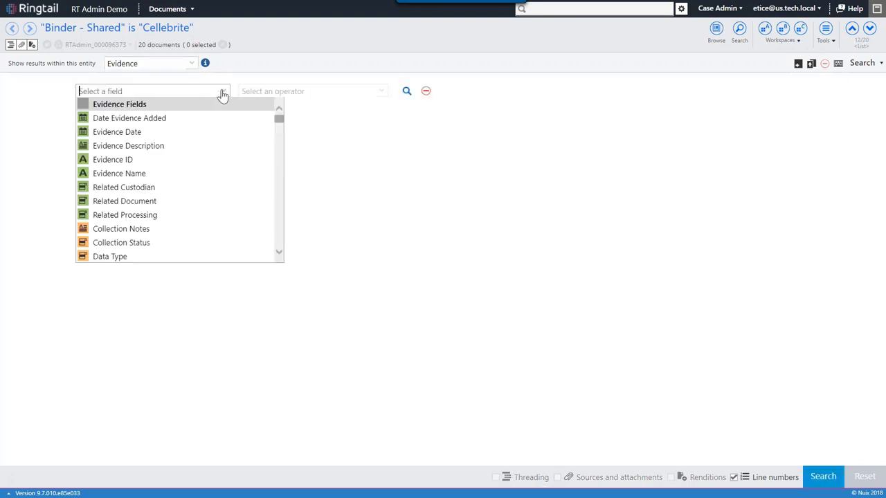
pyautogui.scroll(-2, 231, 213)
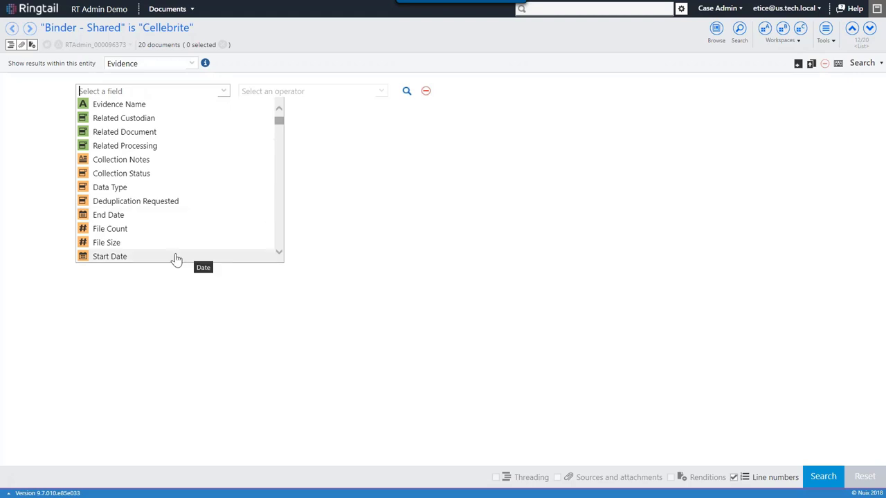
pyautogui.scroll(2, 194, 193)
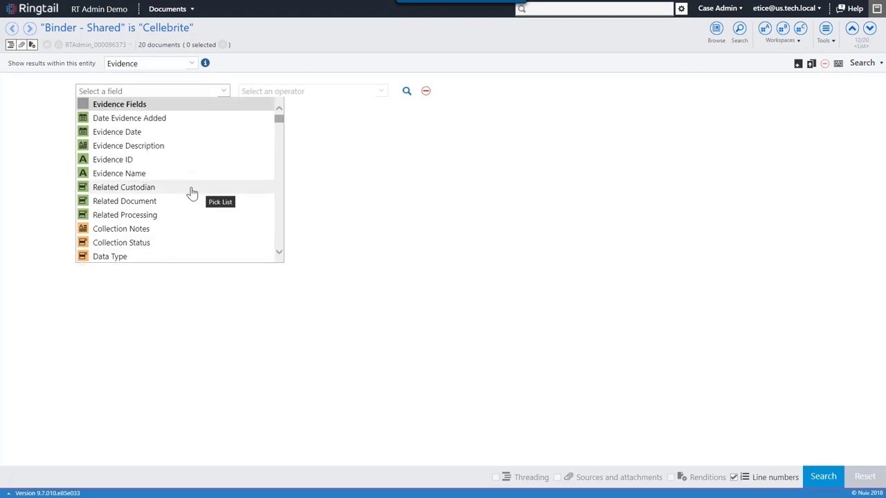
pyautogui.click(144, 161)
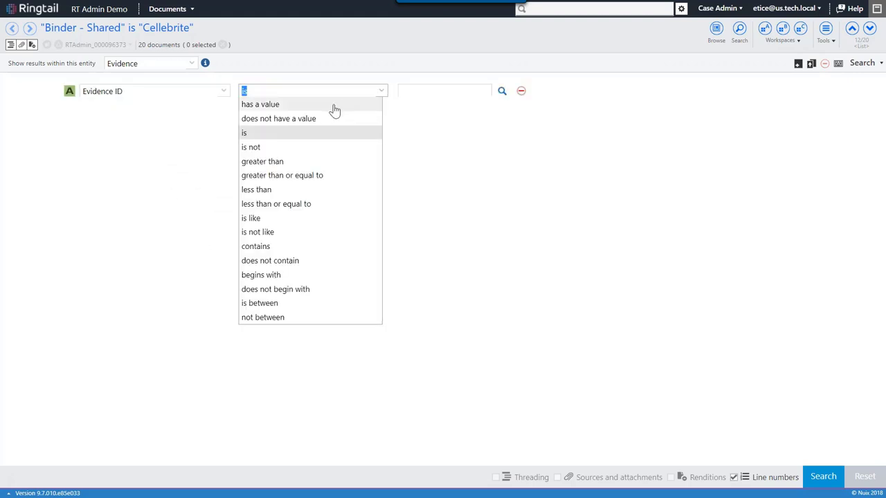
pyautogui.click(333, 111)
pyautogui.click(813, 477)
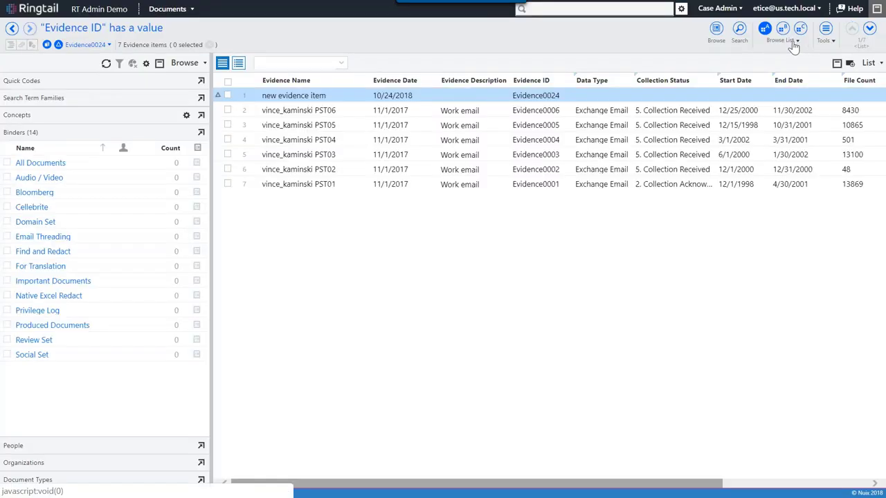
# Open evidence item Evidence0006 in the Data Models workspace and inspect its related Media0001 entry
pyautogui.click(324, 116)
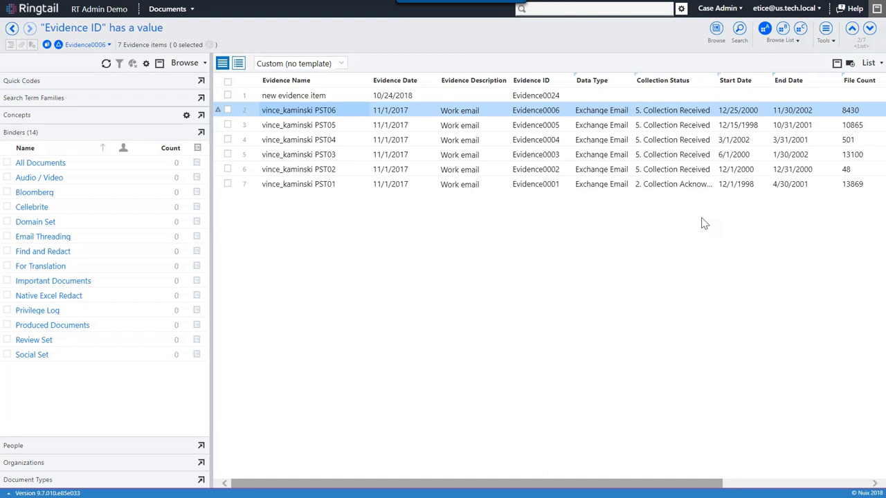
pyautogui.click(800, 43)
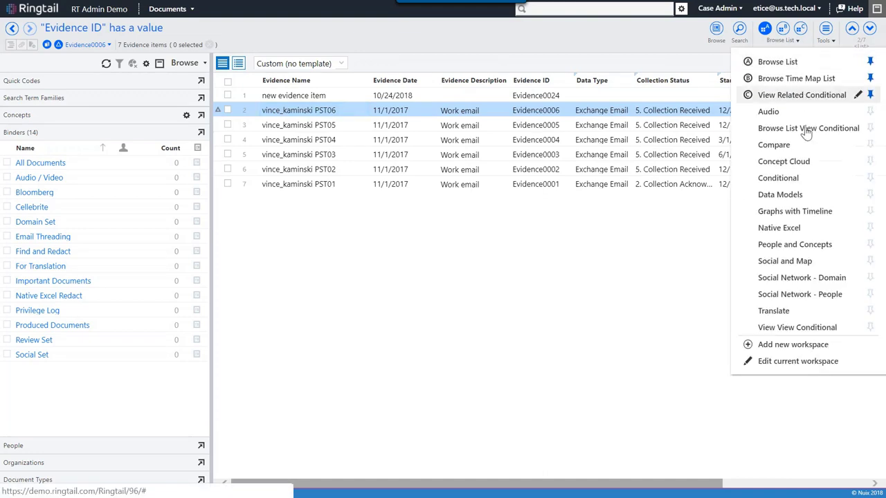
pyautogui.click(782, 194)
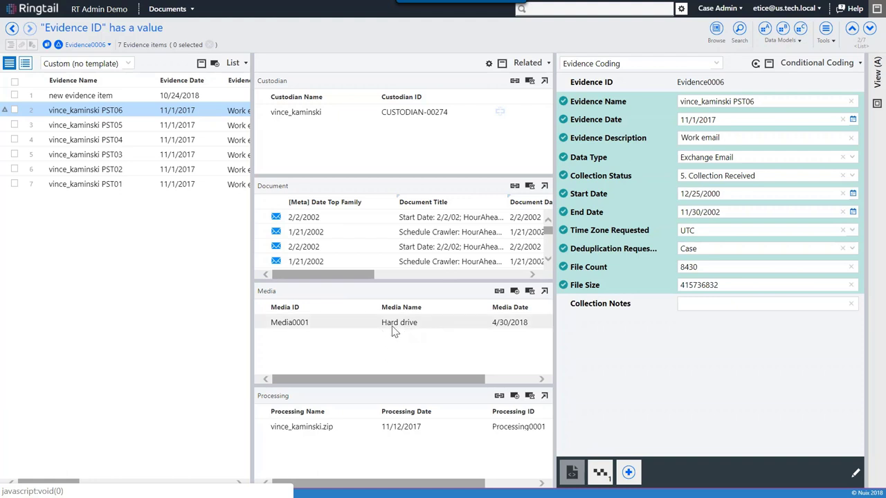
pyautogui.click(347, 329)
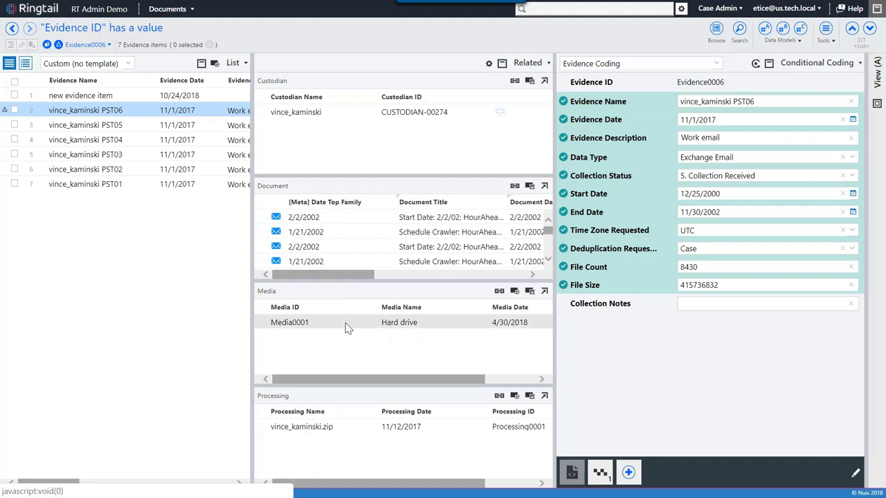